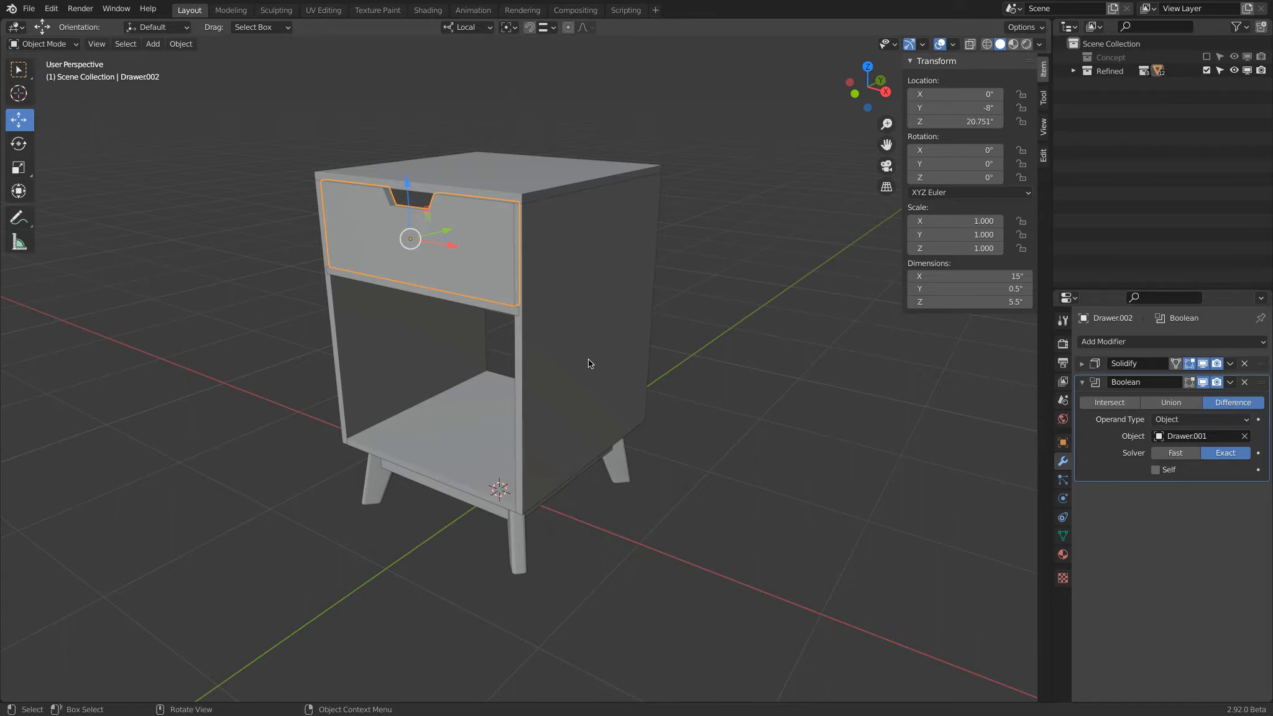
Browse to the Material data of PC Table Lecture.blend in the Winter folder for appending
click(31, 9)
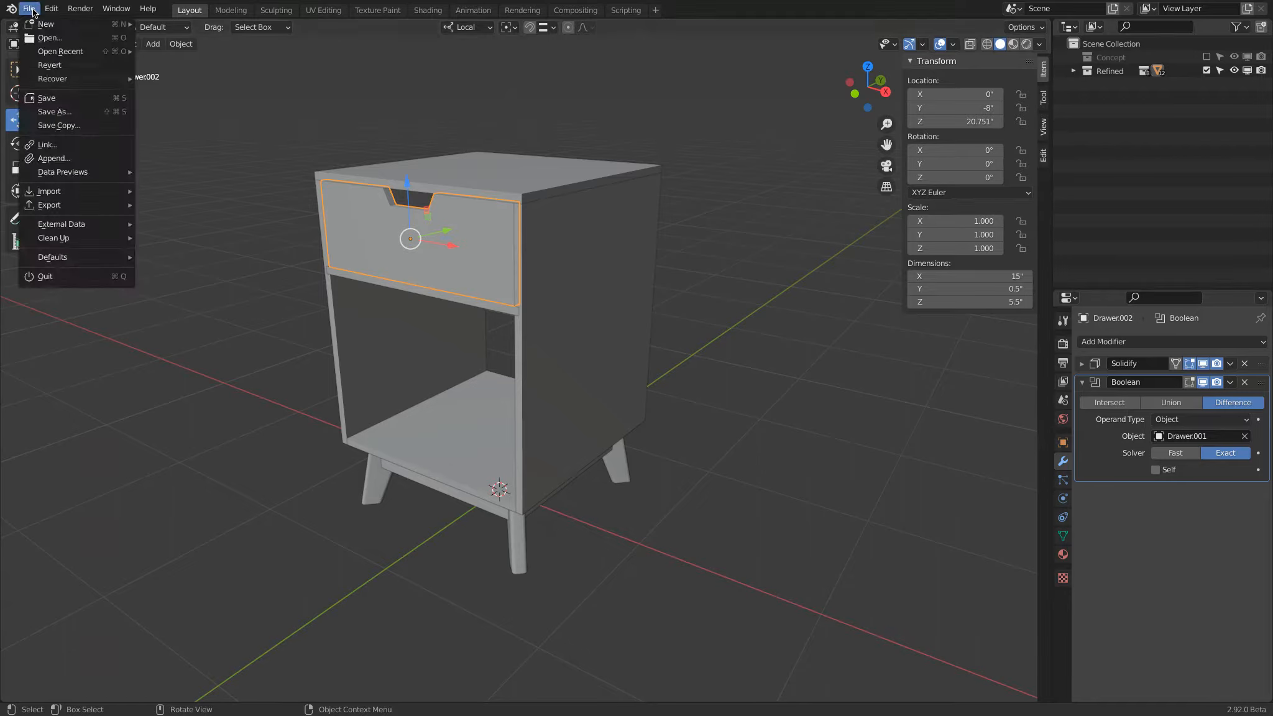
click(45, 159)
click(333, 301)
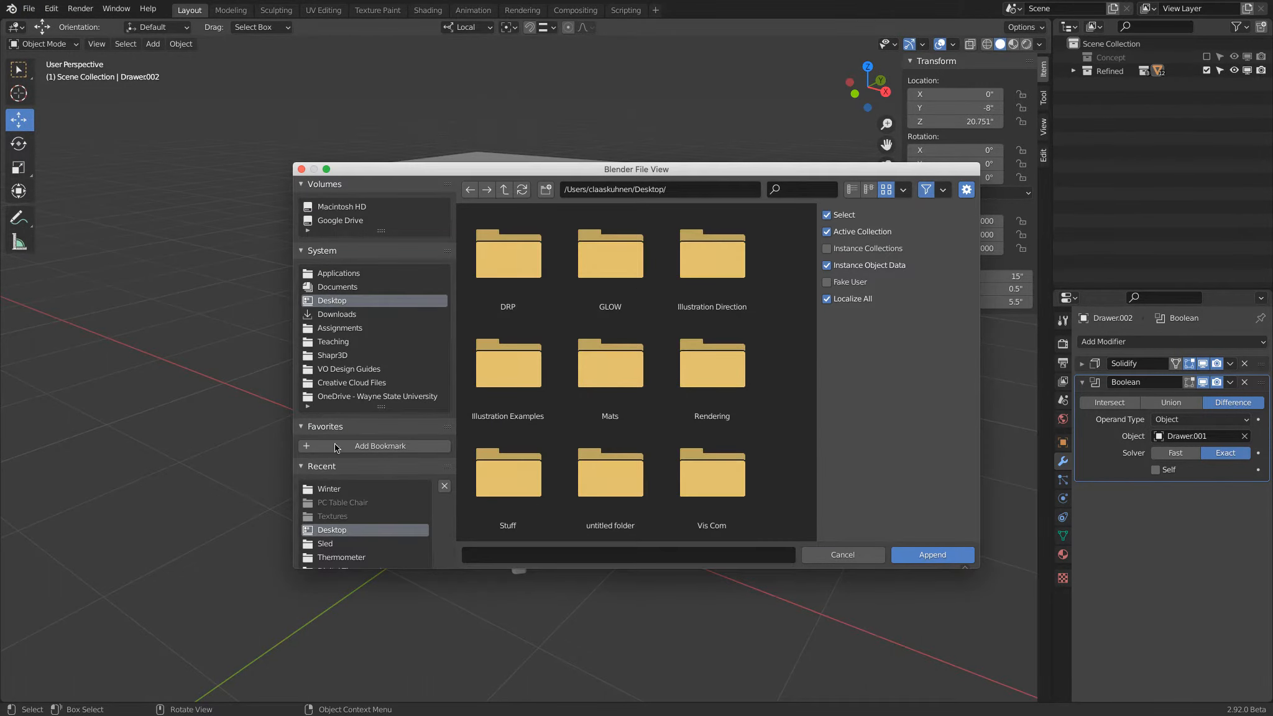
click(329, 489)
scroll(668, 374, down, 10)
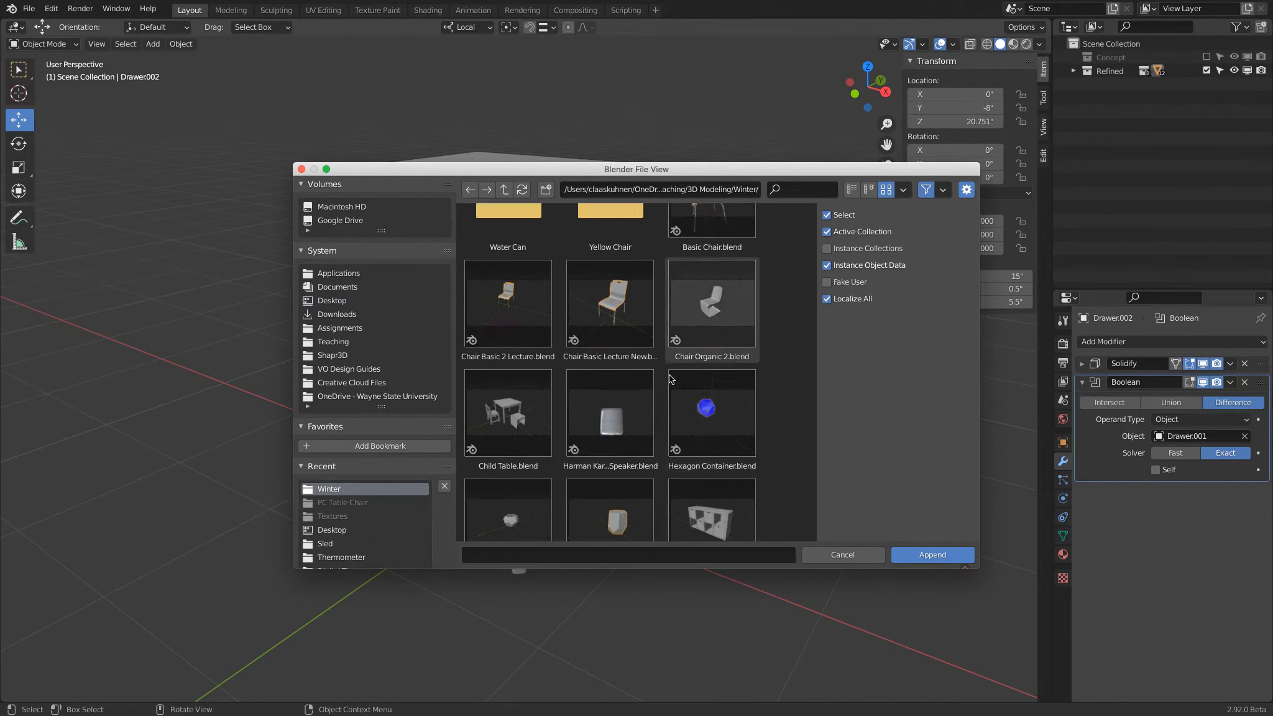
scroll(663, 375, down, 3)
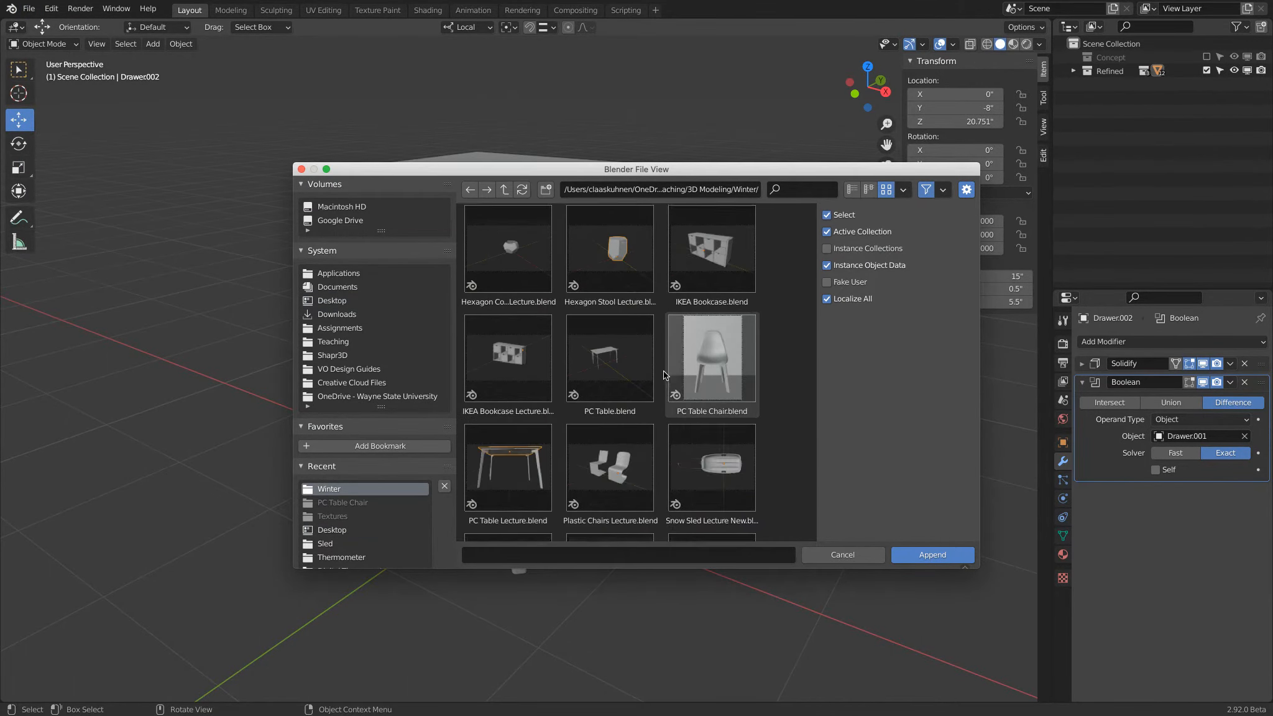
double_click(516, 448)
click(485, 373)
Append the Leg Wood Plywood, Leg Wood Walnut Veneer and Table Top Satin Finish materials
click(632, 270)
ctrl+click(739, 255)
ctrl+click(625, 458)
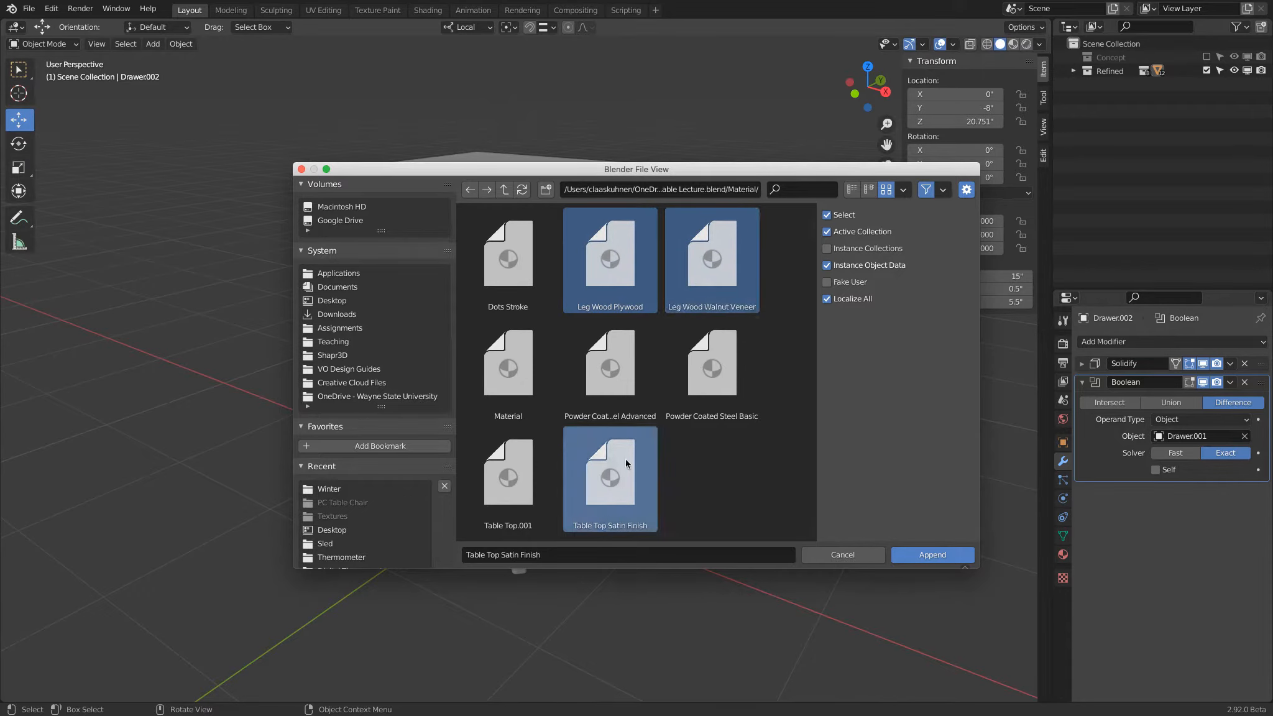
click(932, 555)
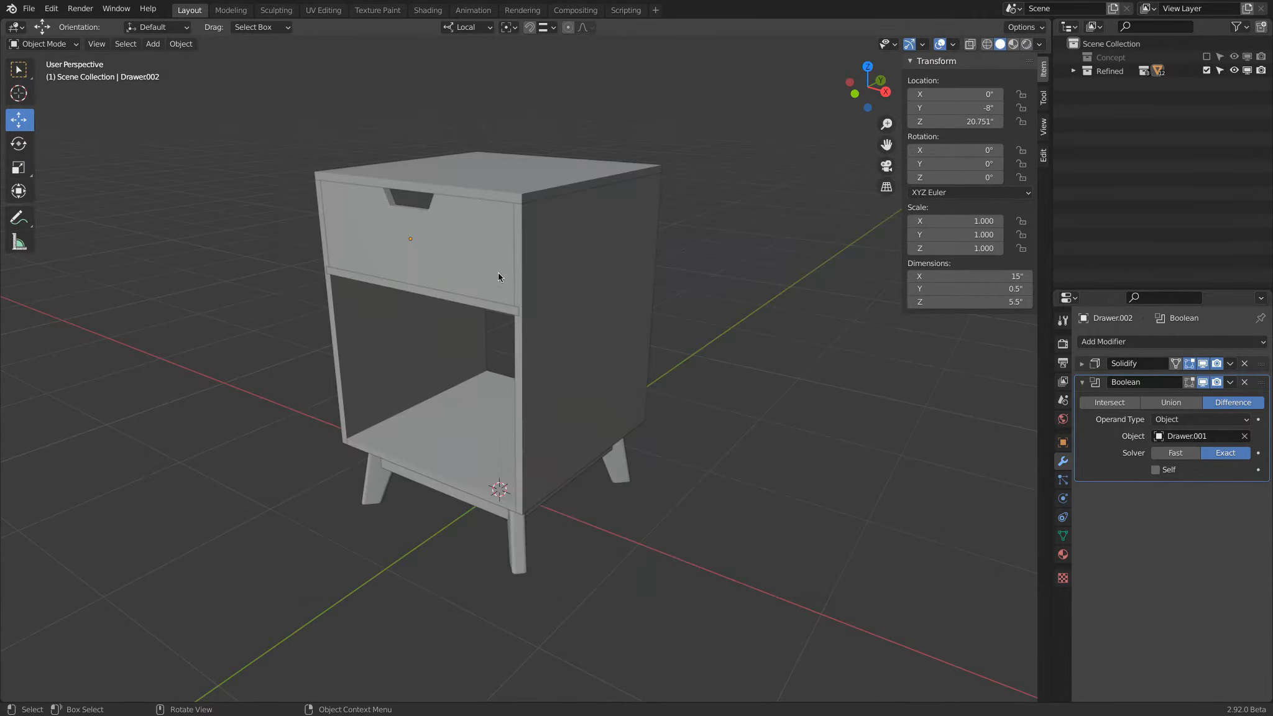
Assign the Table Top Satin Finish material to the cabinet's bottom panel
click(461, 441)
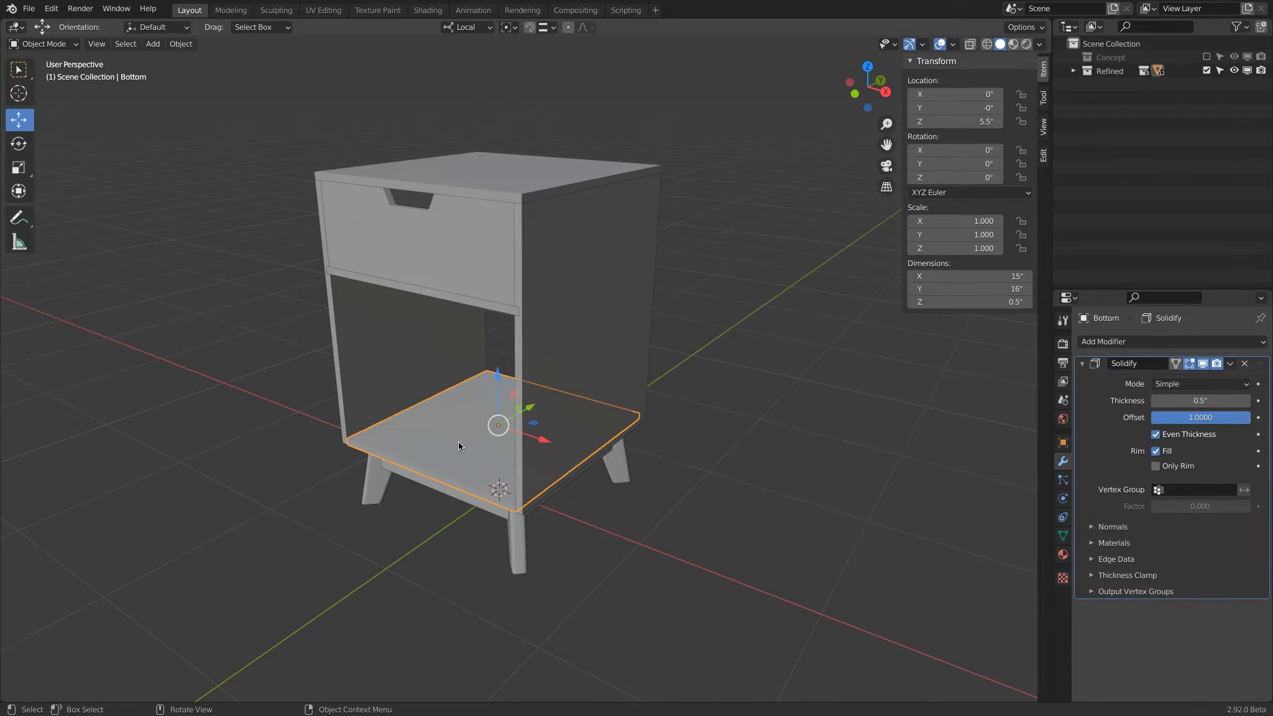
click(1062, 555)
click(1084, 398)
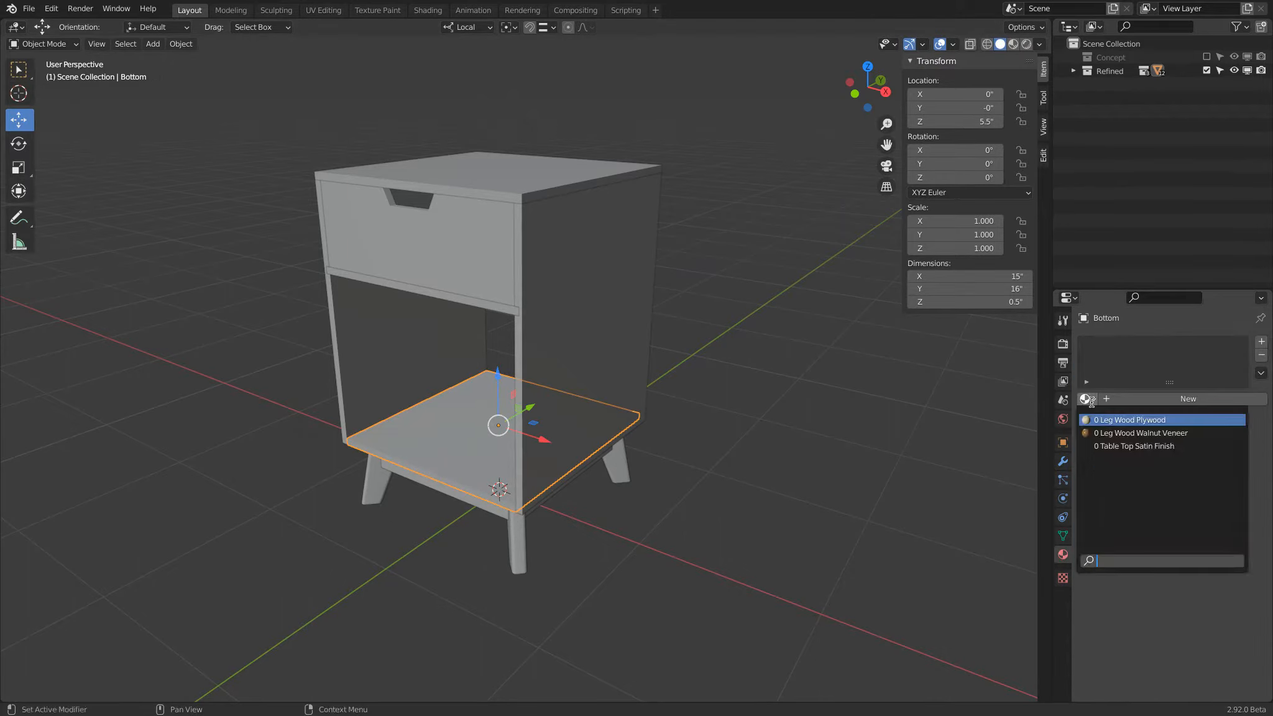
click(1134, 446)
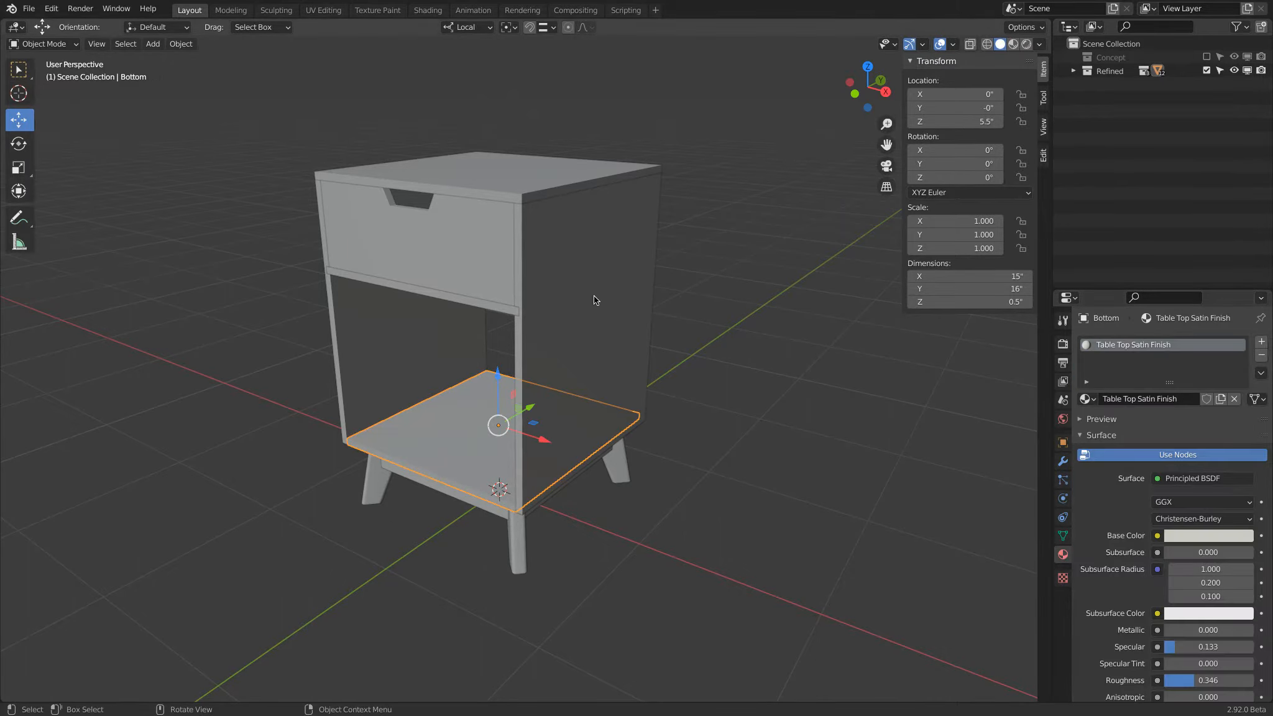
Link the bottom panel's material to the cabinet's sides, top, shelf and upper back panel
click(512, 309)
click(513, 308)
shift+click(541, 325)
shift+click(533, 185)
middle_drag(463, 340, 466, 345)
shift+click(601, 257)
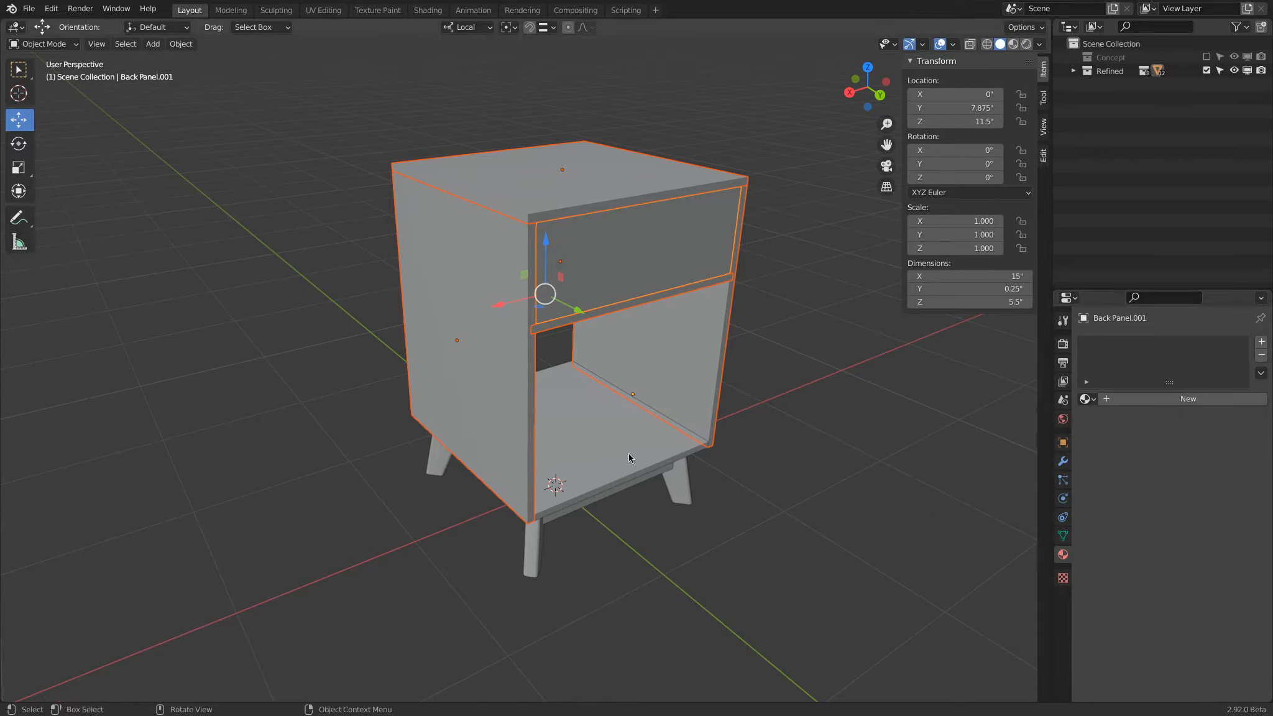
shift+click(556, 369)
middle_drag(349, 377, 514, 400)
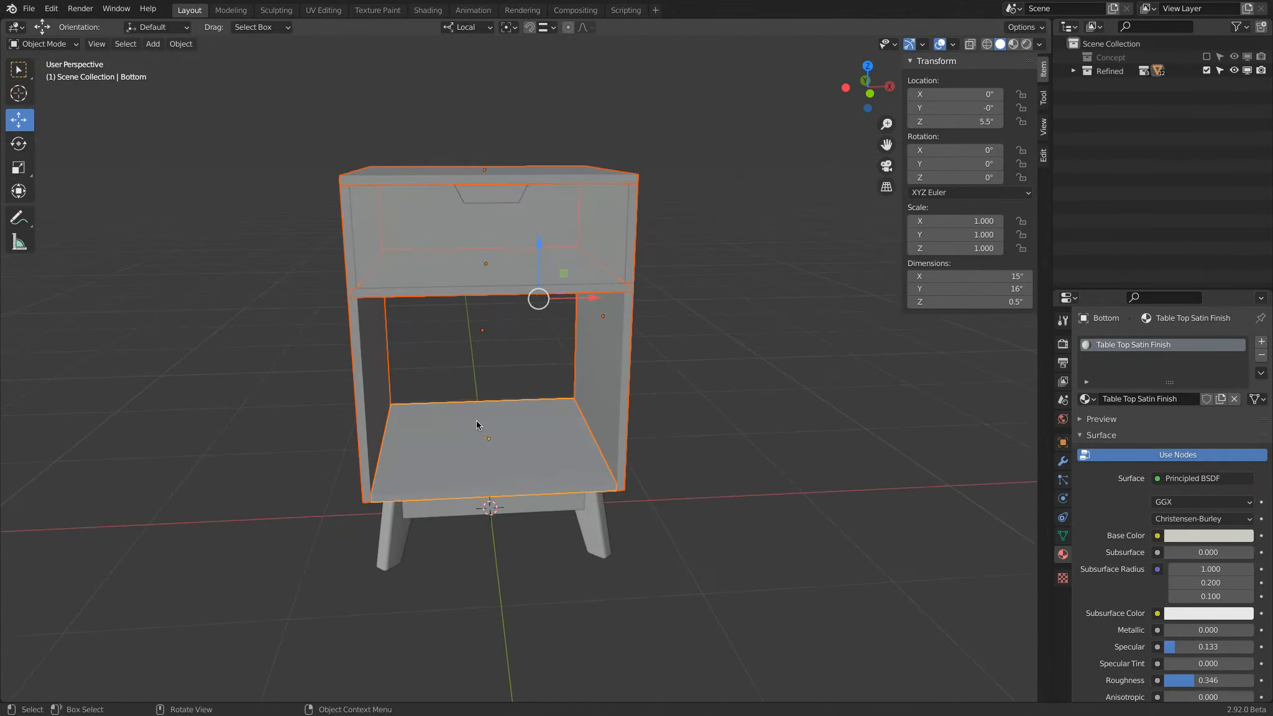
click(182, 47)
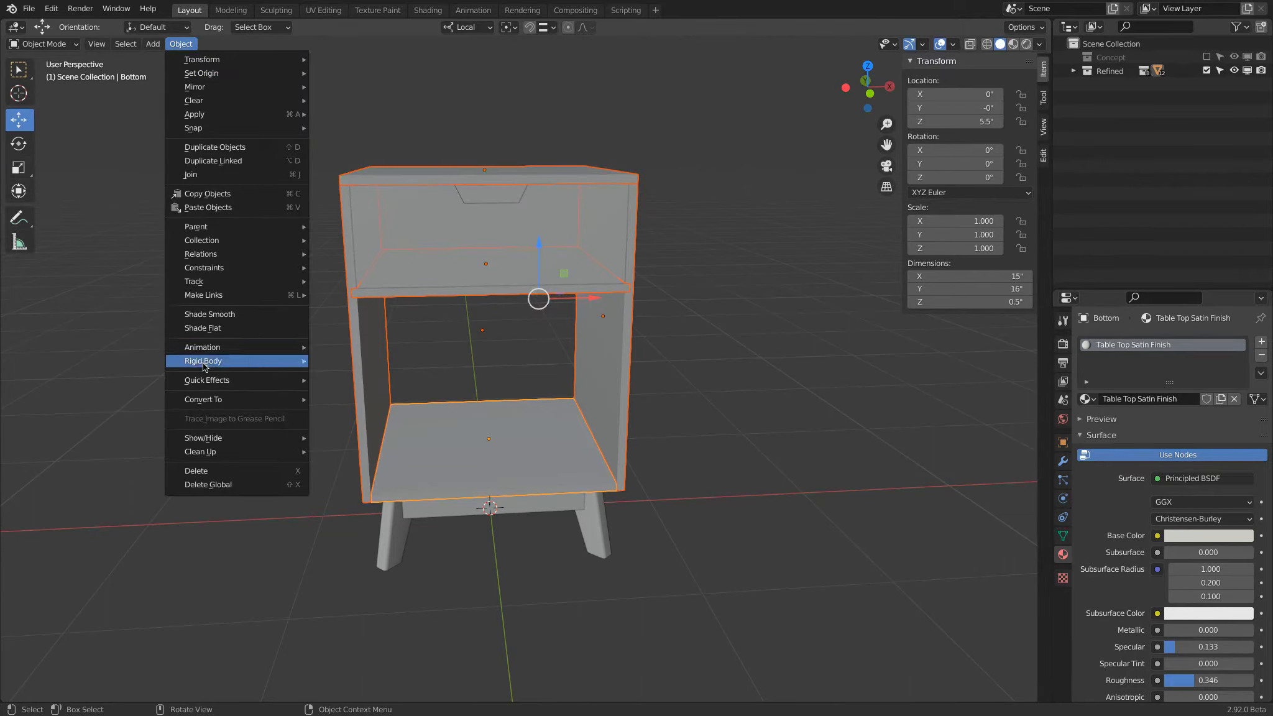
mouse_move(209, 294)
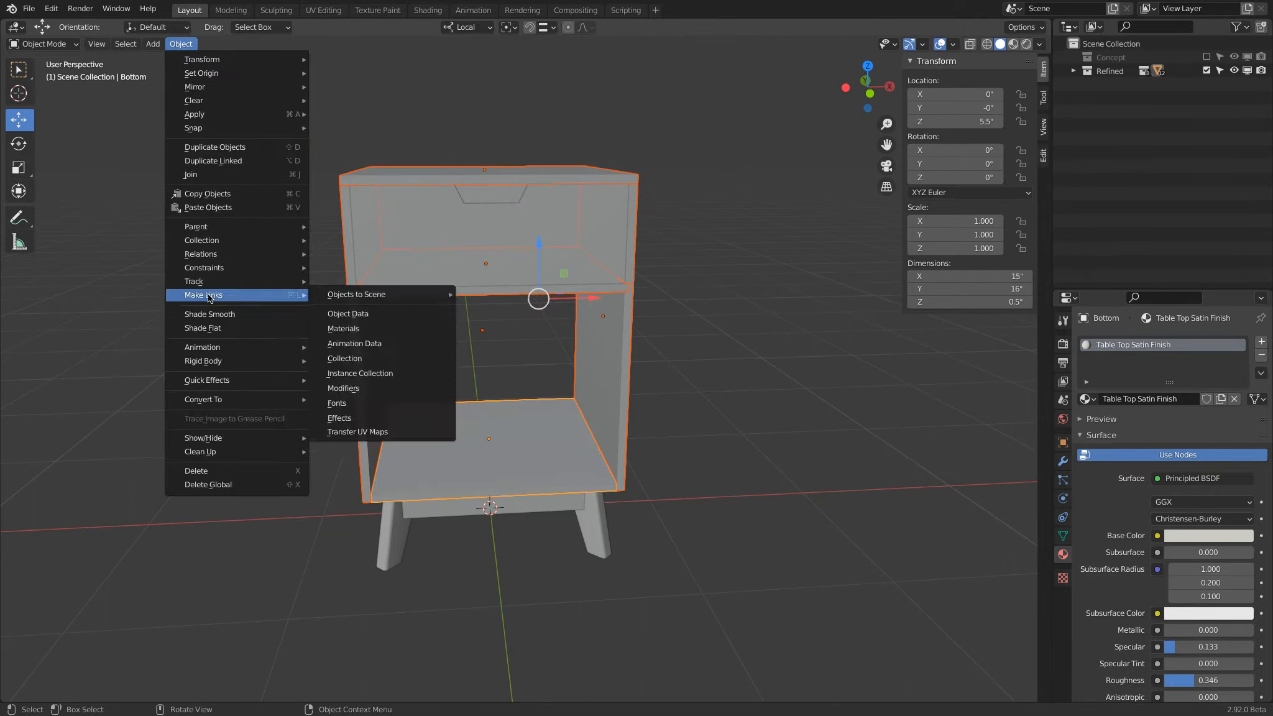
click(397, 338)
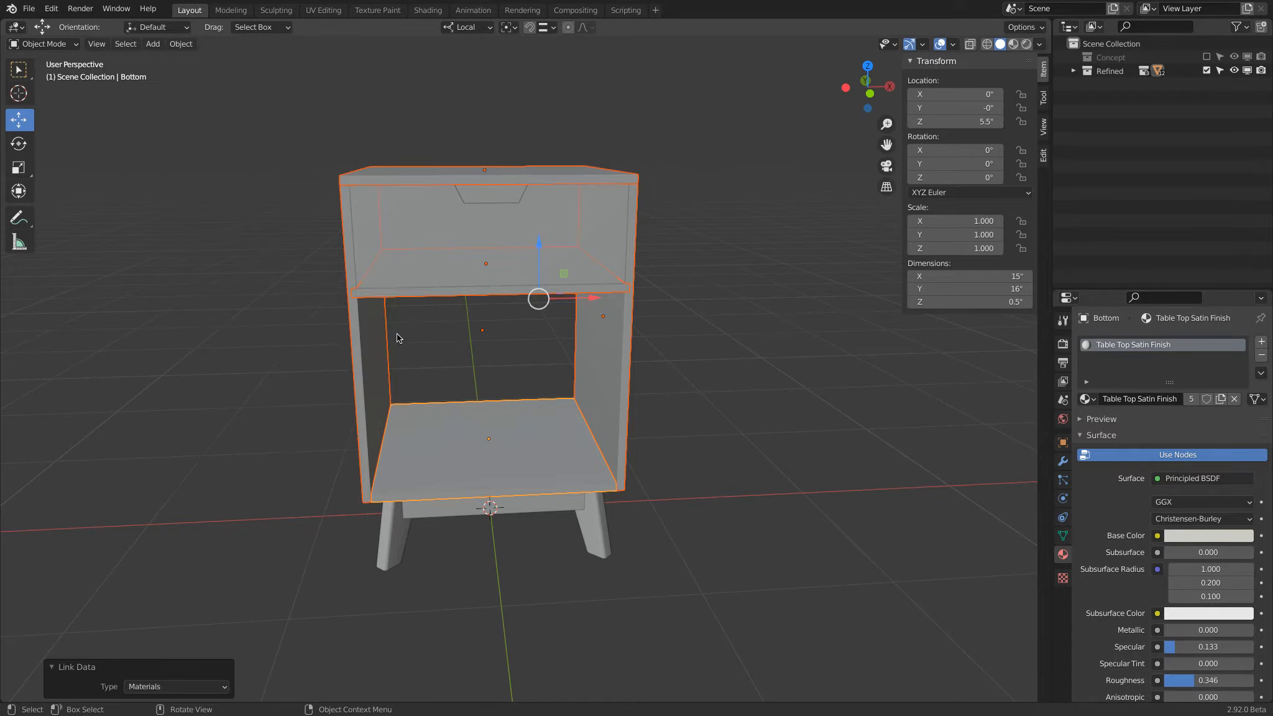
Check the cabinet panels' materials and hide the top panel to expose the drawer
click(617, 343)
click(557, 292)
click(540, 417)
middle_drag(529, 258, 472, 272)
click(472, 186)
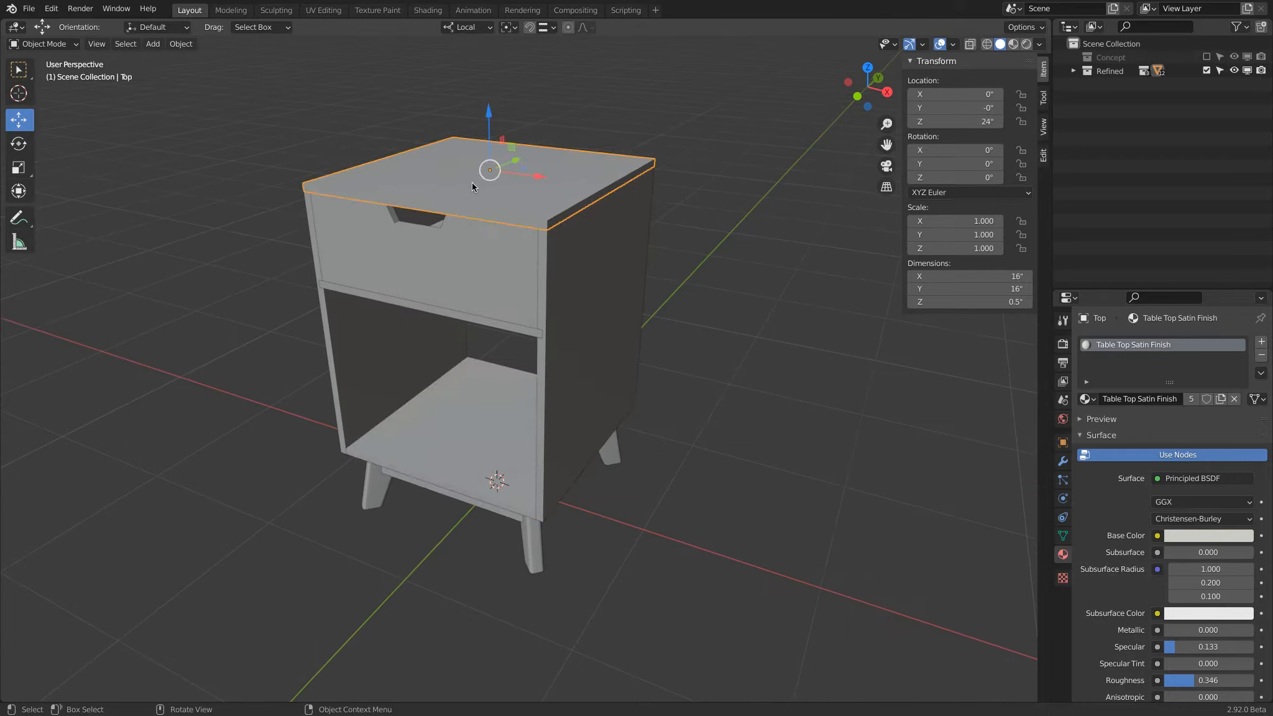
key(h)
Link the Table Top Satin Finish material from the cabinet to all the drawer parts
middle_drag(486, 155, 414, 214)
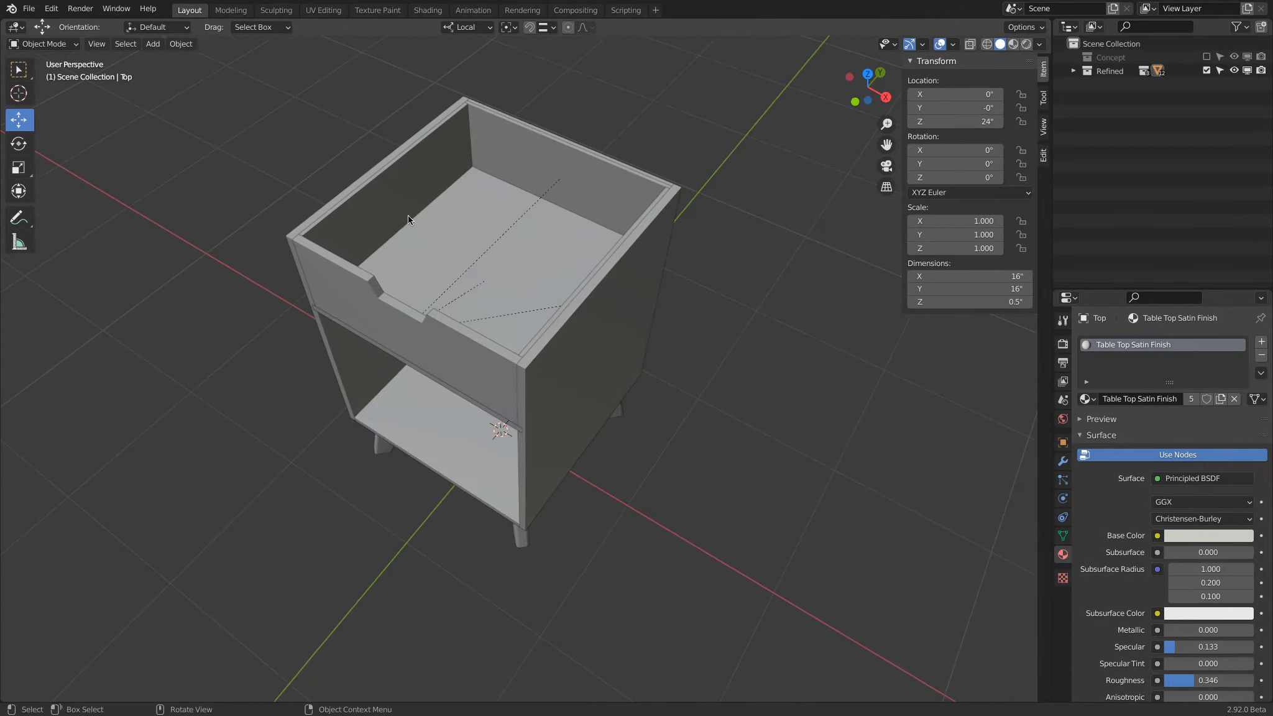
click(397, 207)
click(462, 238)
middle_drag(506, 172, 401, 180)
click(465, 152)
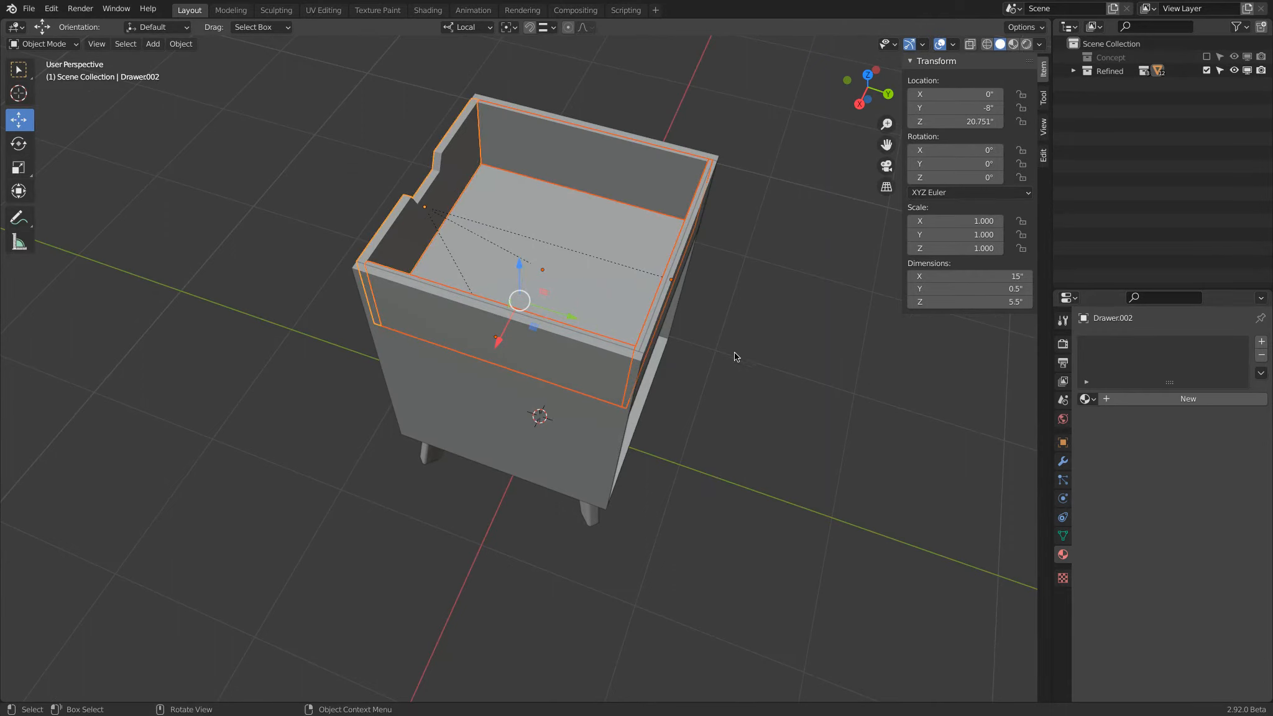
shift+click(642, 399)
key(ctrl+l)
key(Down)
key(Down)
key(Return)
Select the feet and supports and assign Leg Wood Walnut Veneer to the active support
middle_drag(643, 399, 655, 264)
click(361, 459)
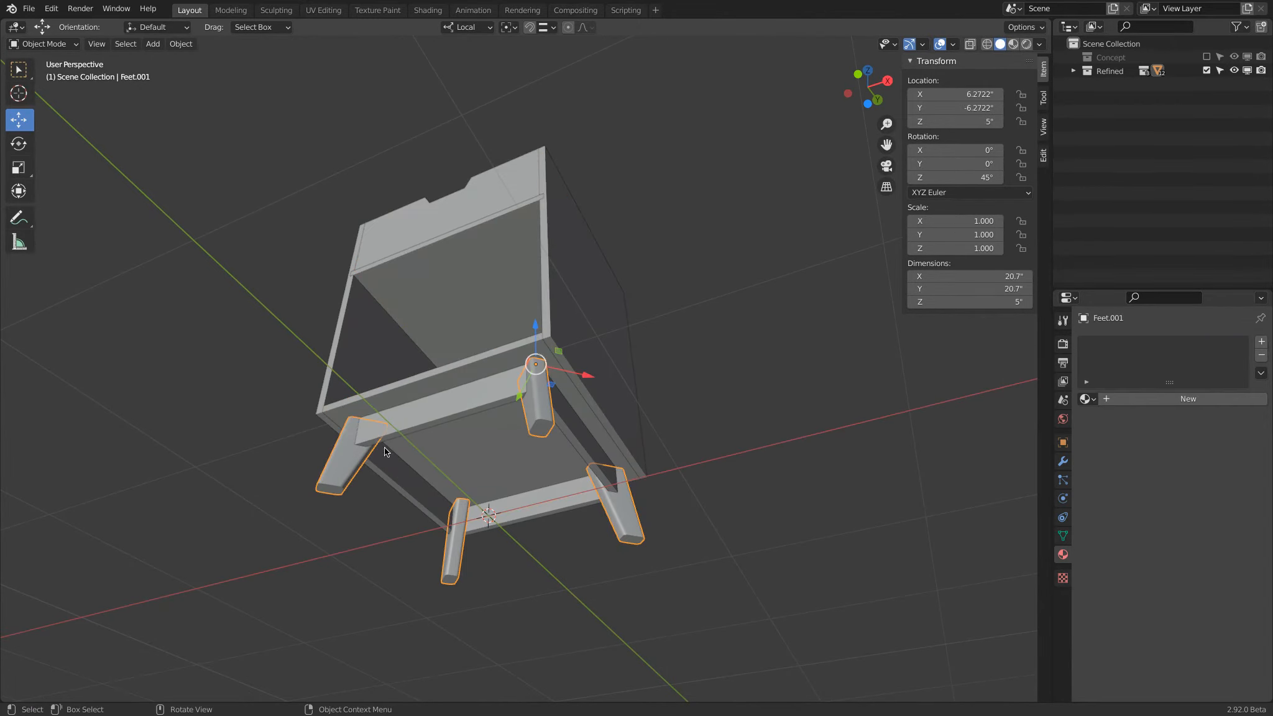
shift+click(406, 426)
shift+click(406, 487)
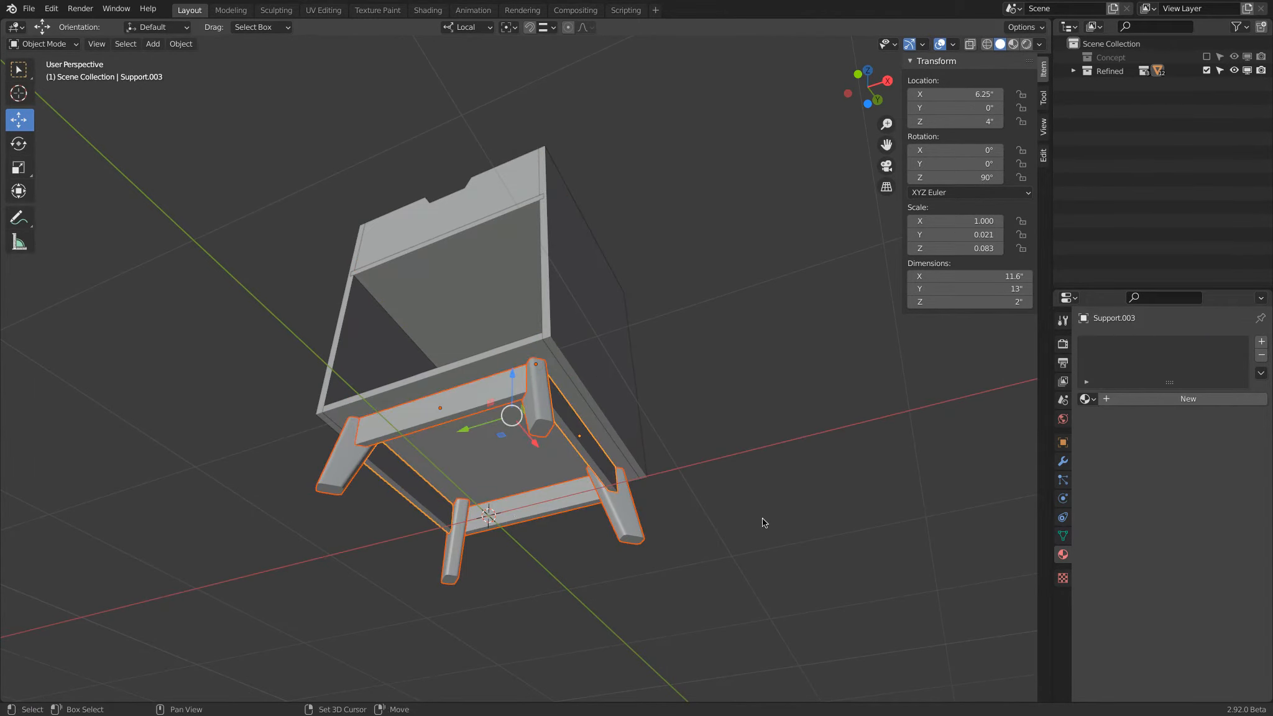
click(1084, 399)
click(1092, 431)
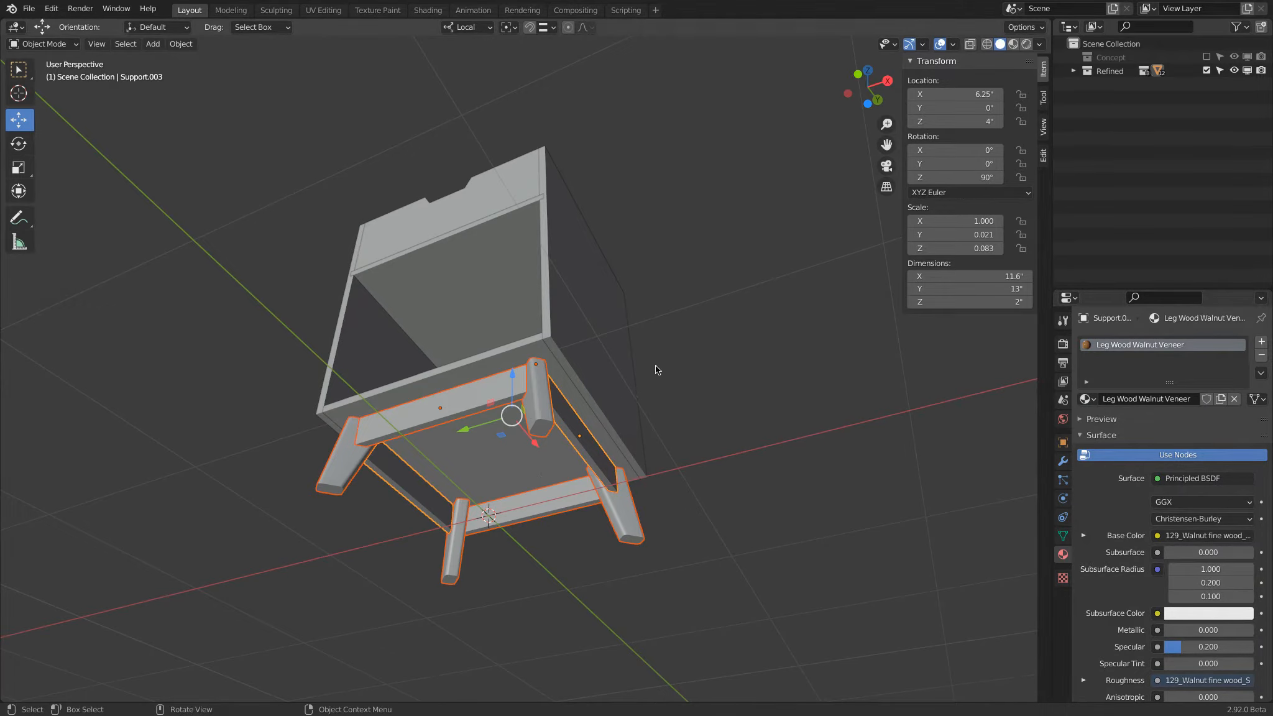
Switch to material preview shading and link the support's walnut veneer material to the selected feet and supports
key(z)
click(671, 422)
middle_drag(657, 396, 655, 458)
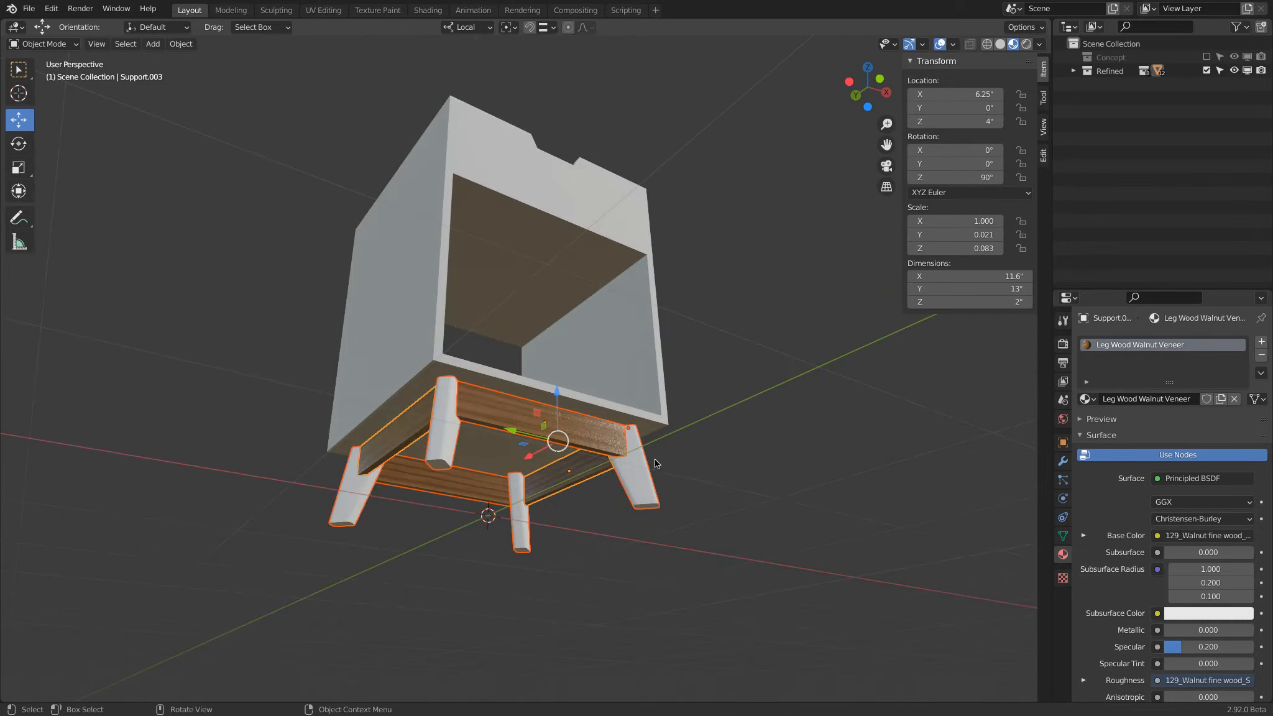
key(ctrl+l)
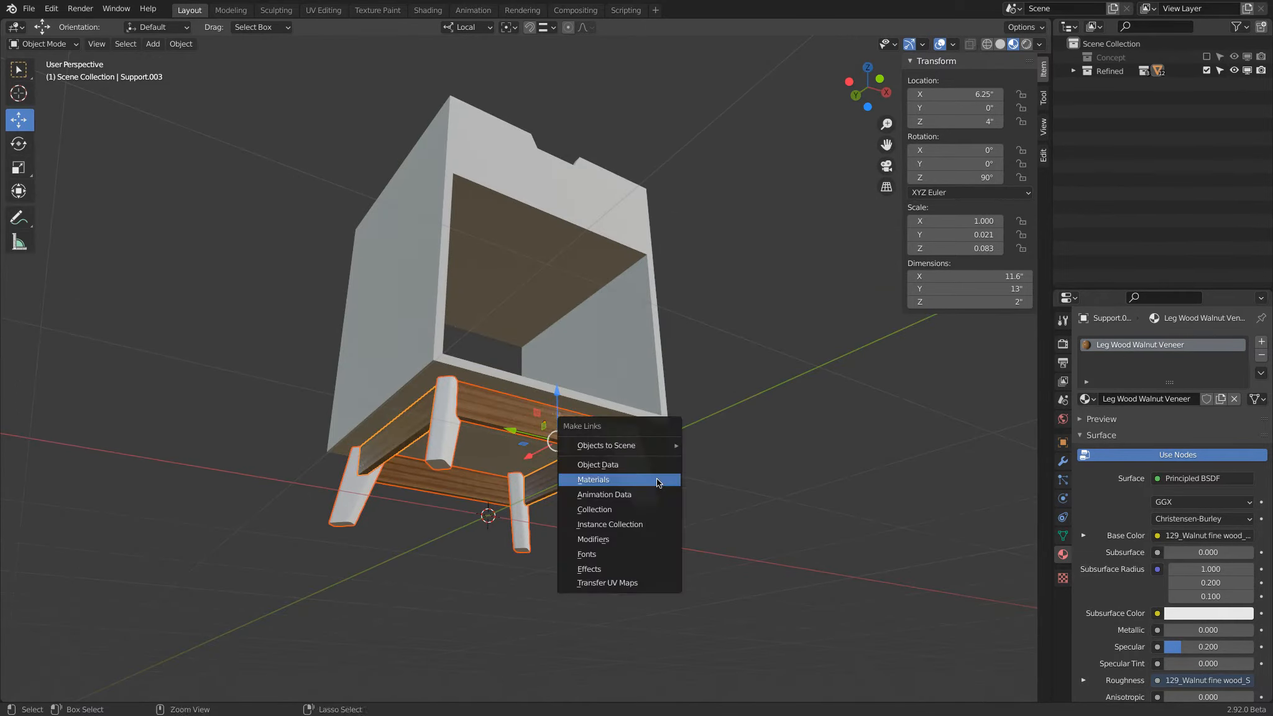
click(656, 479)
middle_drag(654, 478, 472, 529)
scroll(414, 502, up, 5)
middle_drag(413, 499, 418, 541)
scroll(441, 478, down, 4)
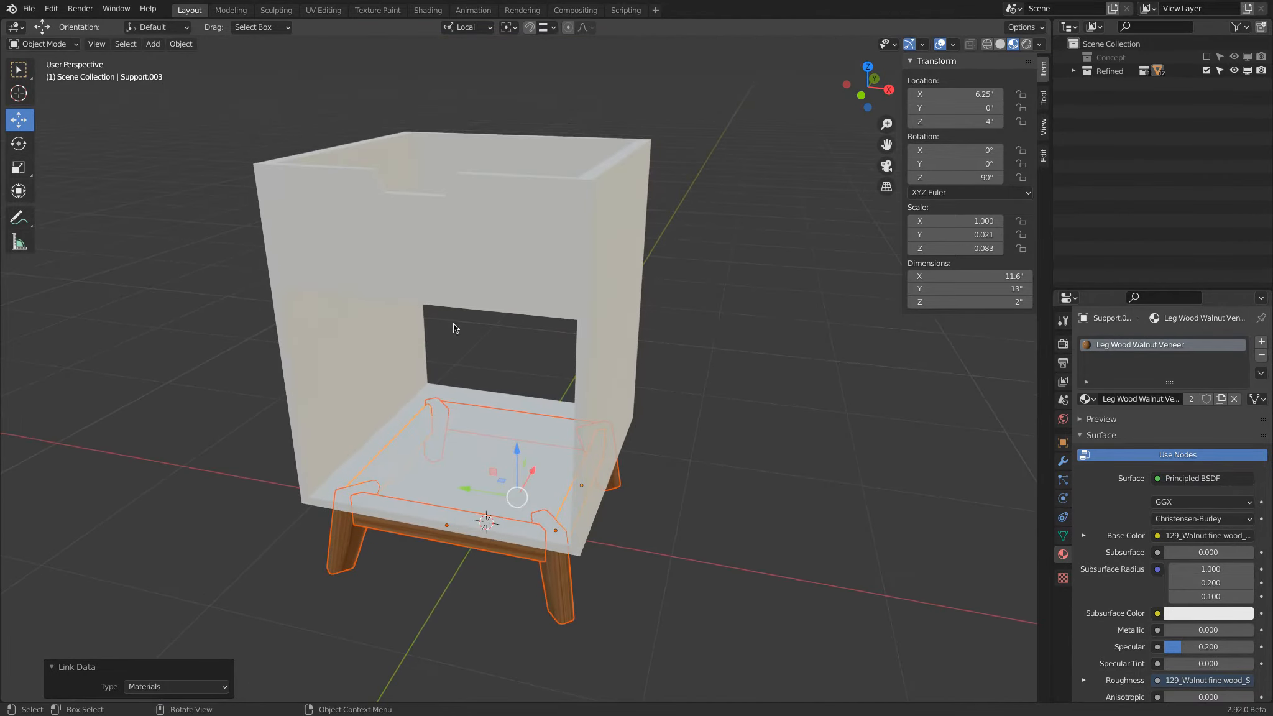
Return to solid shading and add Leg Wood Walnut Veneer to the drawer front in a second material slot
click(449, 201)
mouse_move(449, 200)
middle_down()
mouse_move(446, 217)
mouse_move(323, 264)
mouse_move(440, 228)
middle_up()
key(z)
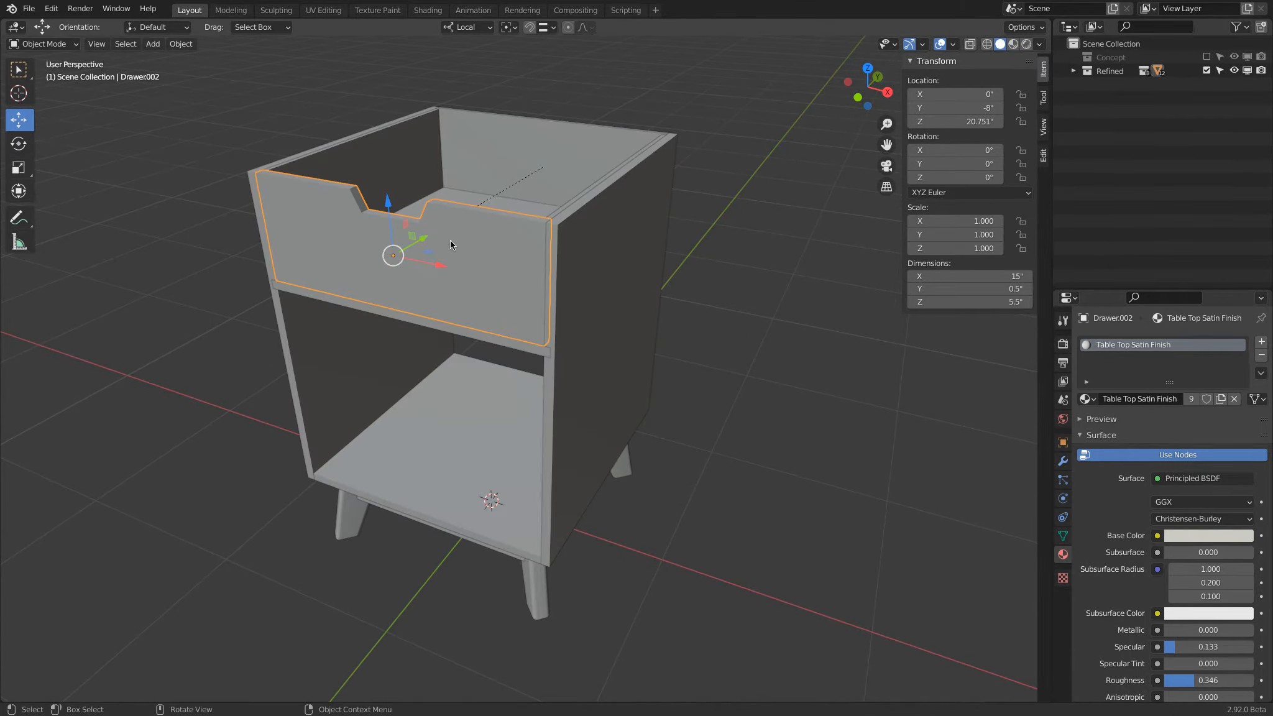
click(1063, 461)
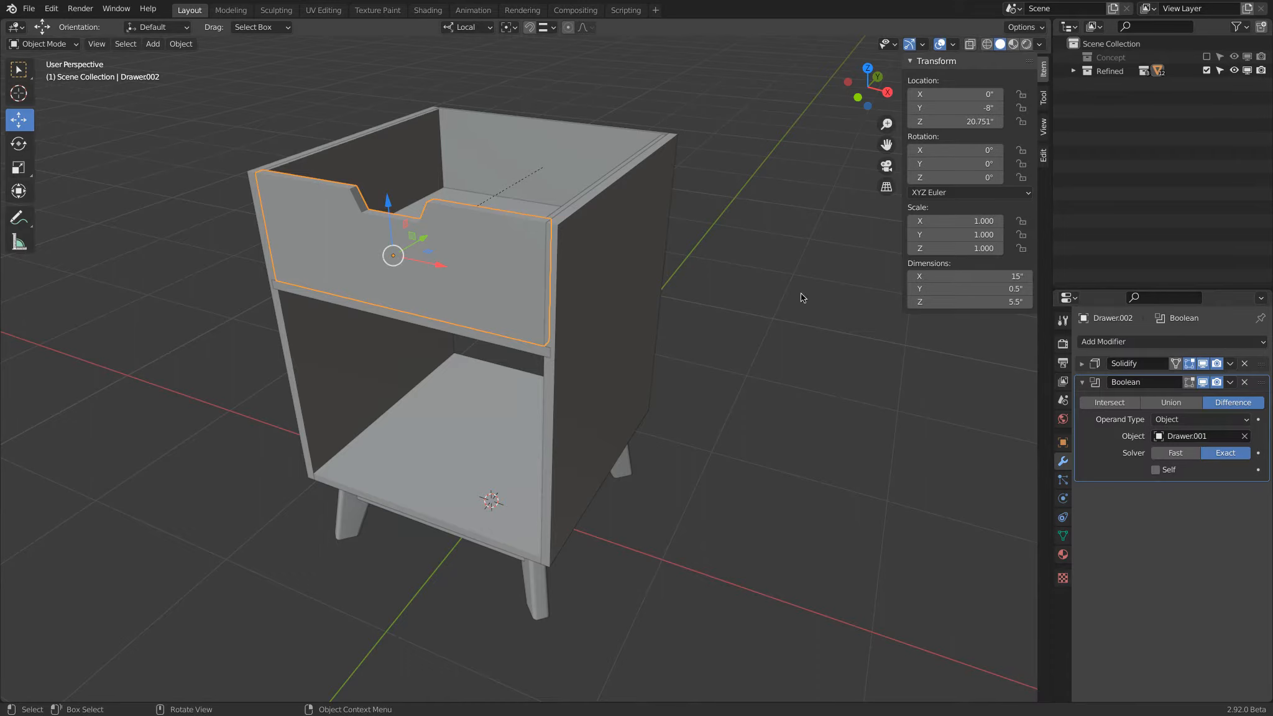
click(1062, 553)
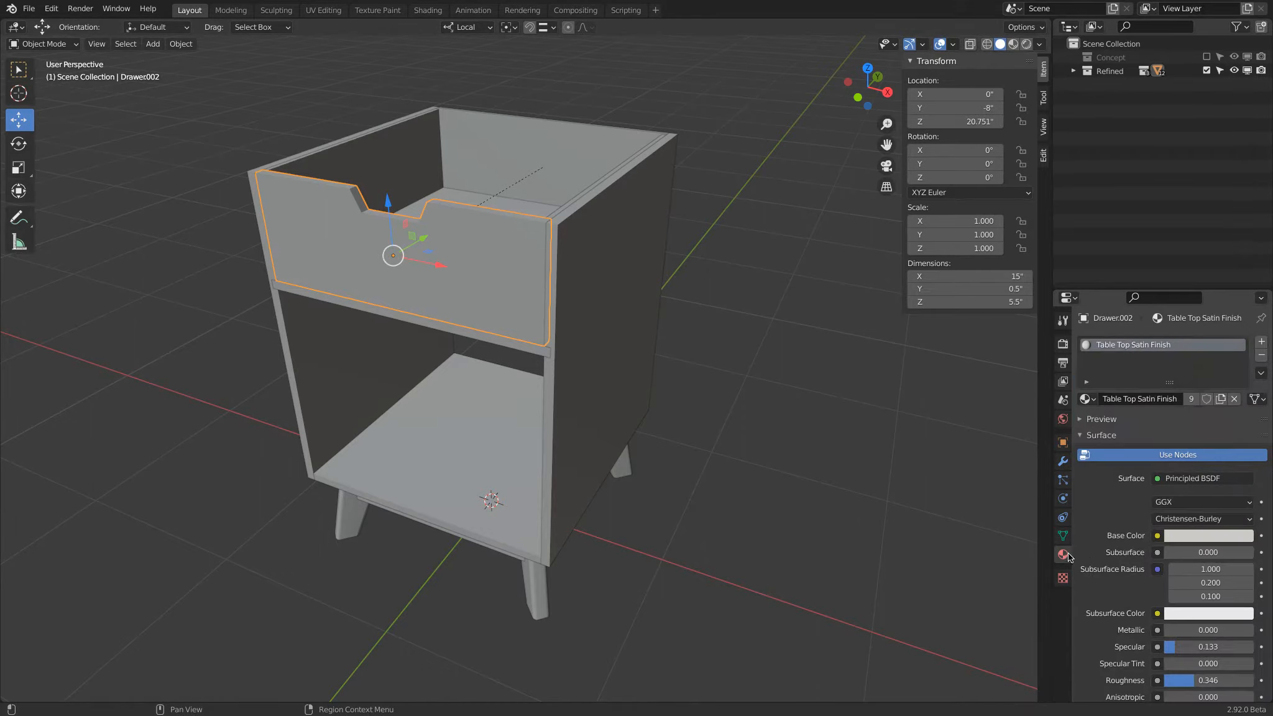
click(1261, 341)
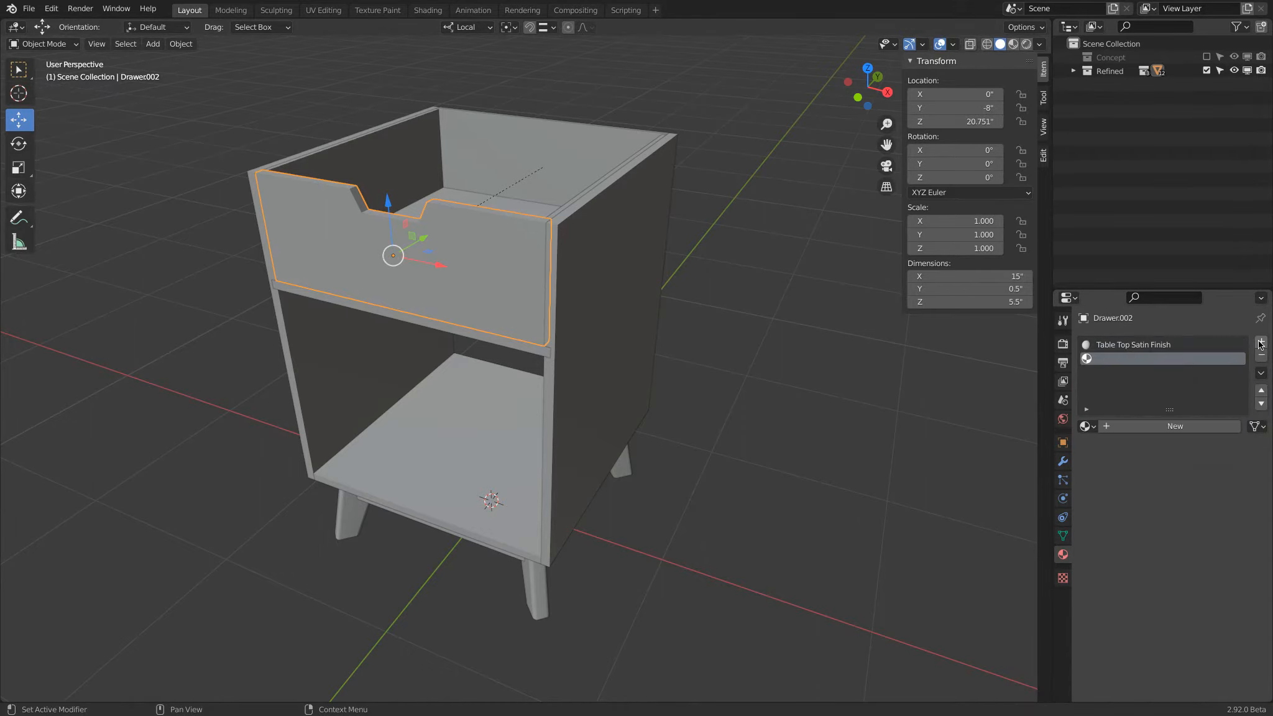
click(1086, 426)
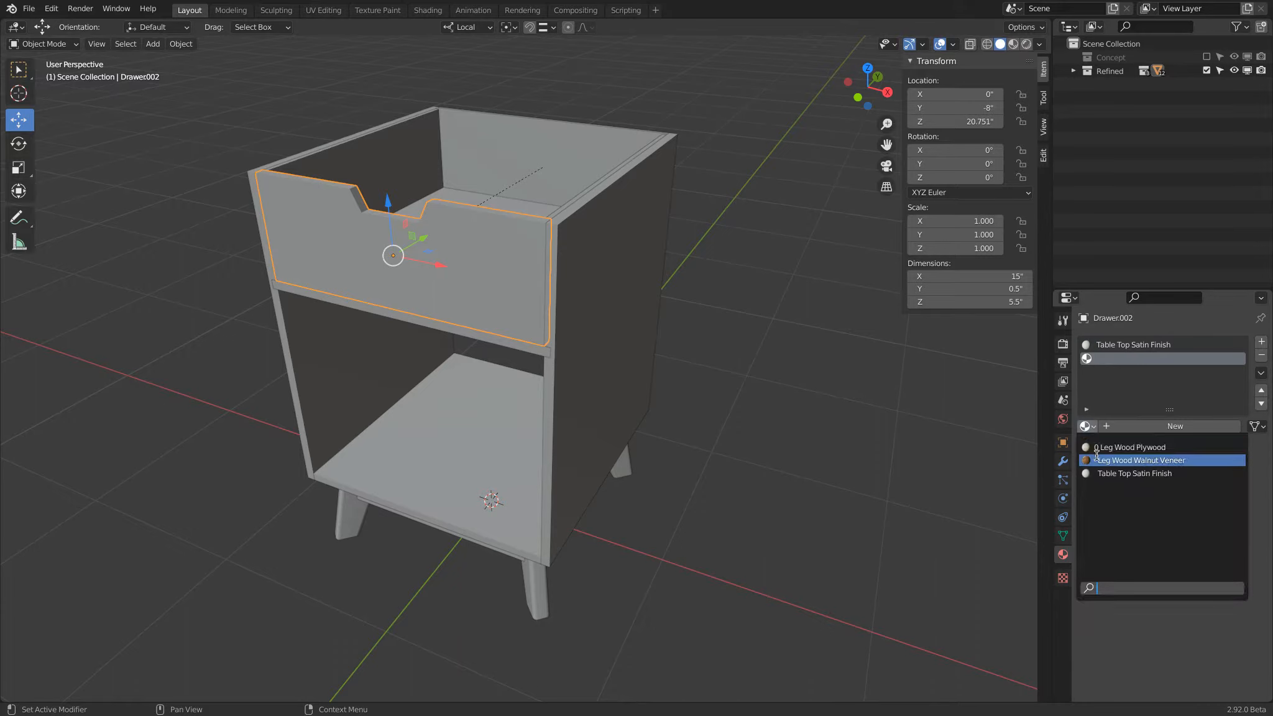
click(1161, 461)
Enter Edit Mode on the drawer front and select its front face in face selection mode
key(Tab)
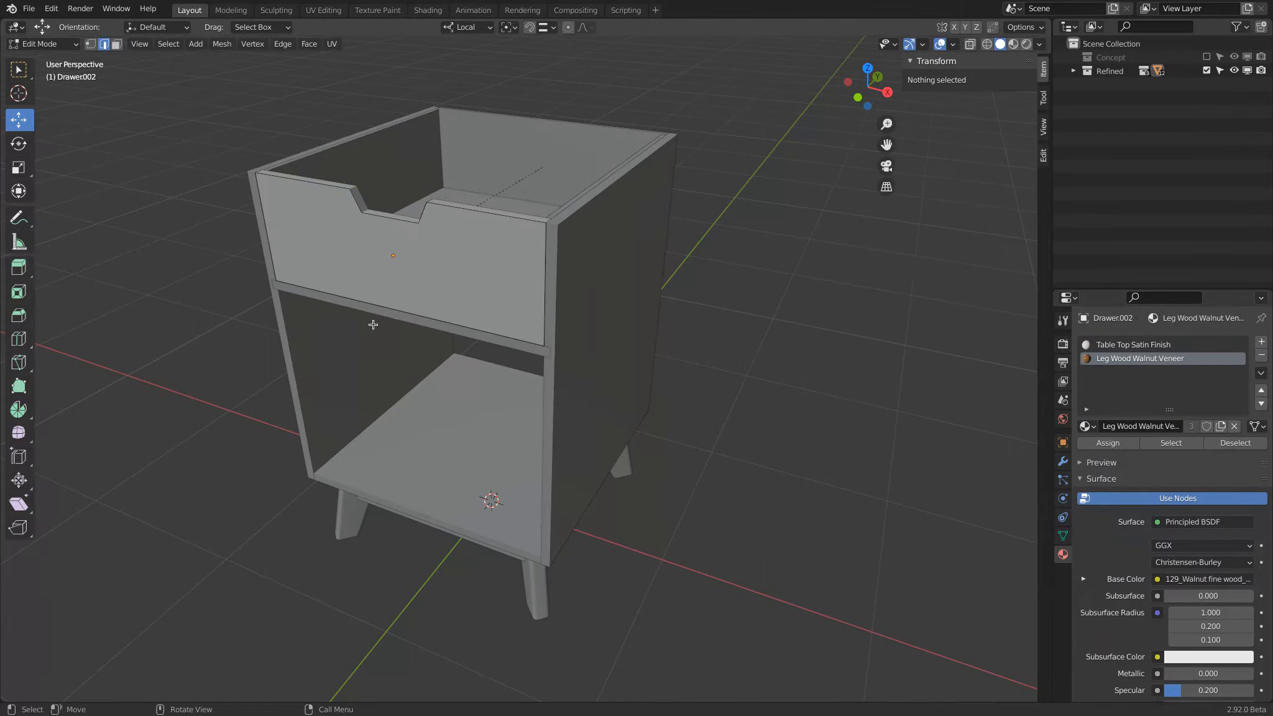
click(397, 264)
click(116, 44)
click(319, 208)
middle_drag(318, 207, 391, 221)
middle_drag(337, 160, 402, 239)
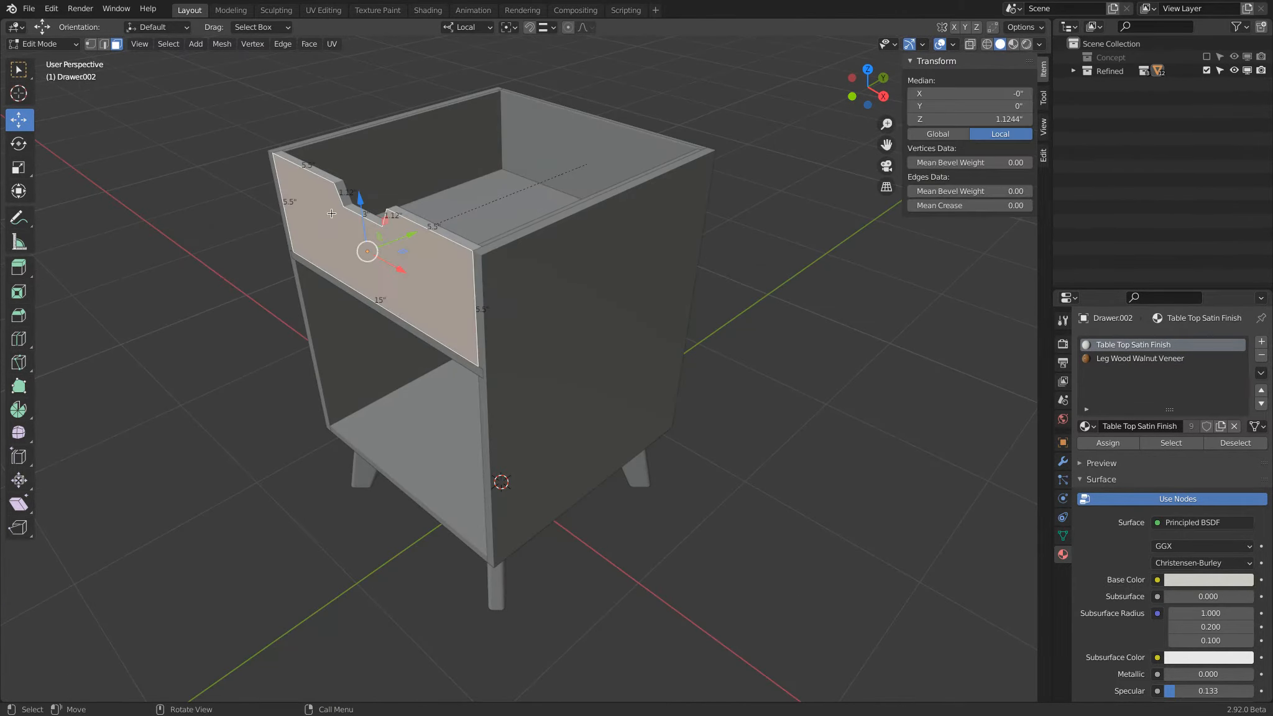
Examine the drawer front's Solidify settings, then swap the Refined collection for Concept and compare the concept drawer's Solidify modifier
click(1063, 460)
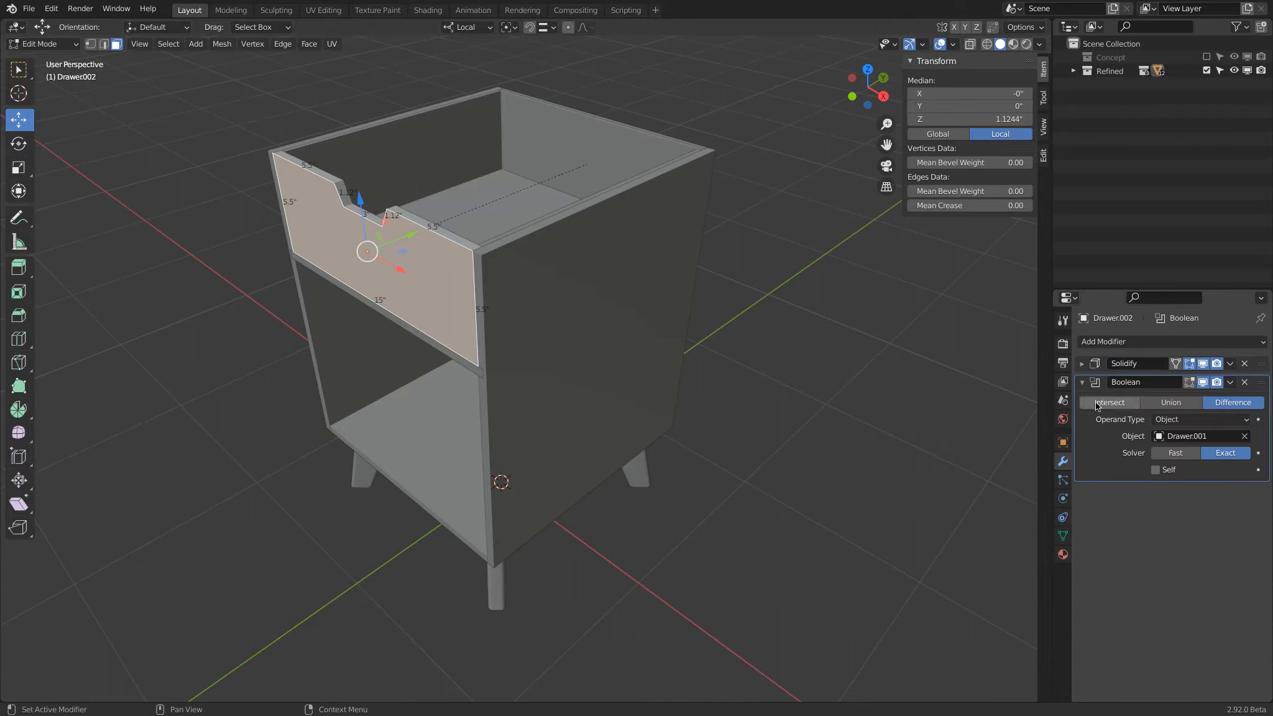
click(1082, 364)
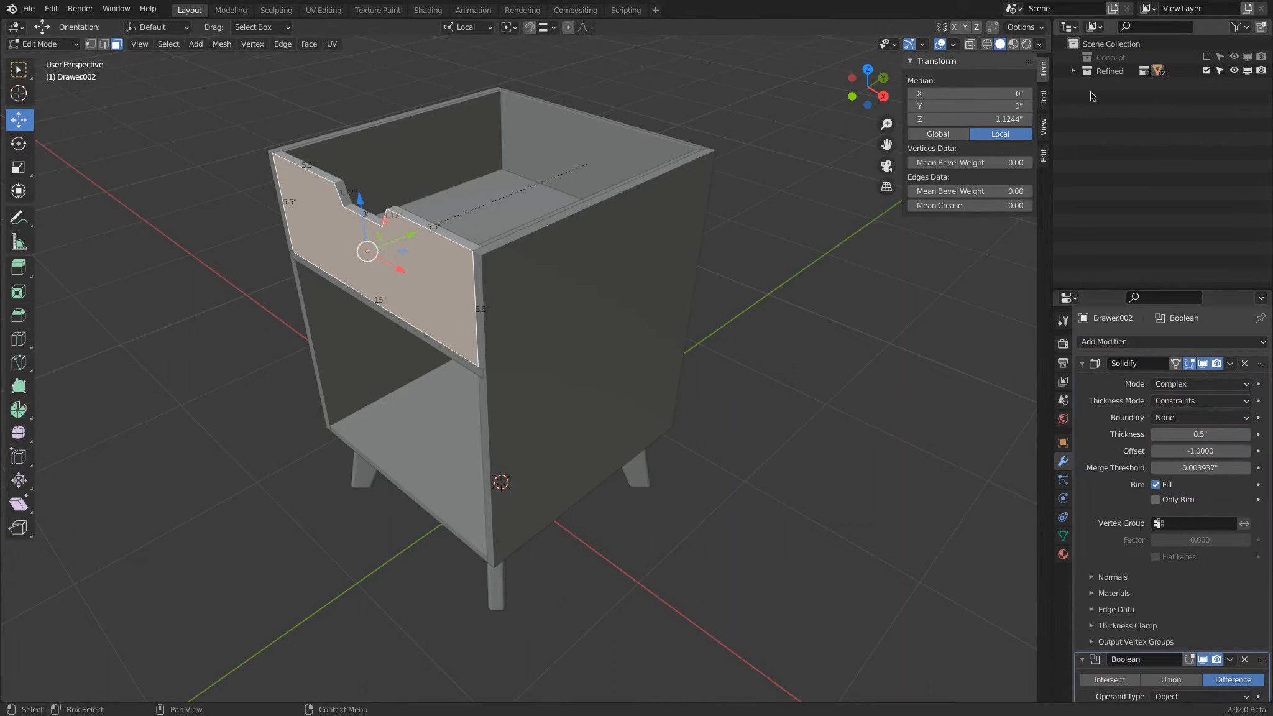
click(1206, 70)
click(1206, 57)
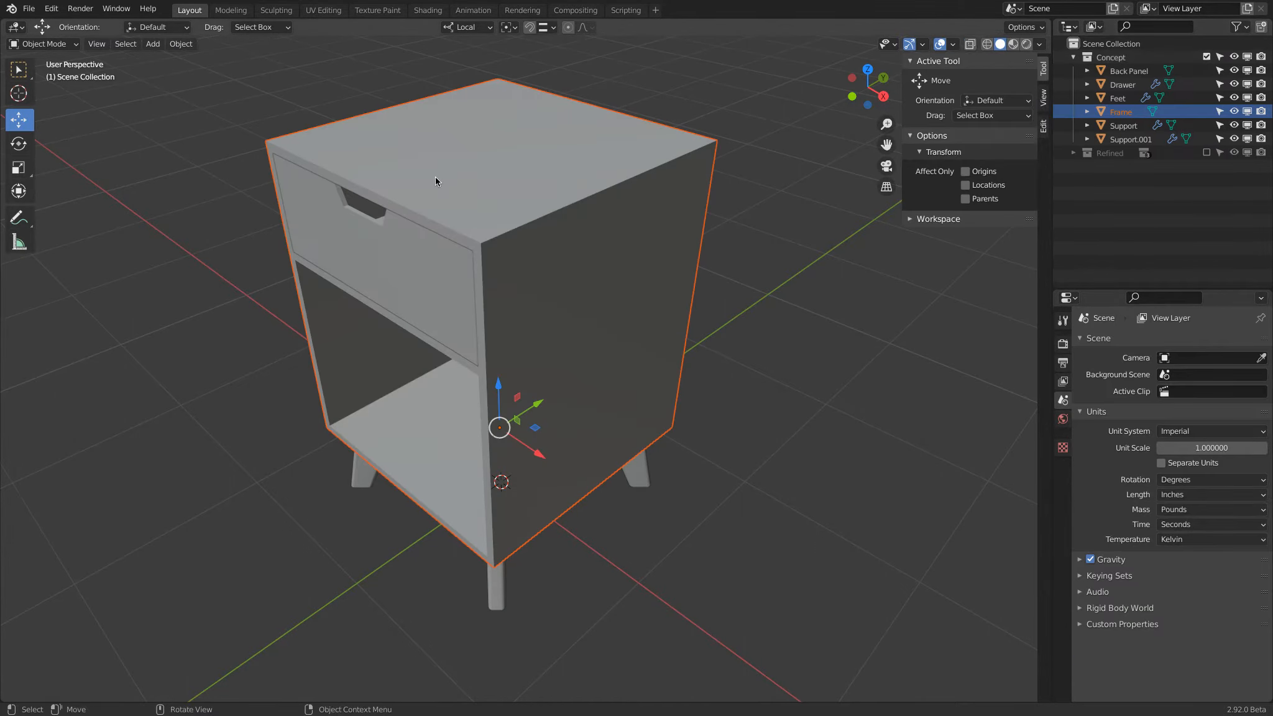
click(389, 243)
key(Tab)
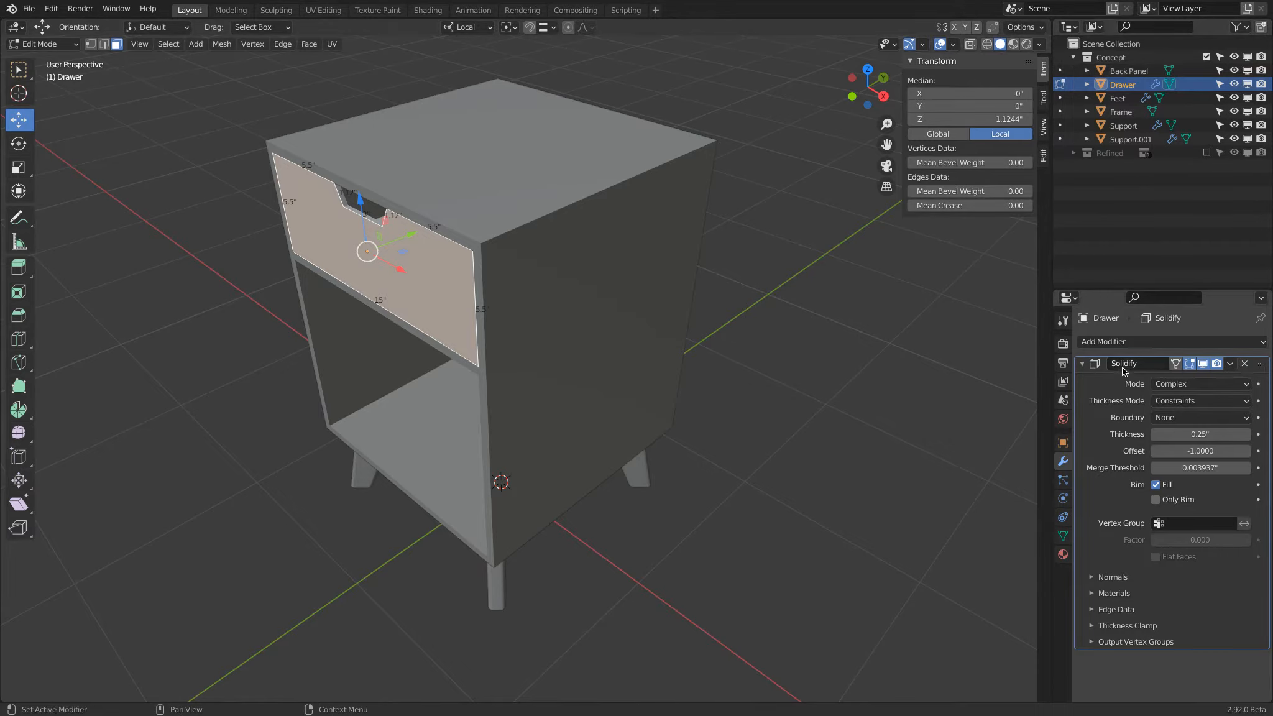
click(1082, 363)
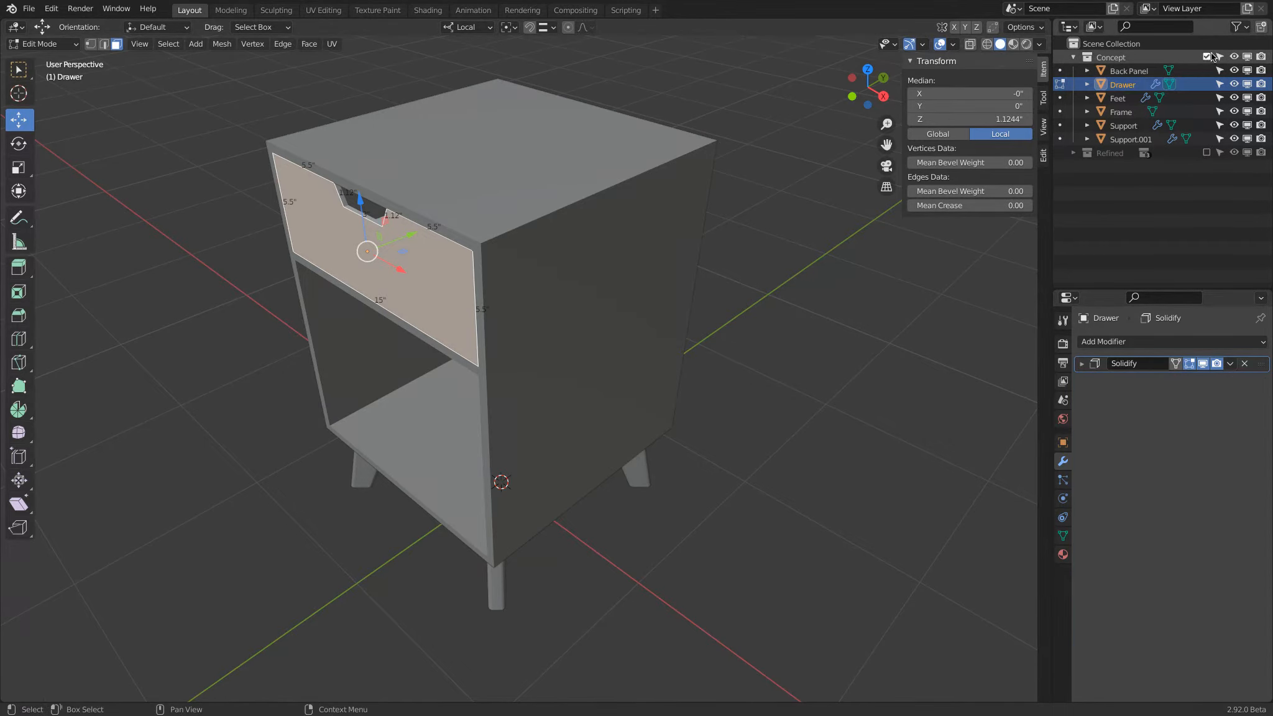
Leave Edit Mode, swap the Concept collection for Refined, and select the refined drawer front inside its expanded Drawer collection
key(Tab)
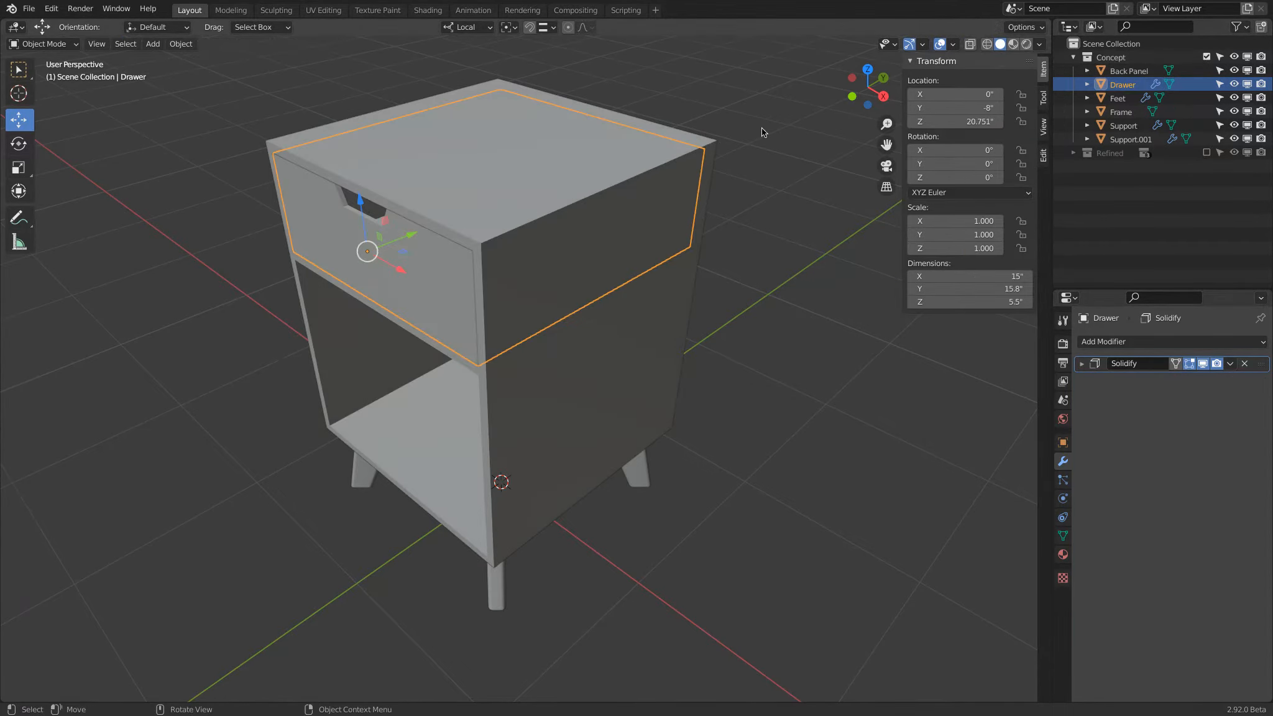
click(1205, 57)
click(1206, 70)
click(319, 198)
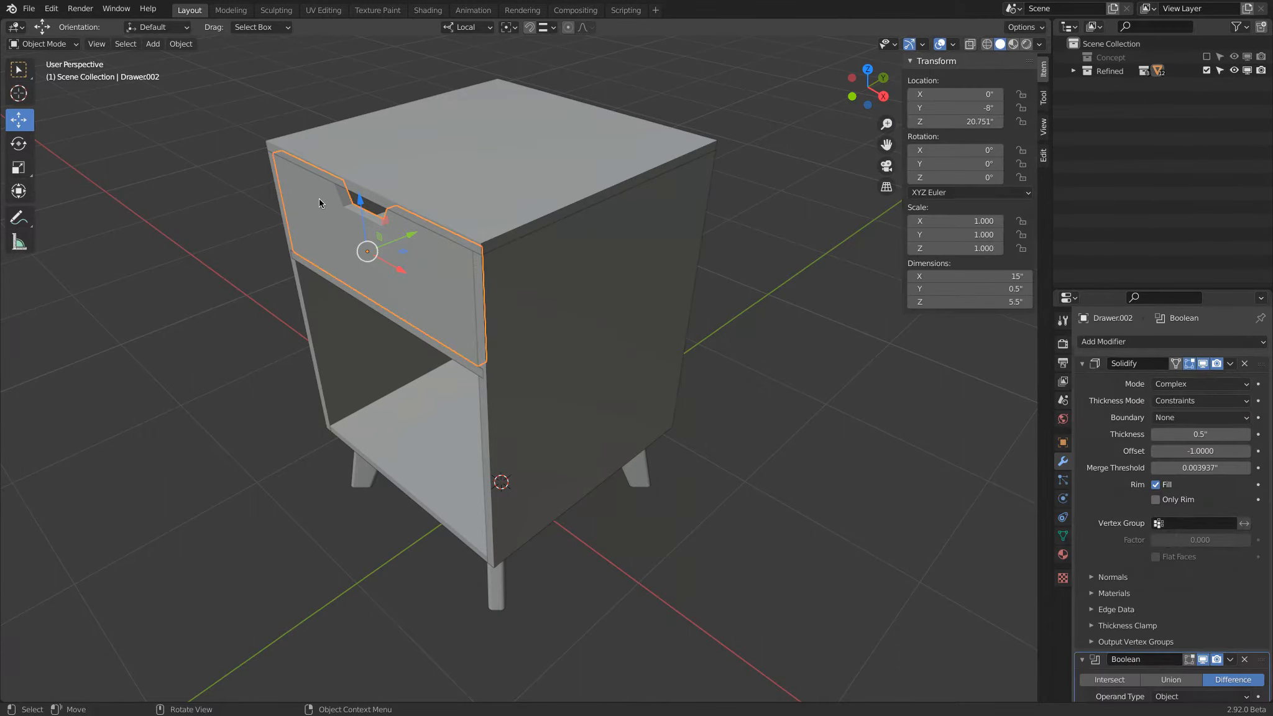
click(1073, 70)
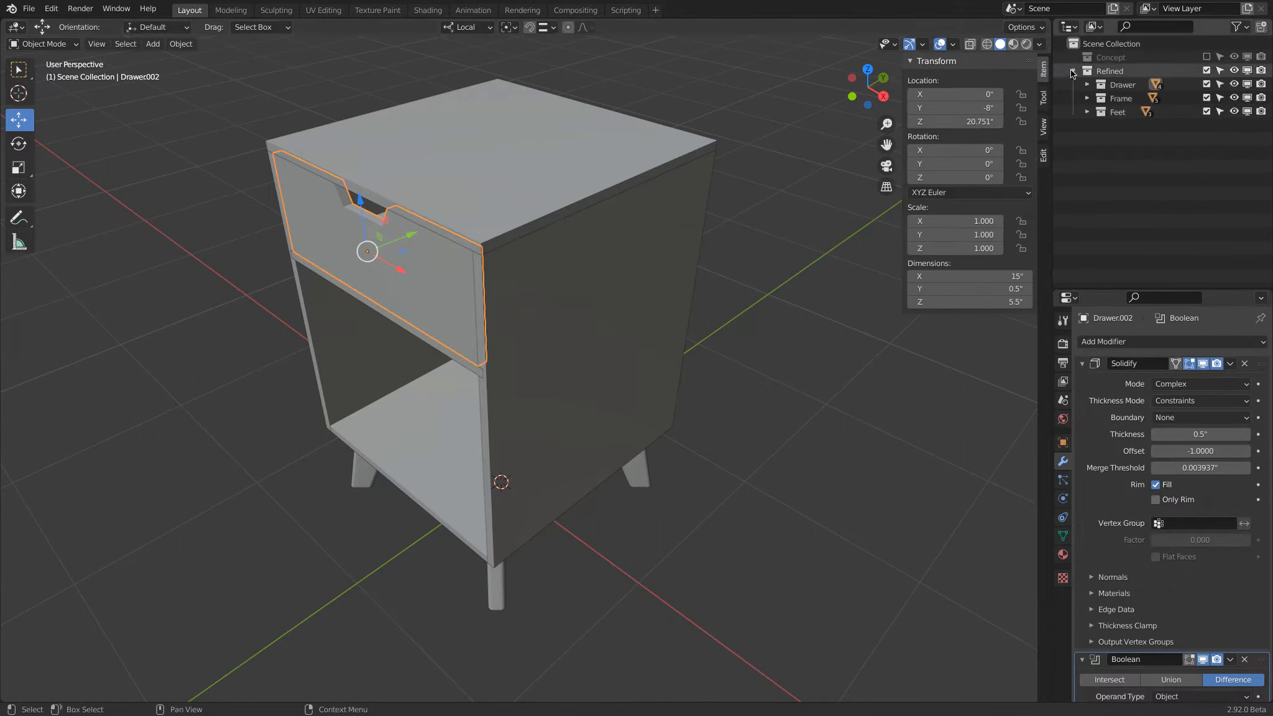
click(1086, 84)
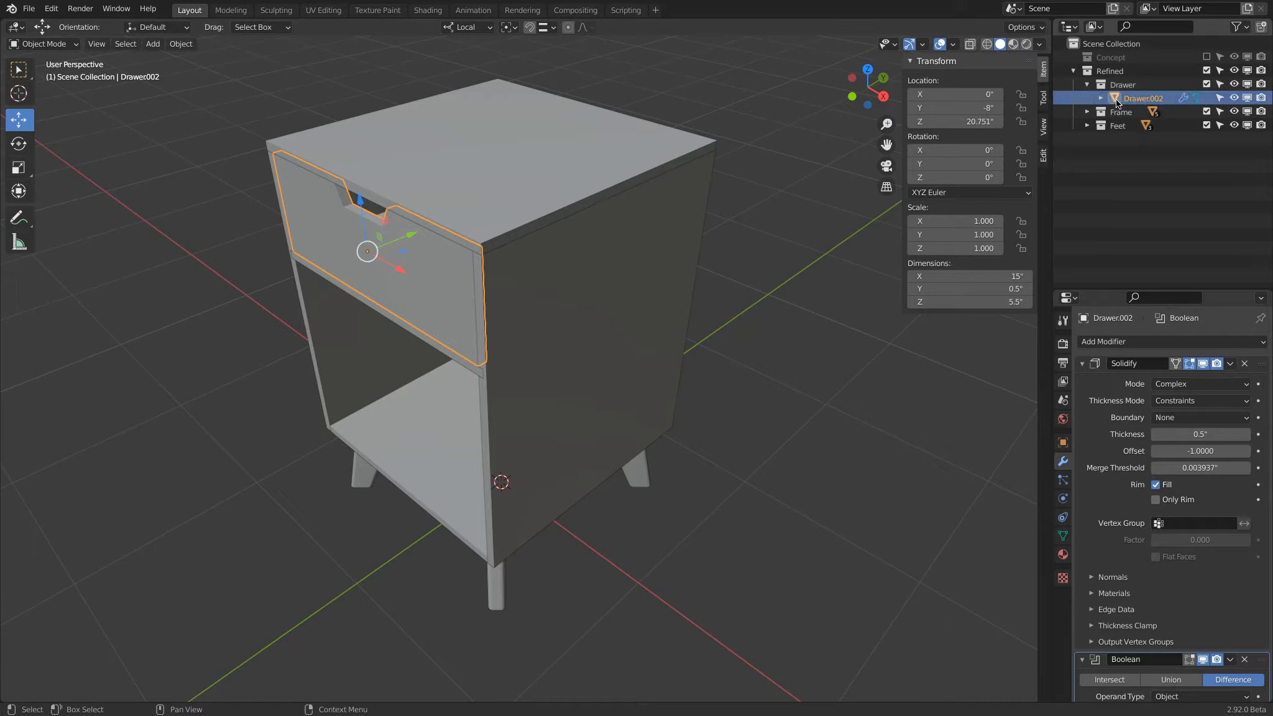
Apply the drawer front's Solidify modifier and check the resulting faces in Edit Mode
click(1230, 363)
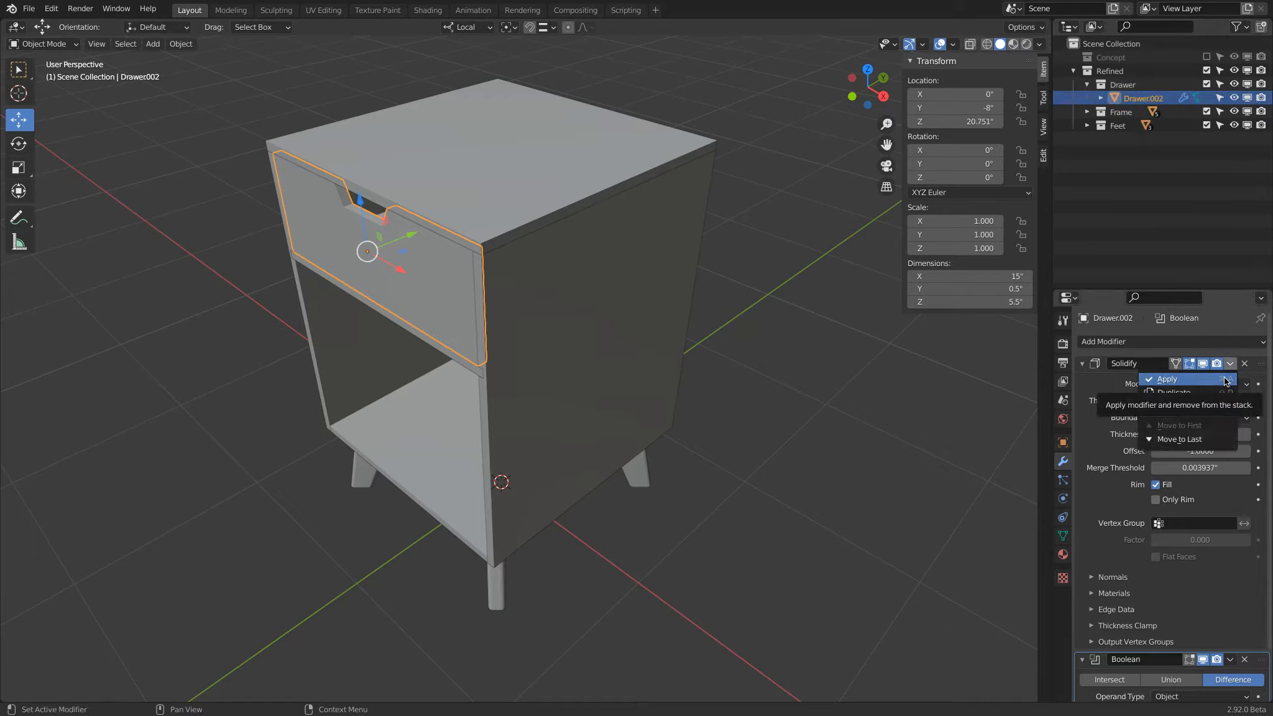
click(1225, 379)
key(Tab)
mouse_move(318, 289)
middle_down()
mouse_move(321, 271)
mouse_move(409, 268)
mouse_move(288, 272)
mouse_move(452, 310)
middle_up()
key(shift+z)
key(shift+z)
middle_drag(506, 258, 507, 231)
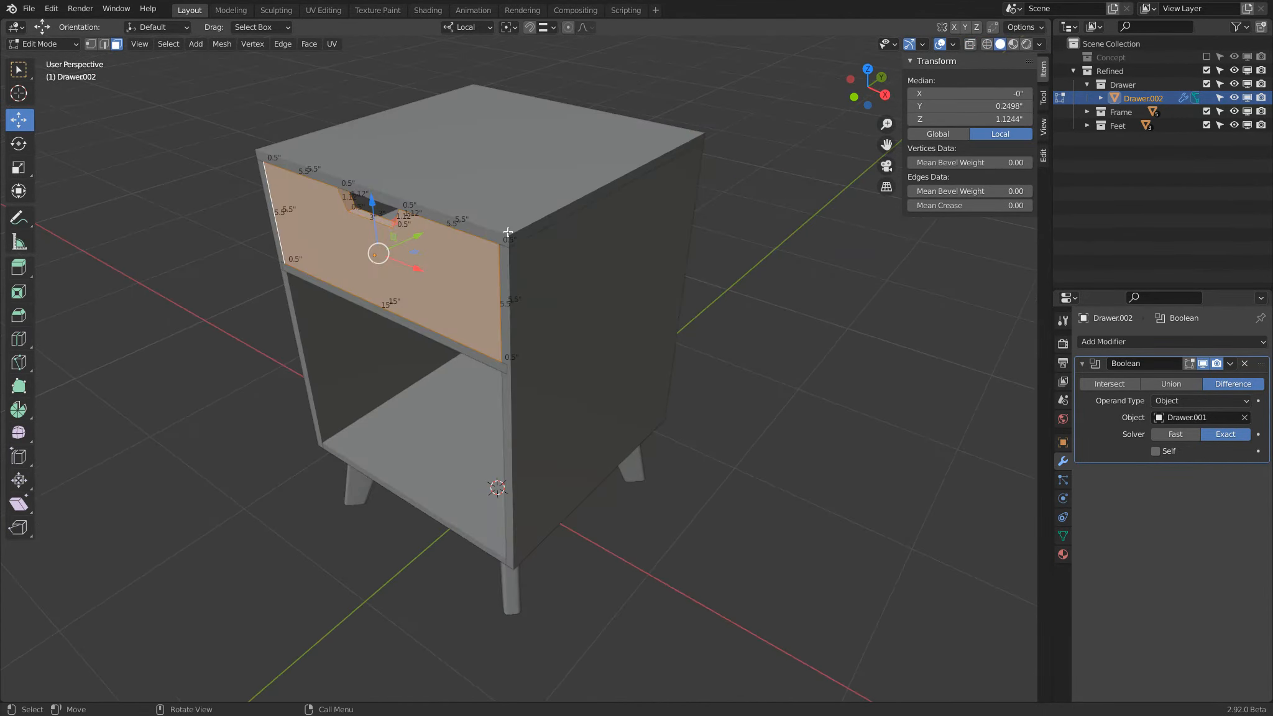
key(Tab)
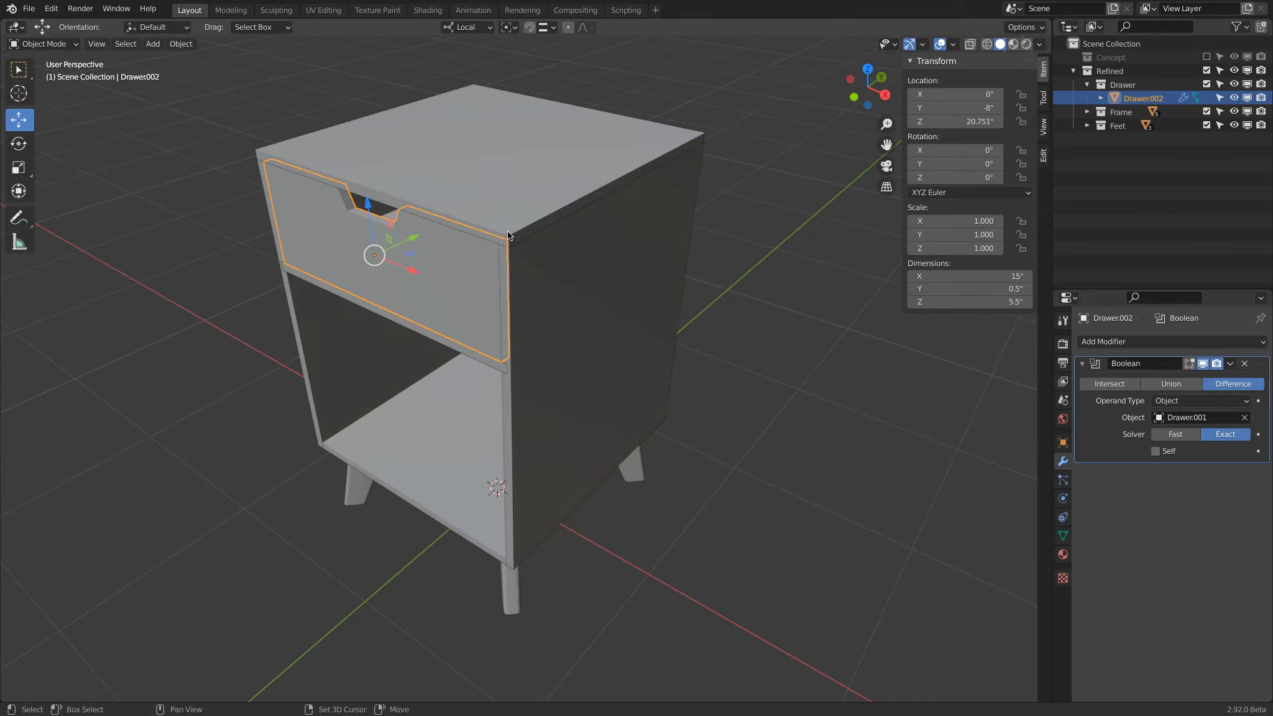
Isolate the drawer front and assign Leg Wood Walnut Veneer to its front face in Edit Mode
key(shift+h)
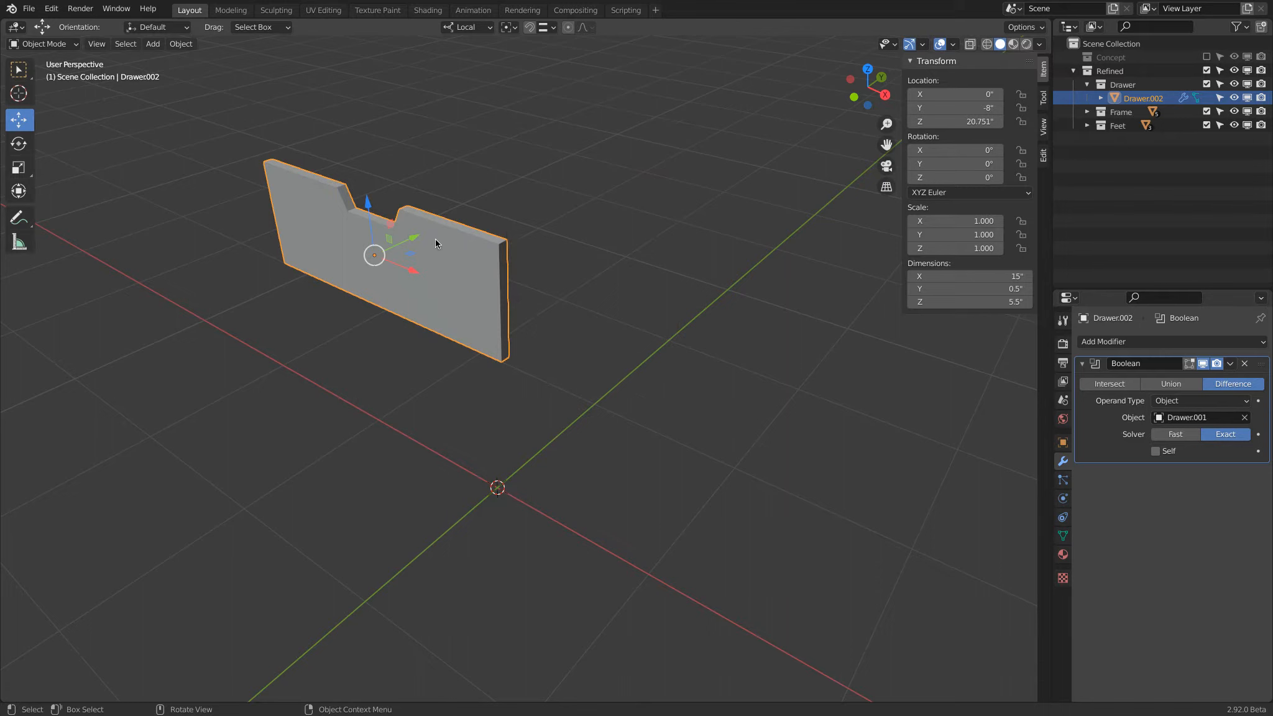
key(Tab)
click(445, 275)
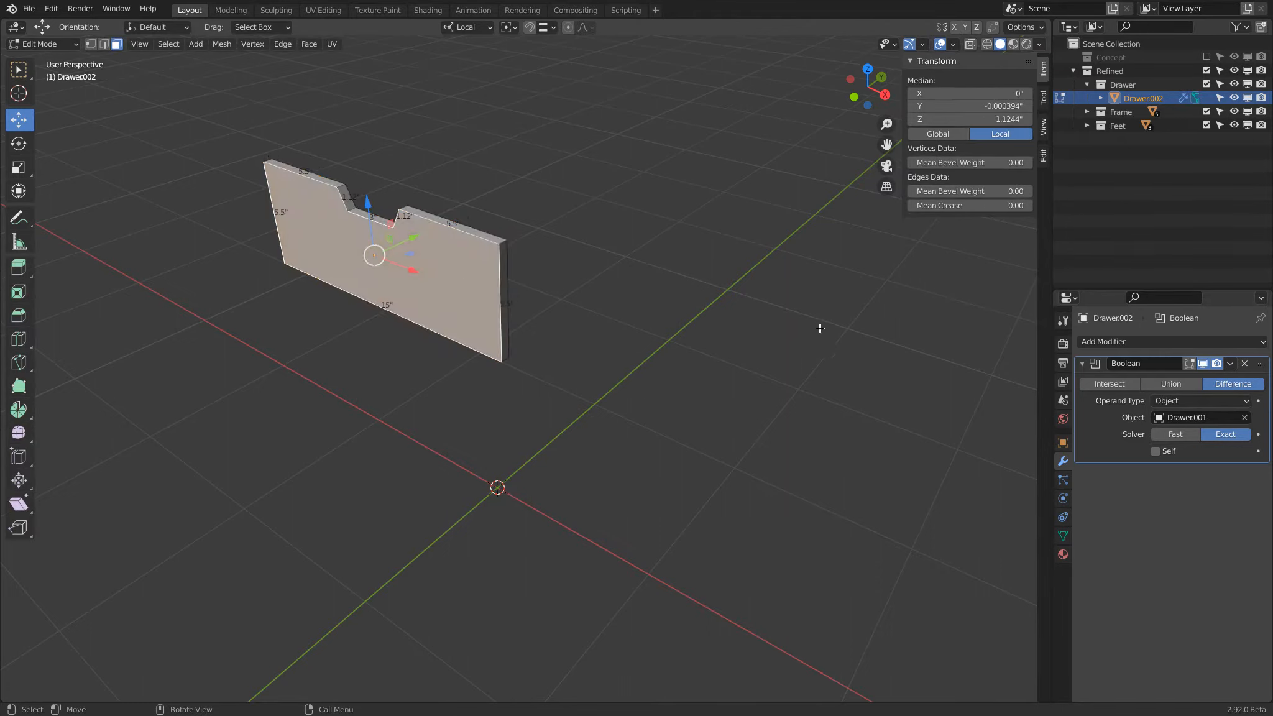
click(1062, 554)
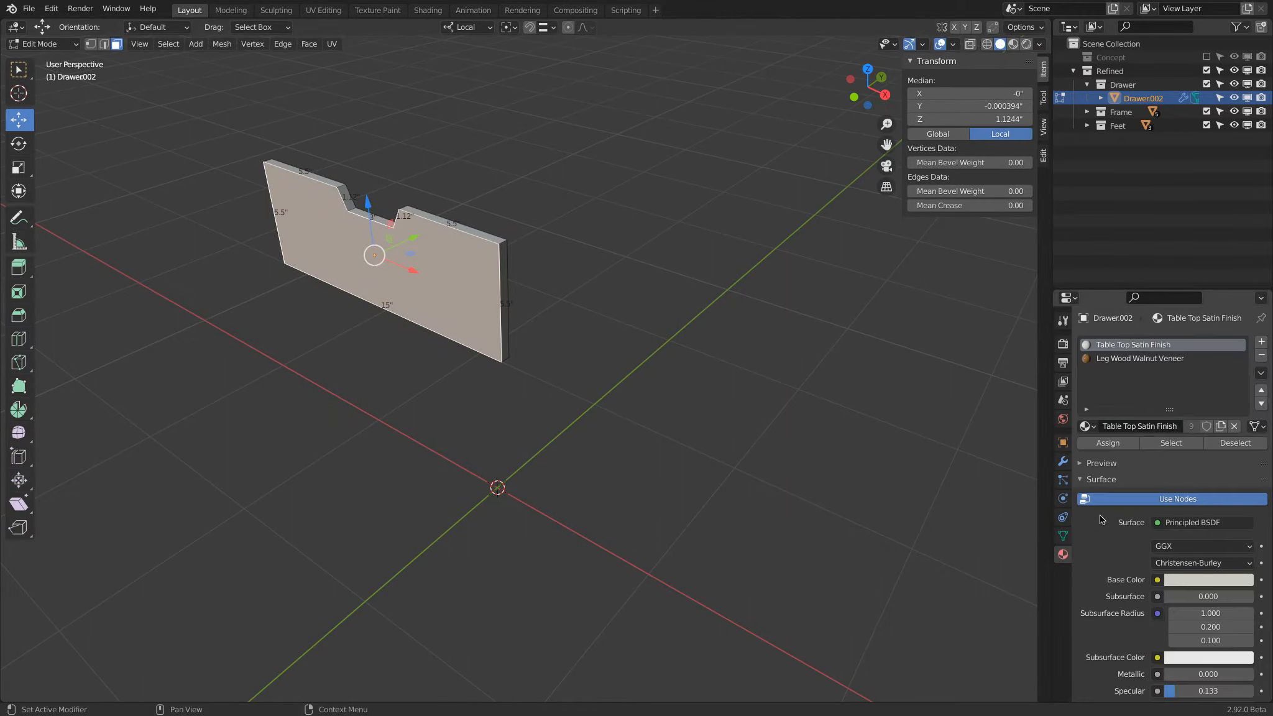
click(1116, 358)
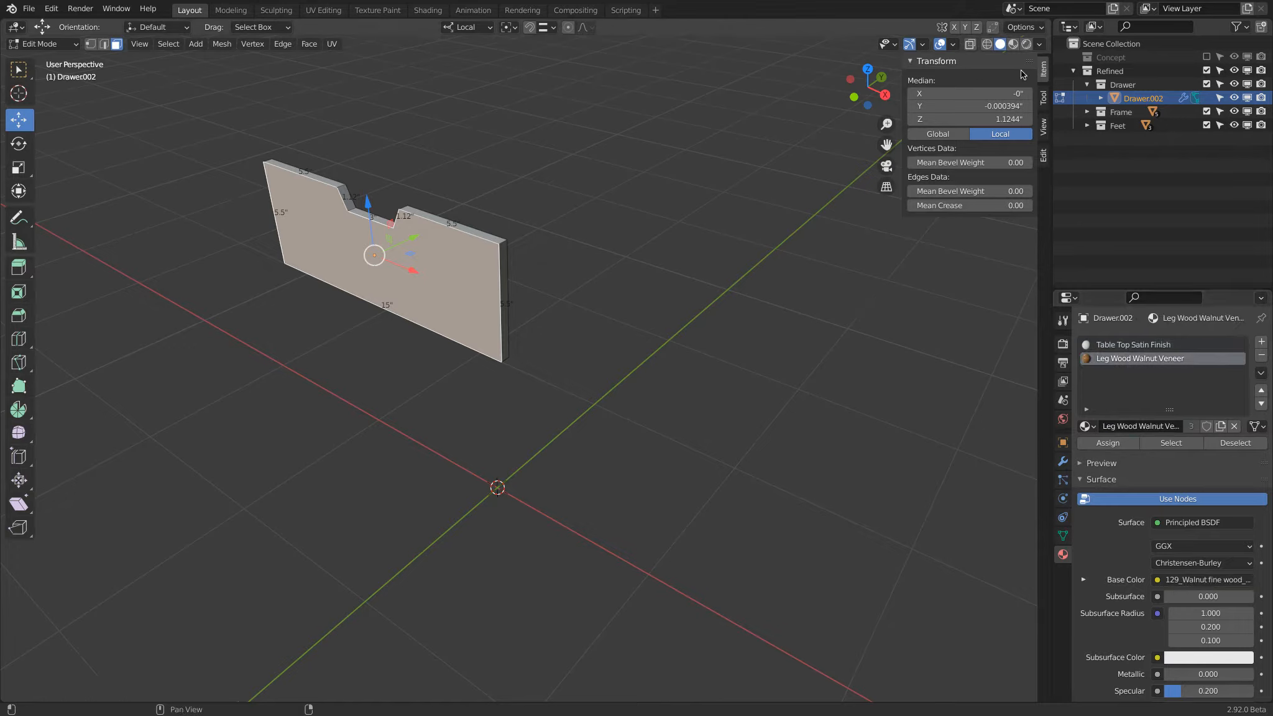
Split the 3D viewport vertically and turn the new area into a UV Editor
right_click(1049, 31)
key(Escape)
right_click(1054, 42)
click(970, 38)
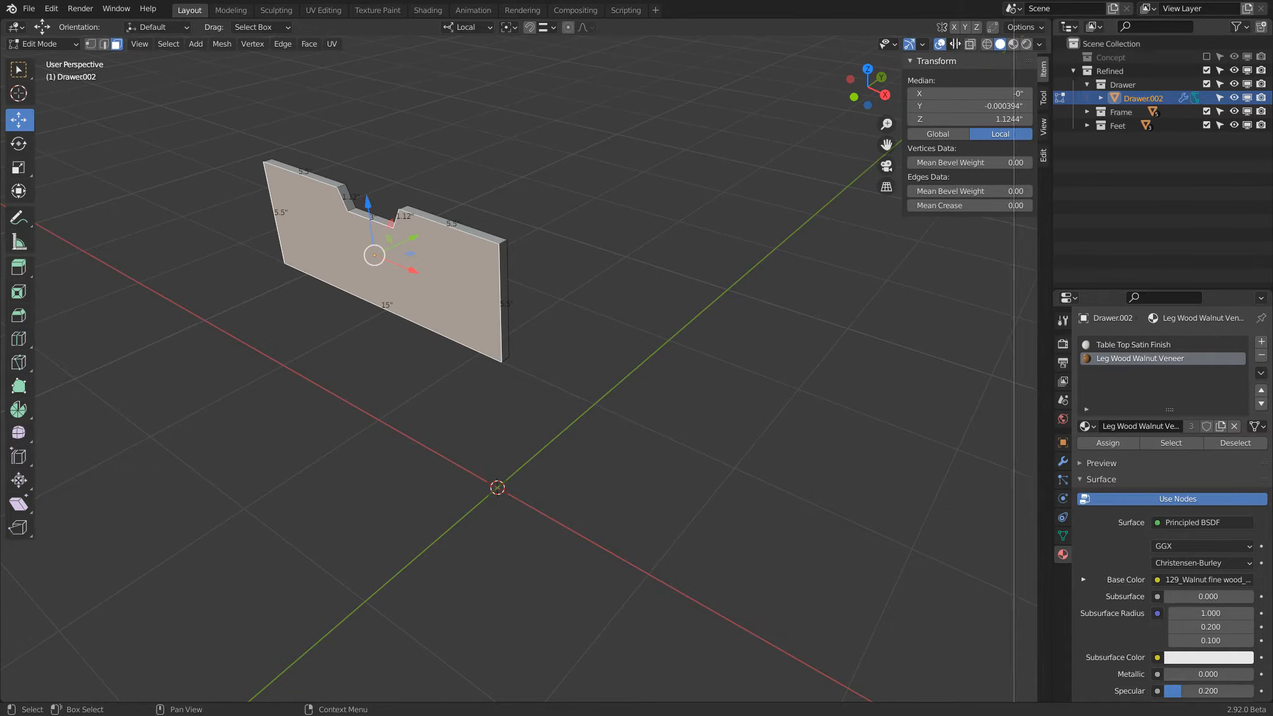
click(562, 42)
click(576, 27)
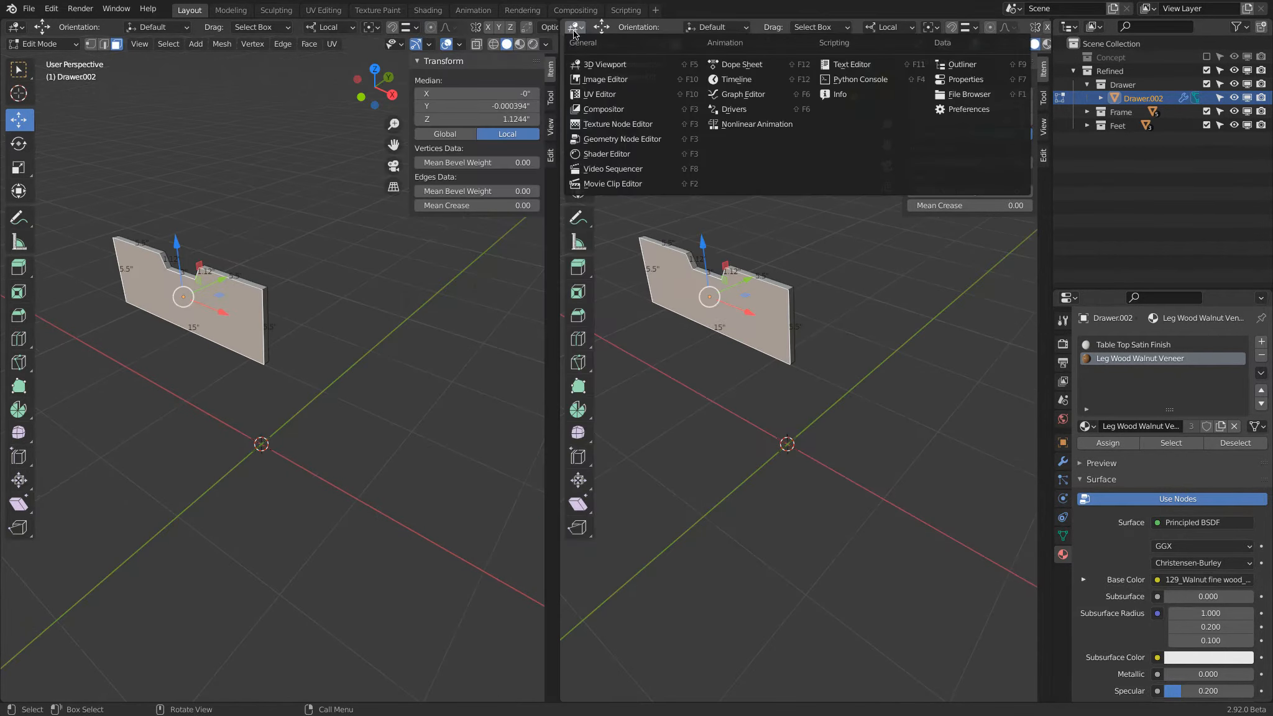
click(589, 101)
scroll(702, 282, down, 8)
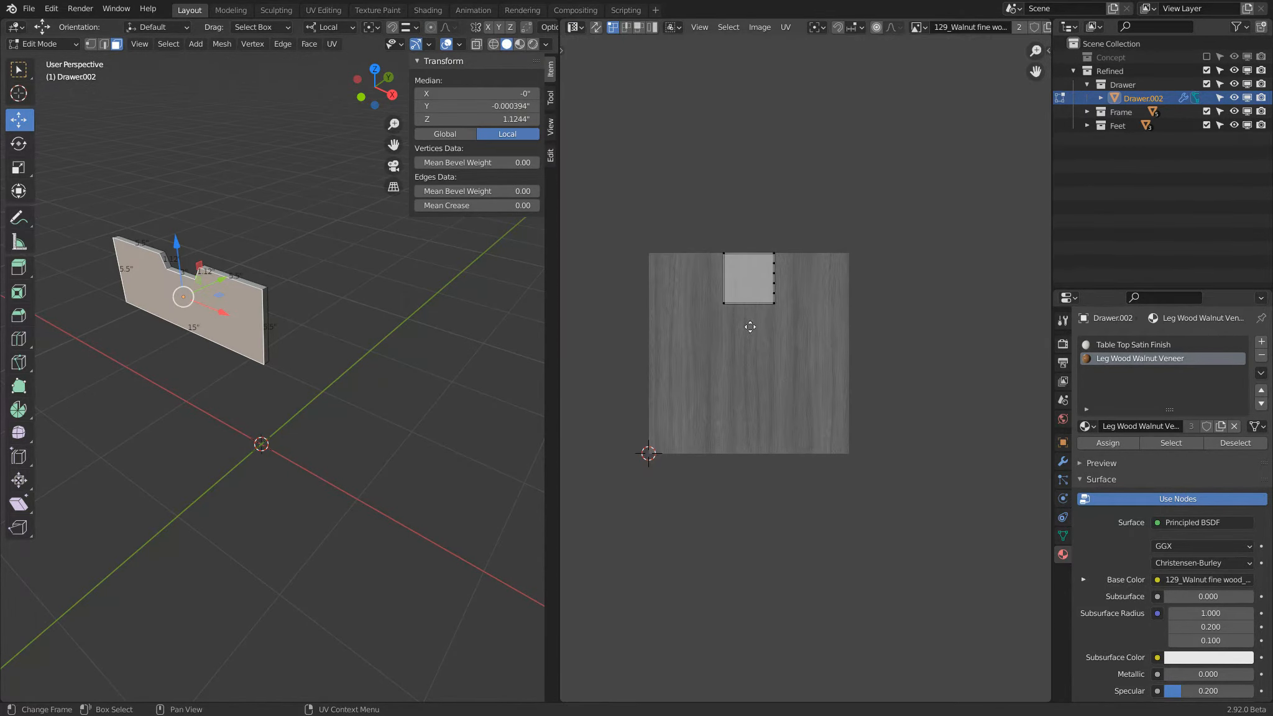
Unwrap the drawer front's selected front face onto the walnut texture
scroll(740, 317, up, 3)
middle_drag(96, 313, 127, 307)
shift+middle_drag(215, 273, 301, 309)
scroll(308, 311, up, 3)
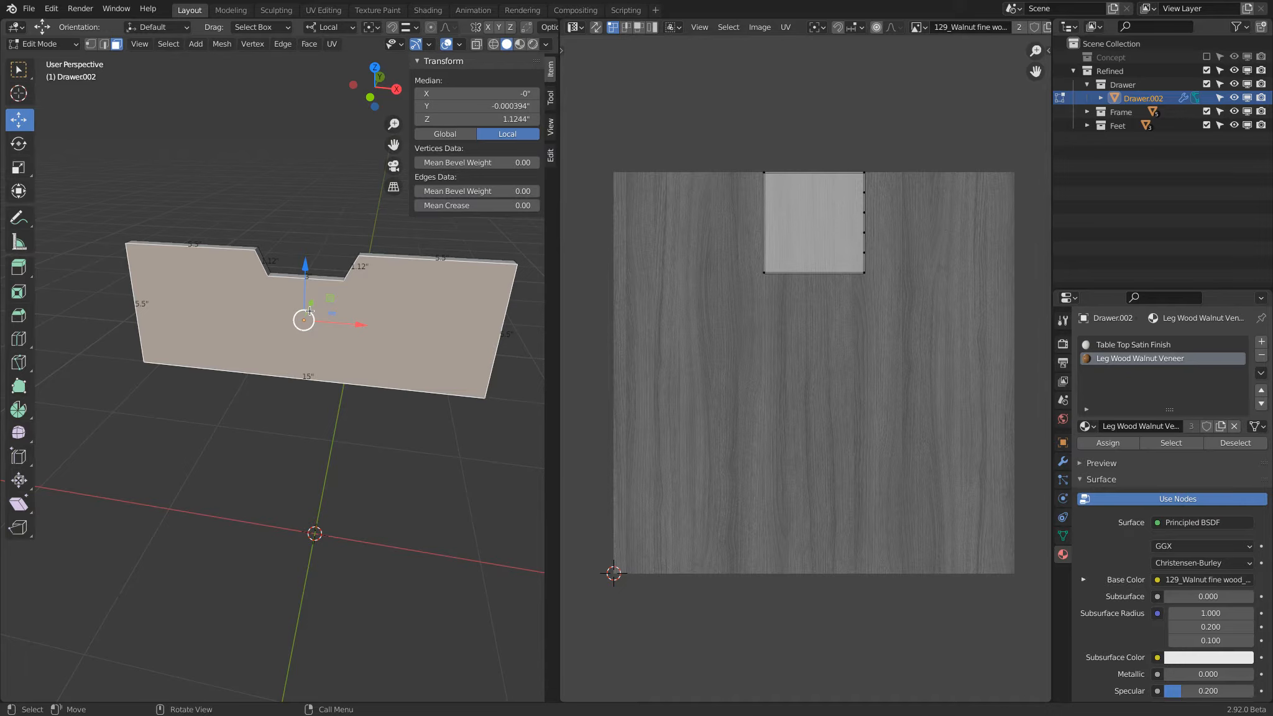
key(u)
click(305, 312)
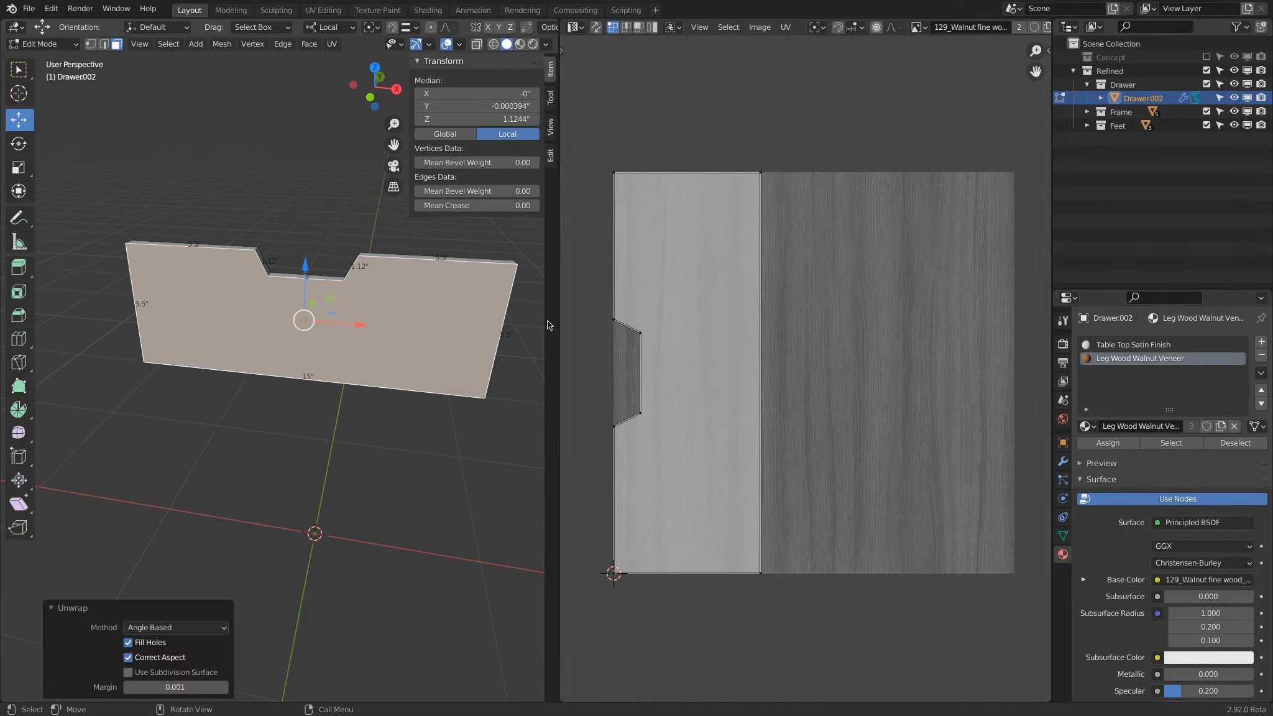
Switch to material preview shading, leave Edit Mode and view the drawer front from behind
click(519, 45)
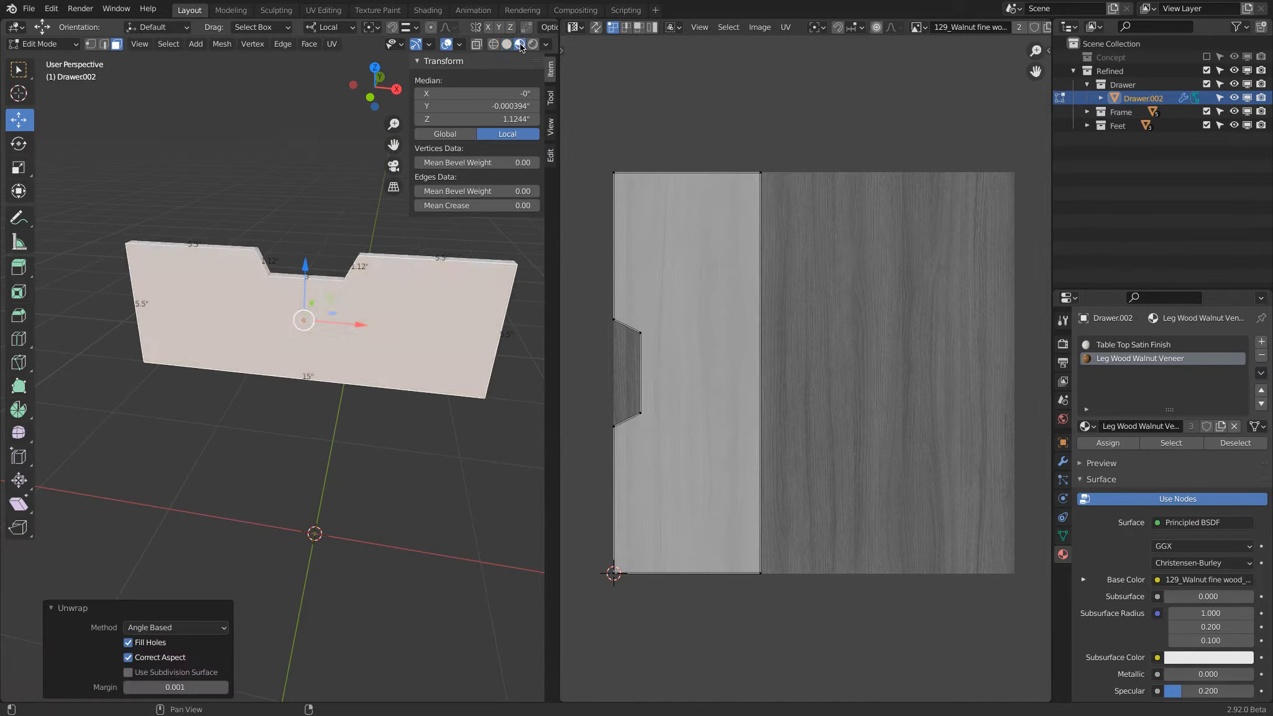
middle_drag(379, 356, 280, 398)
key(Tab)
middle_drag(293, 301, 274, 322)
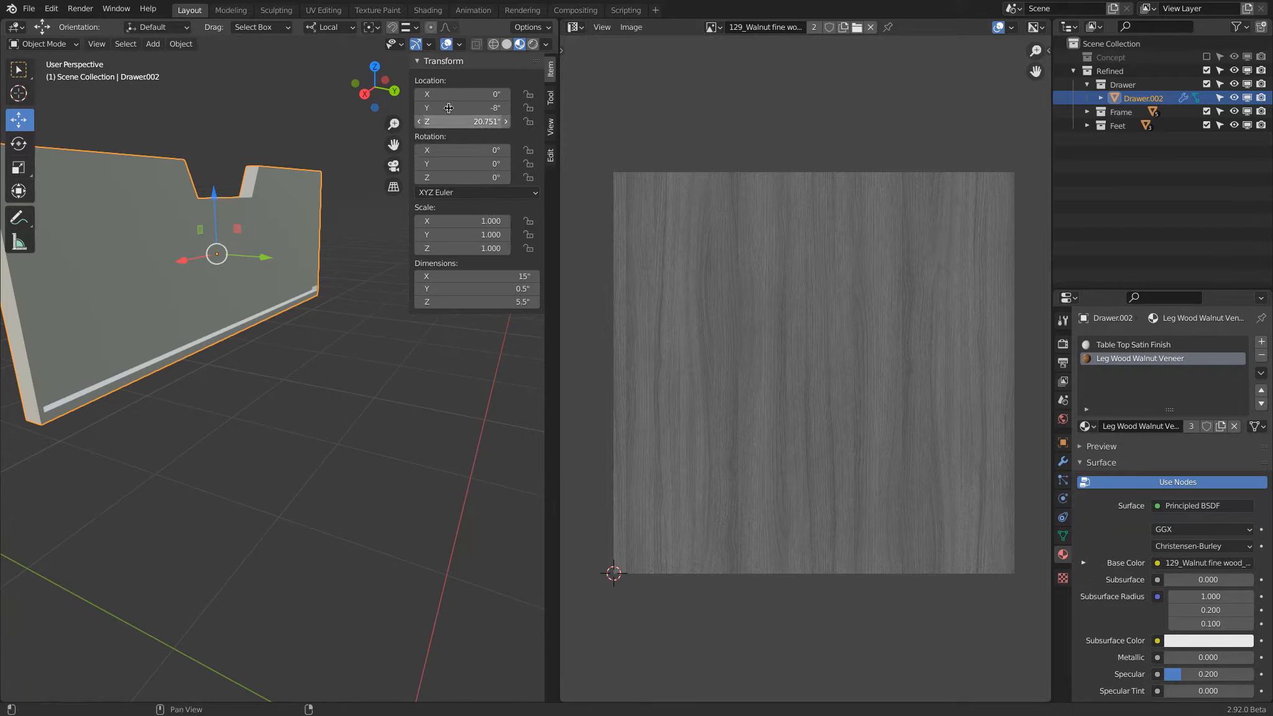
Enable Cavity in the solid shading options, then return to material preview facing the drawer's front
click(545, 43)
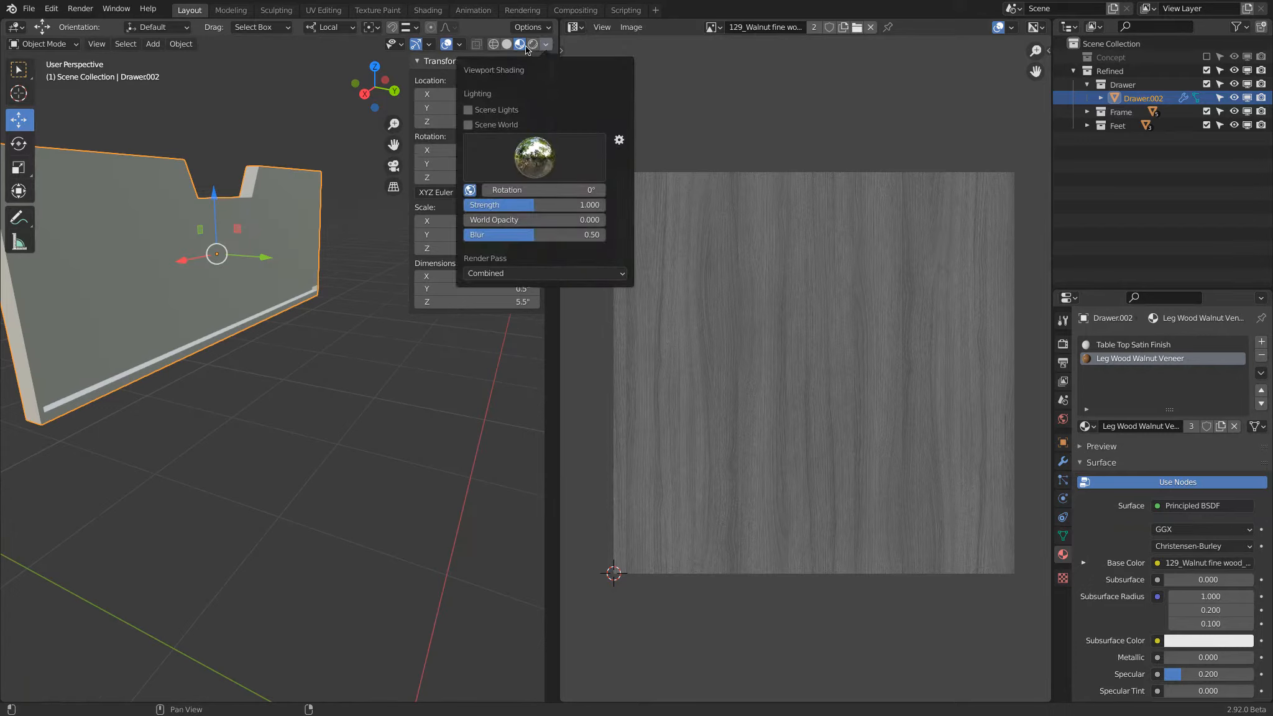
click(460, 45)
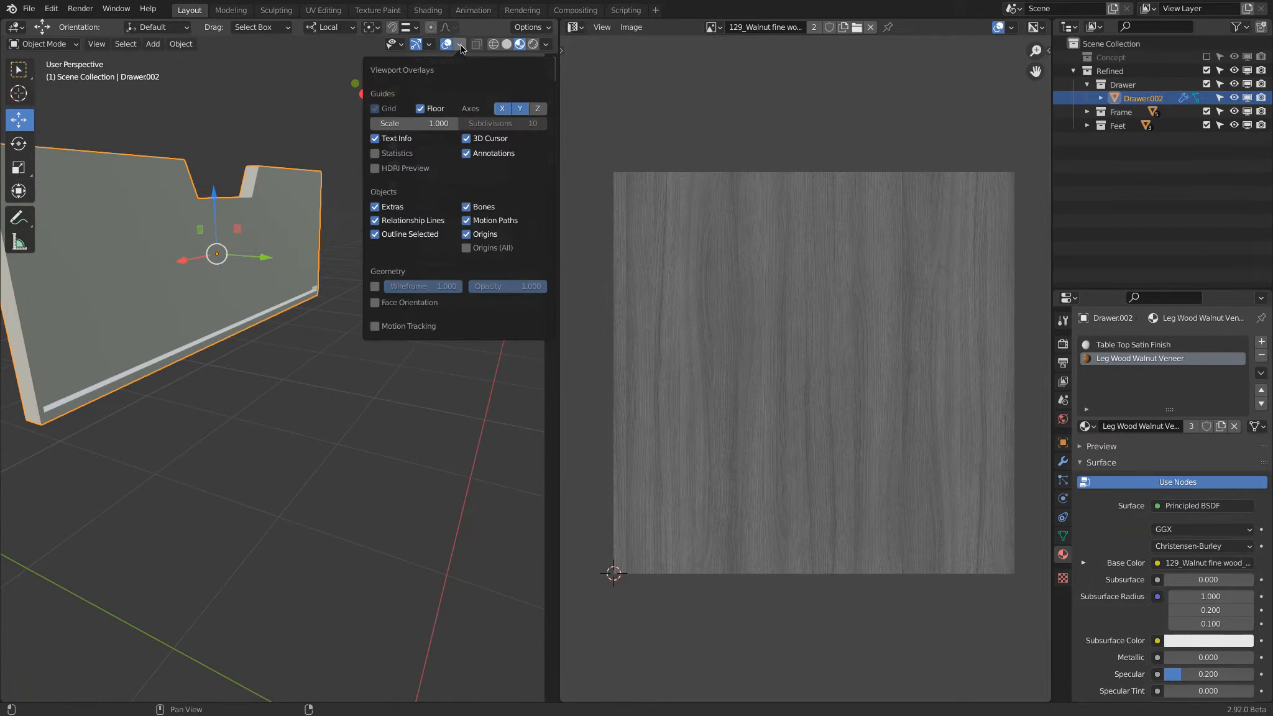
mouse_move(543, 46)
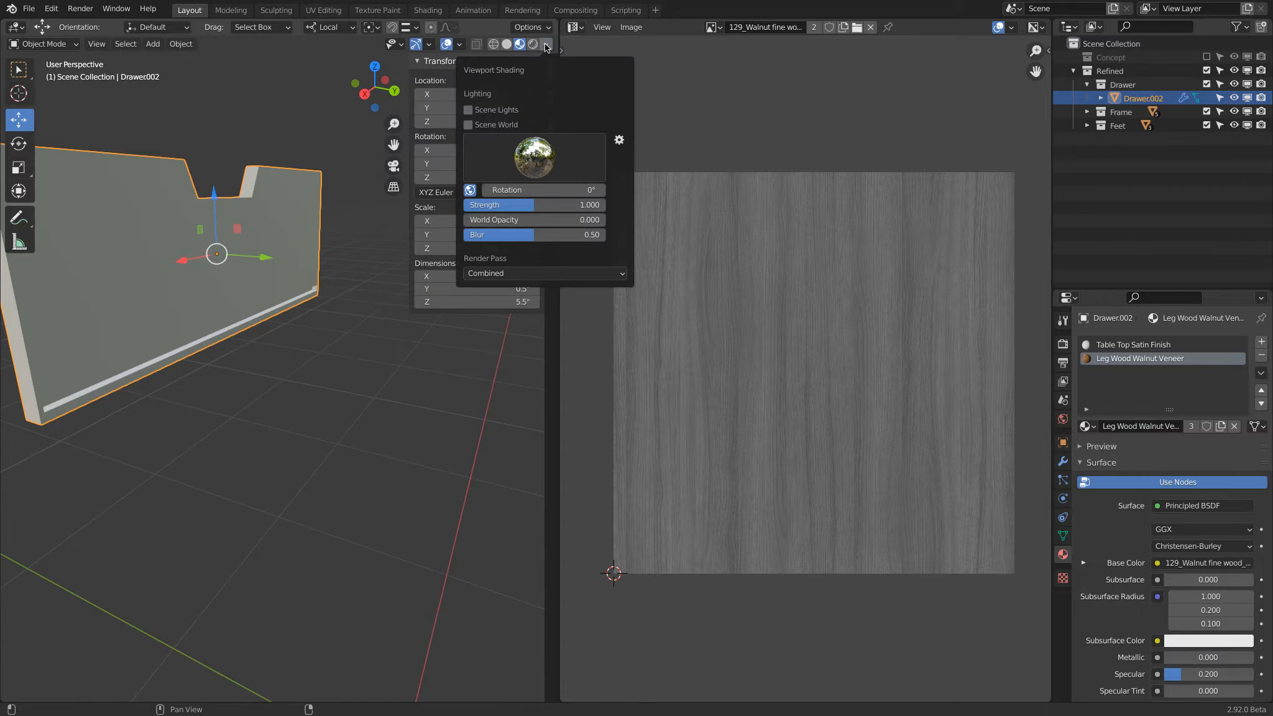
click(507, 44)
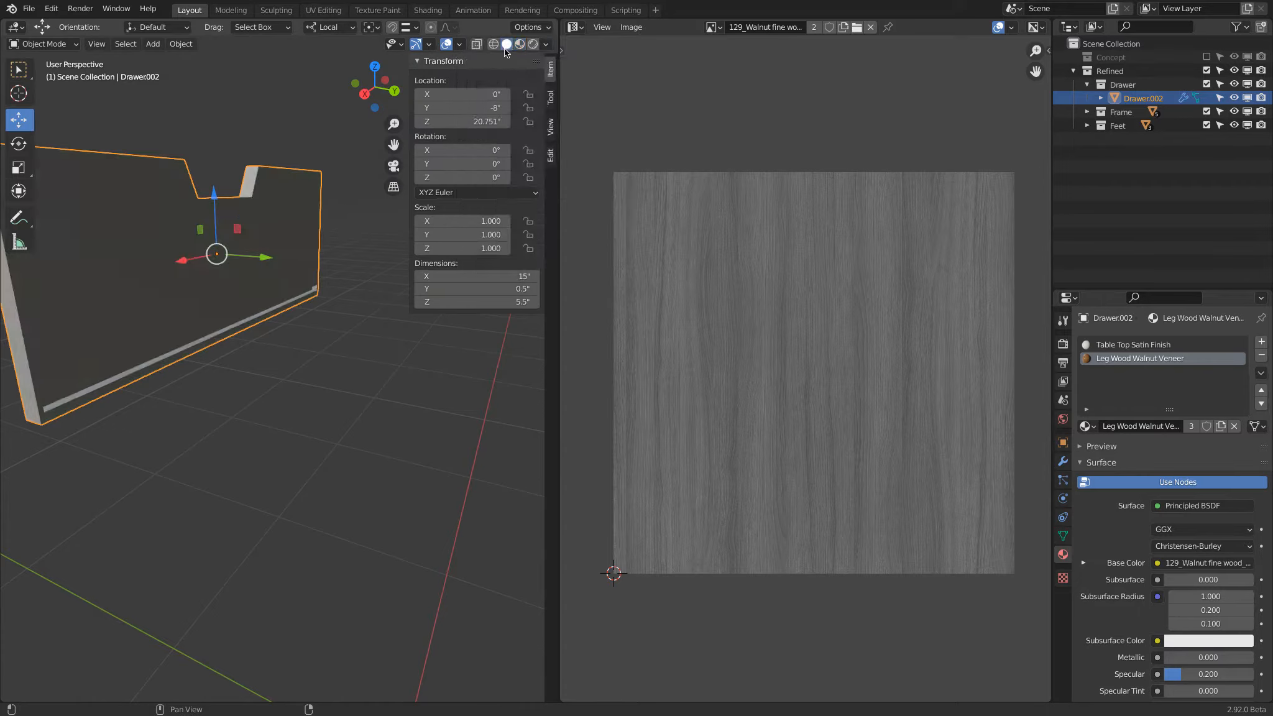
click(546, 46)
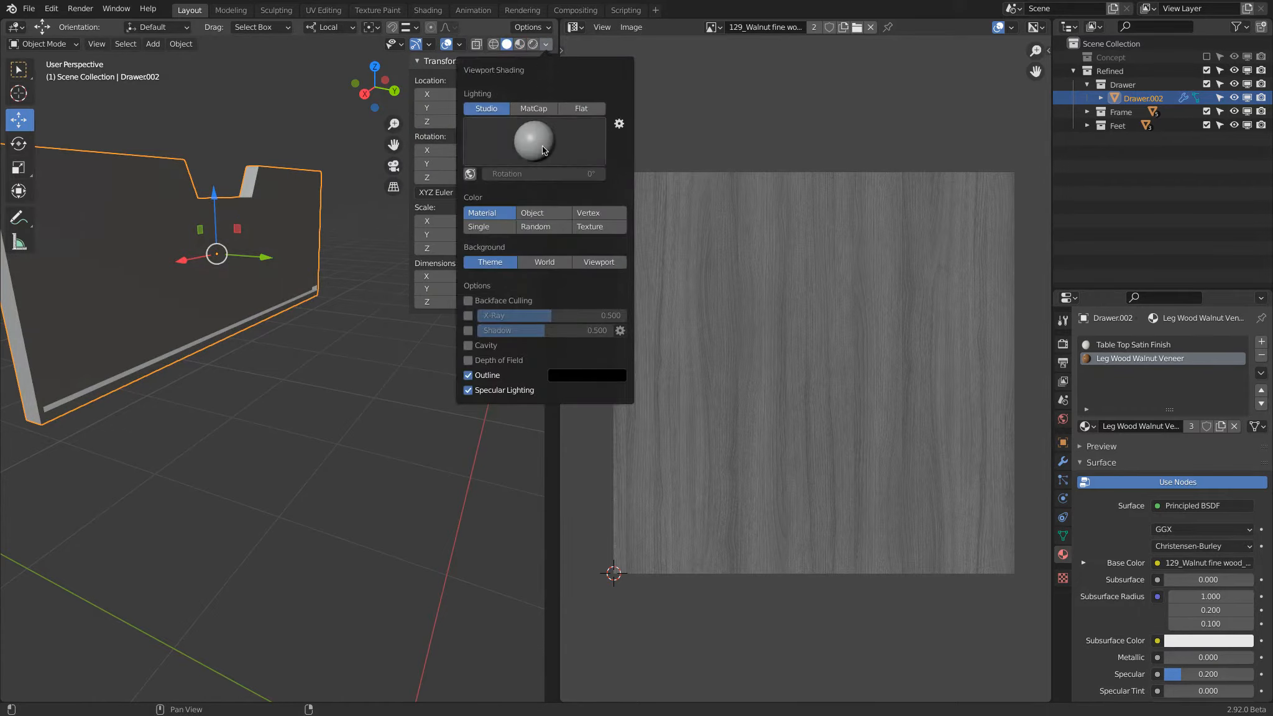
mouse_move(404, 320)
middle_down()
mouse_move(350, 320)
mouse_move(524, 62)
middle_up()
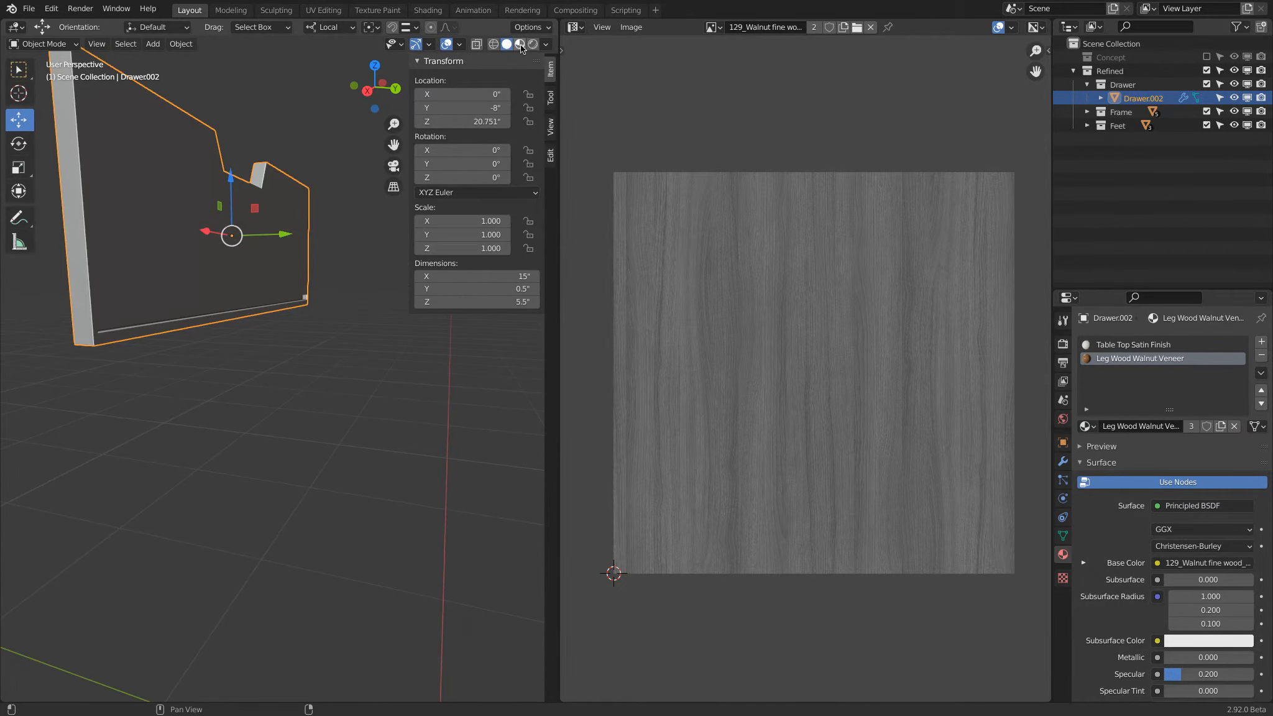
mouse_move(248, 348)
middle_down()
mouse_move(302, 394)
mouse_move(360, 366)
middle_up()
click(519, 43)
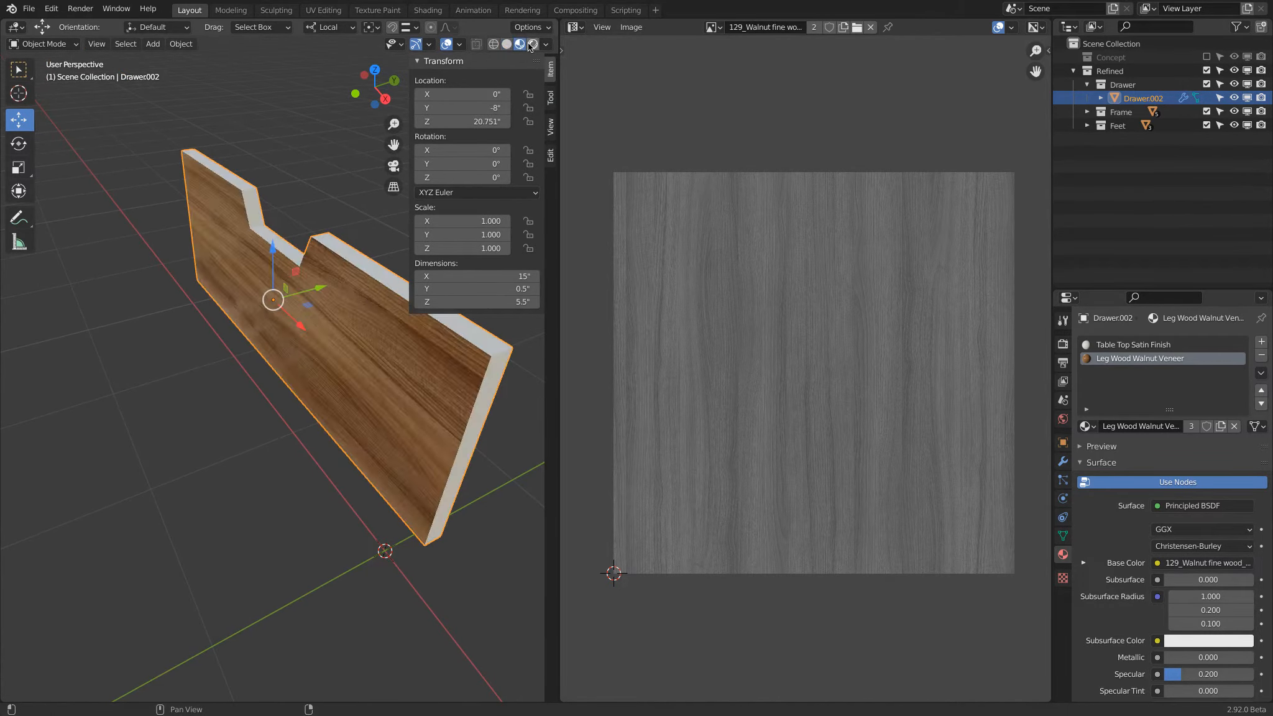
Compare the drawer front in solid shading with Cavity off and on, then return to material preview
click(507, 45)
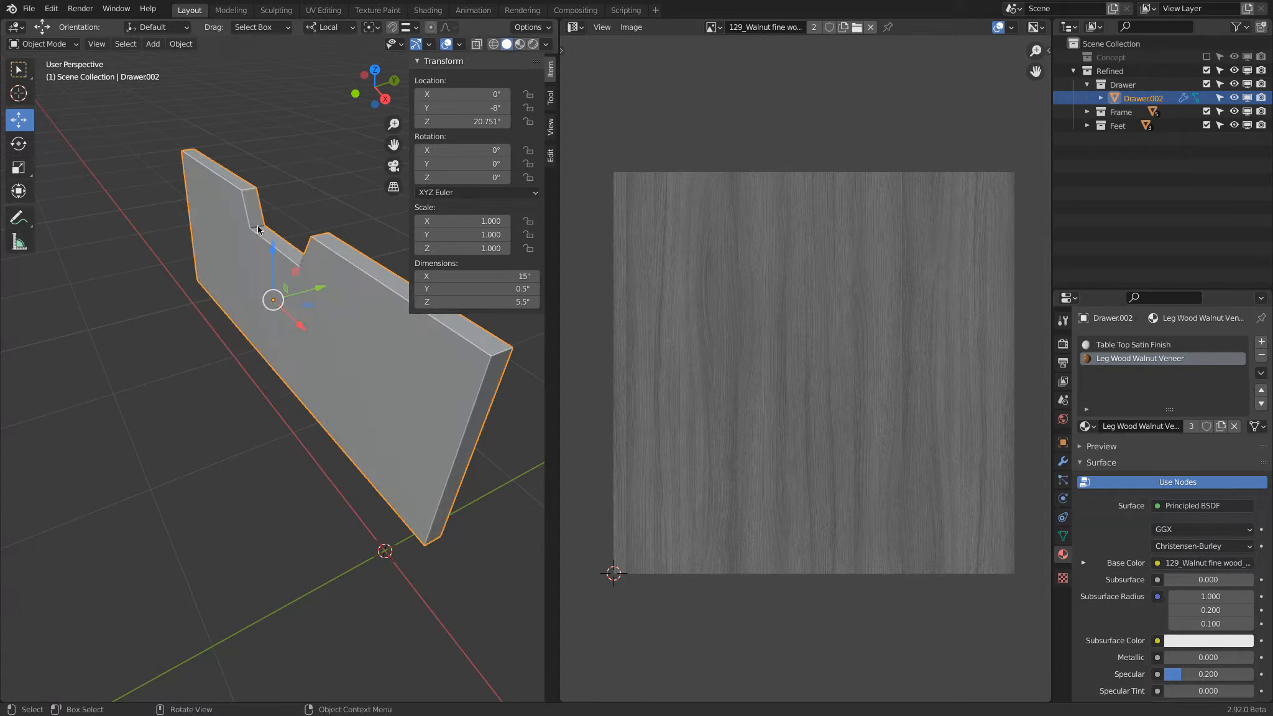
click(547, 44)
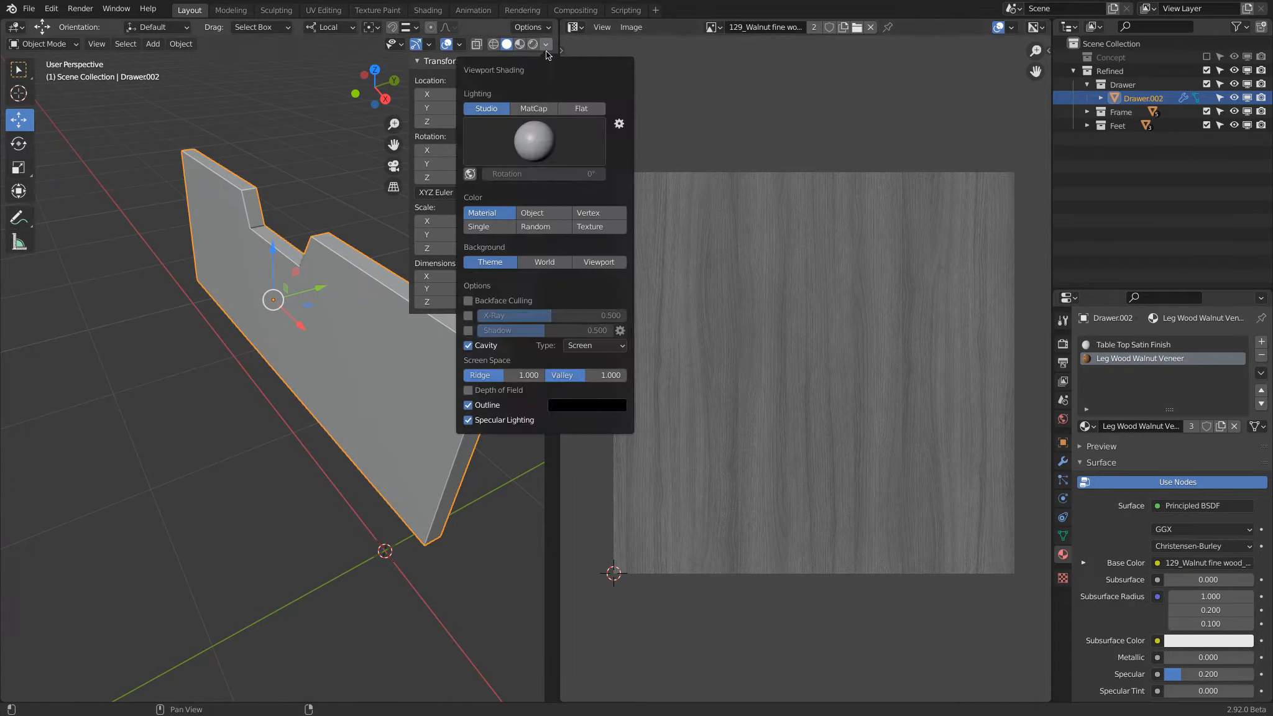
click(469, 346)
click(468, 346)
mouse_move(398, 404)
middle_down()
mouse_move(313, 467)
mouse_move(279, 410)
mouse_move(242, 438)
mouse_move(239, 398)
mouse_move(242, 426)
mouse_move(265, 429)
mouse_move(252, 419)
mouse_move(350, 396)
mouse_move(328, 387)
mouse_move(292, 397)
middle_up()
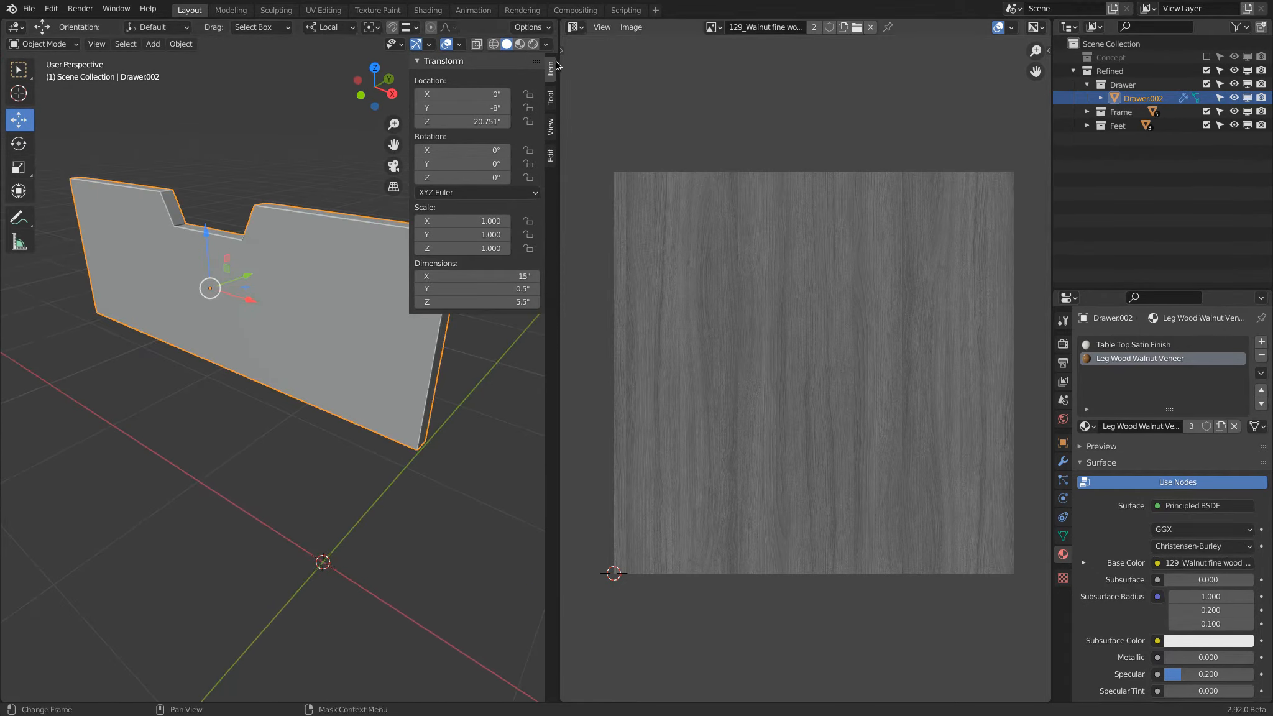
click(519, 43)
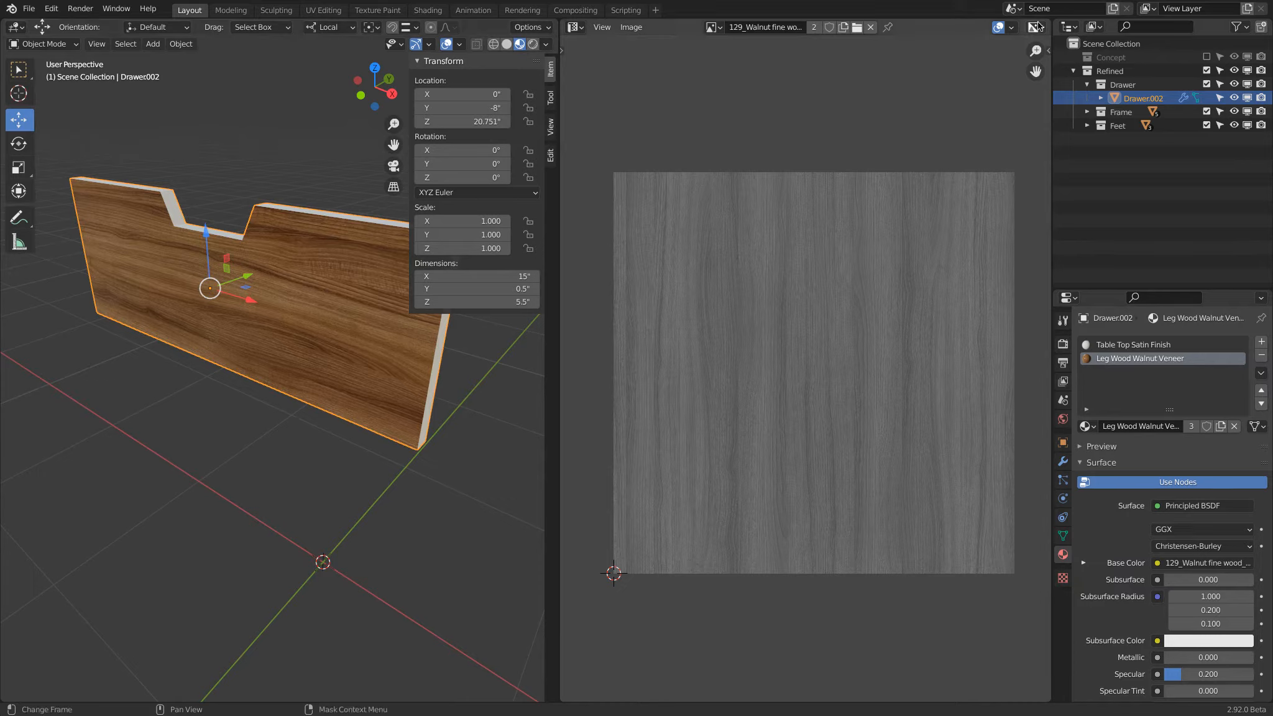
Split the texture area horizontally and turn the lower part into a Shader Editor showing the walnut veneer nodes
right_click(680, 19)
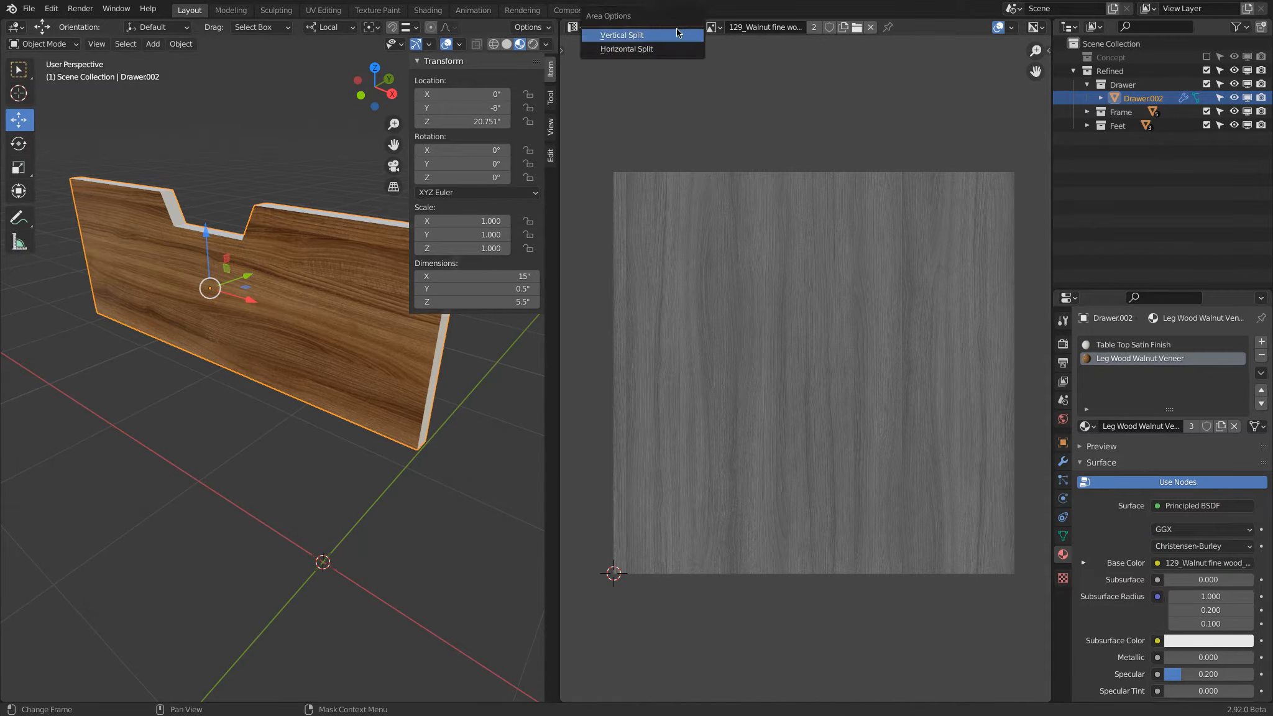
click(627, 48)
click(613, 381)
click(575, 378)
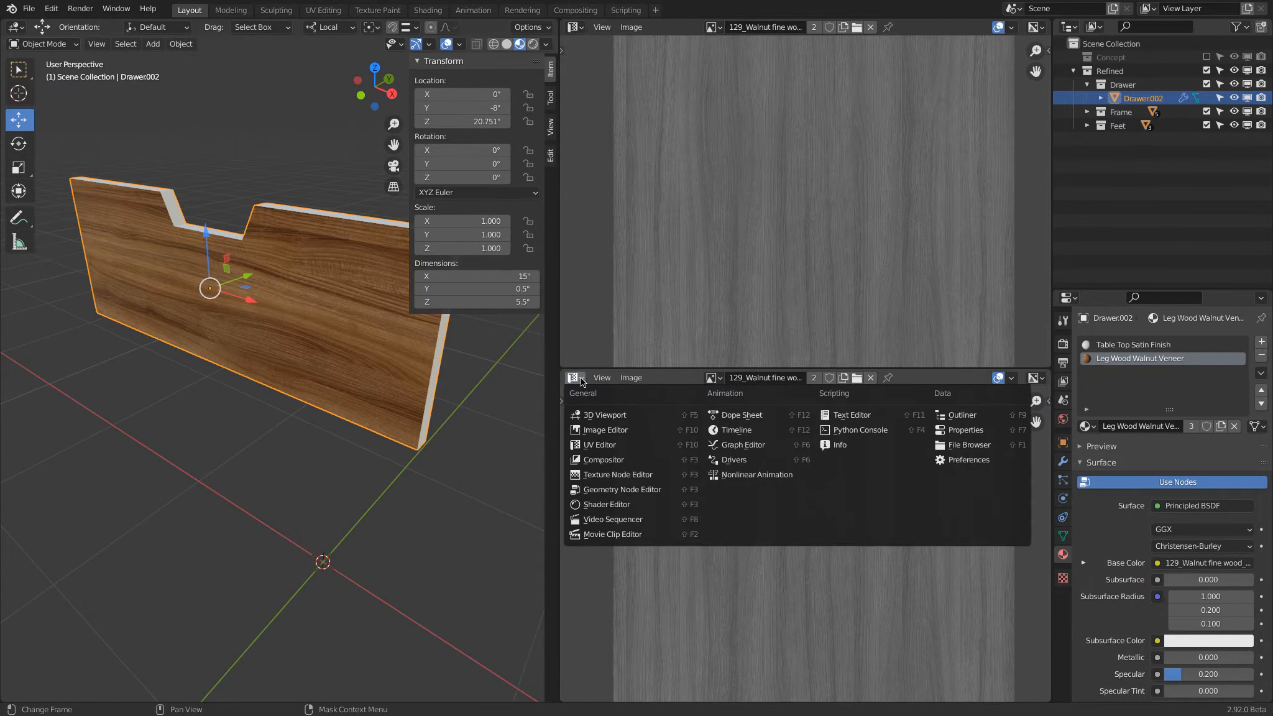
click(658, 503)
middle_drag(673, 515, 735, 445)
scroll(724, 440, down, 1)
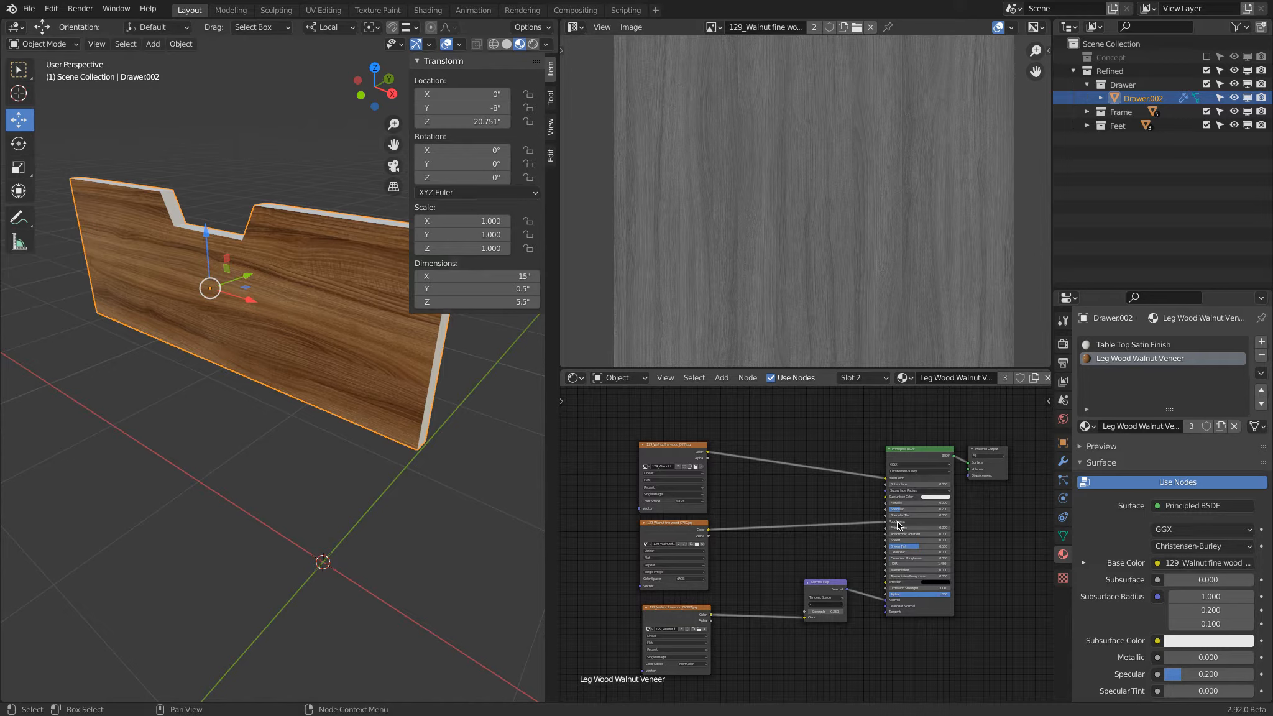
Start appending data and open PC Table Chair 2.blend from the PC Table Chair folder inside Winter
middle_drag(360, 404, 327, 357)
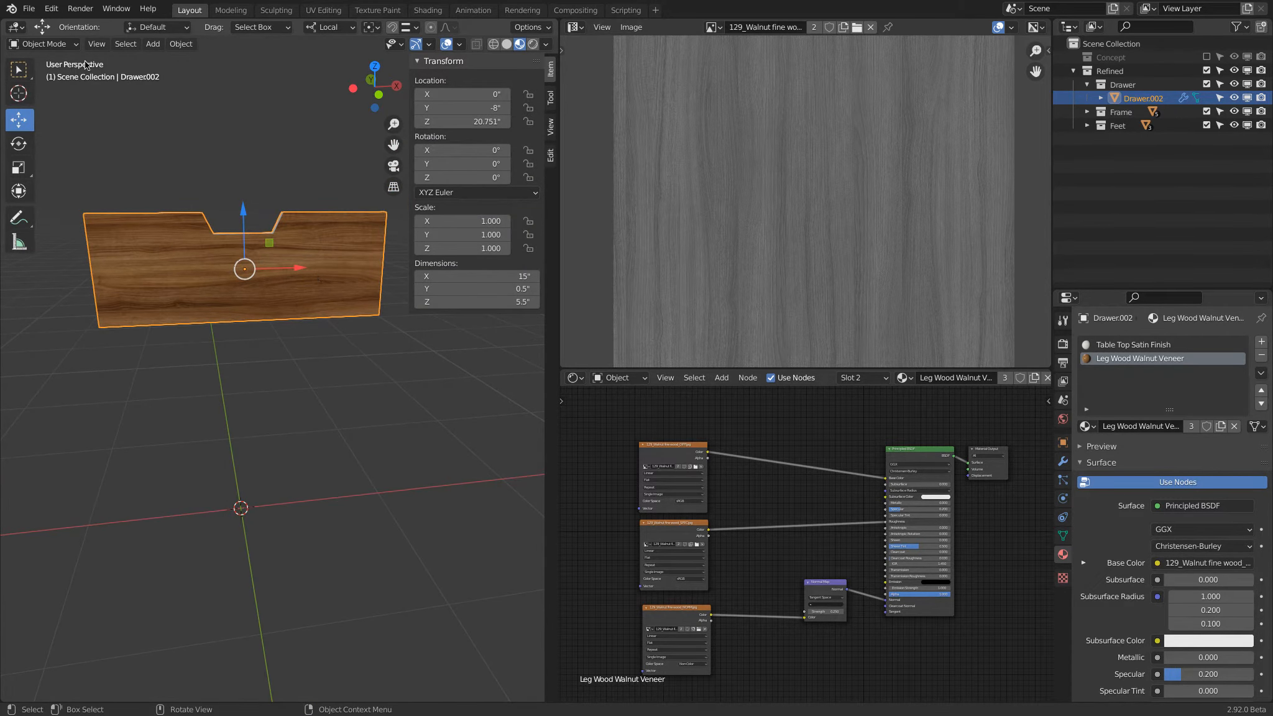
click(34, 12)
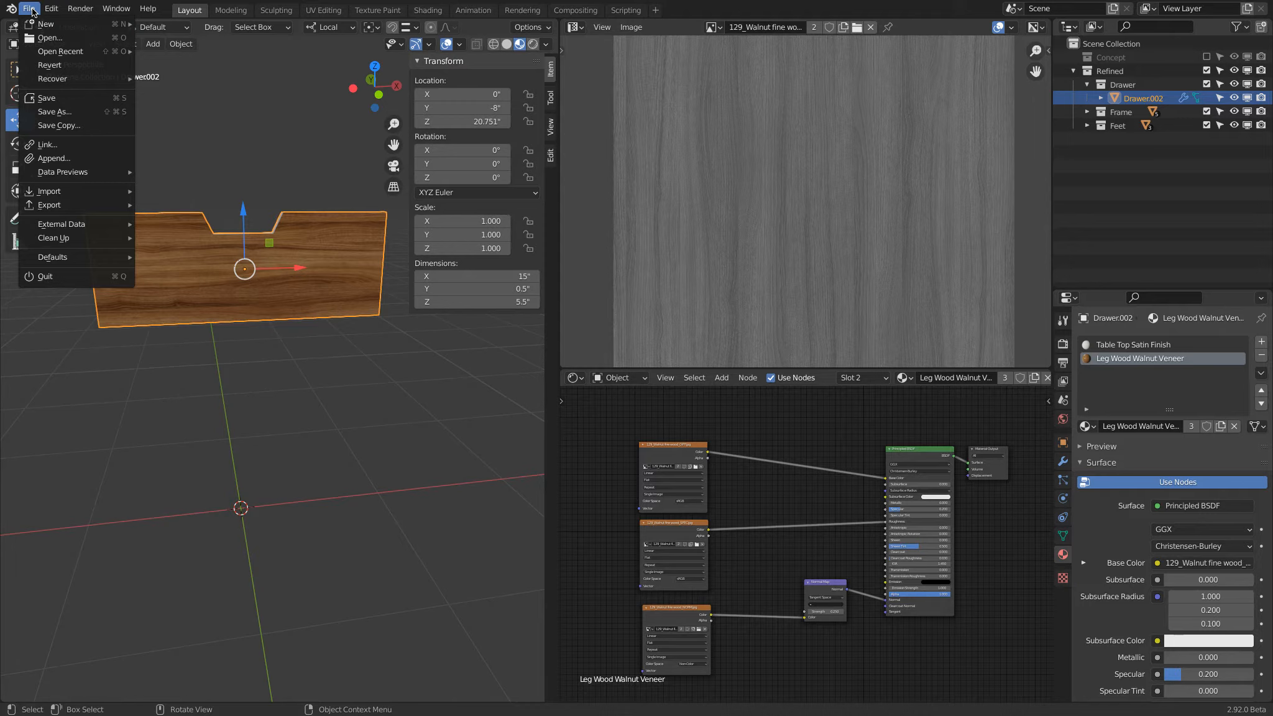
click(59, 160)
click(341, 301)
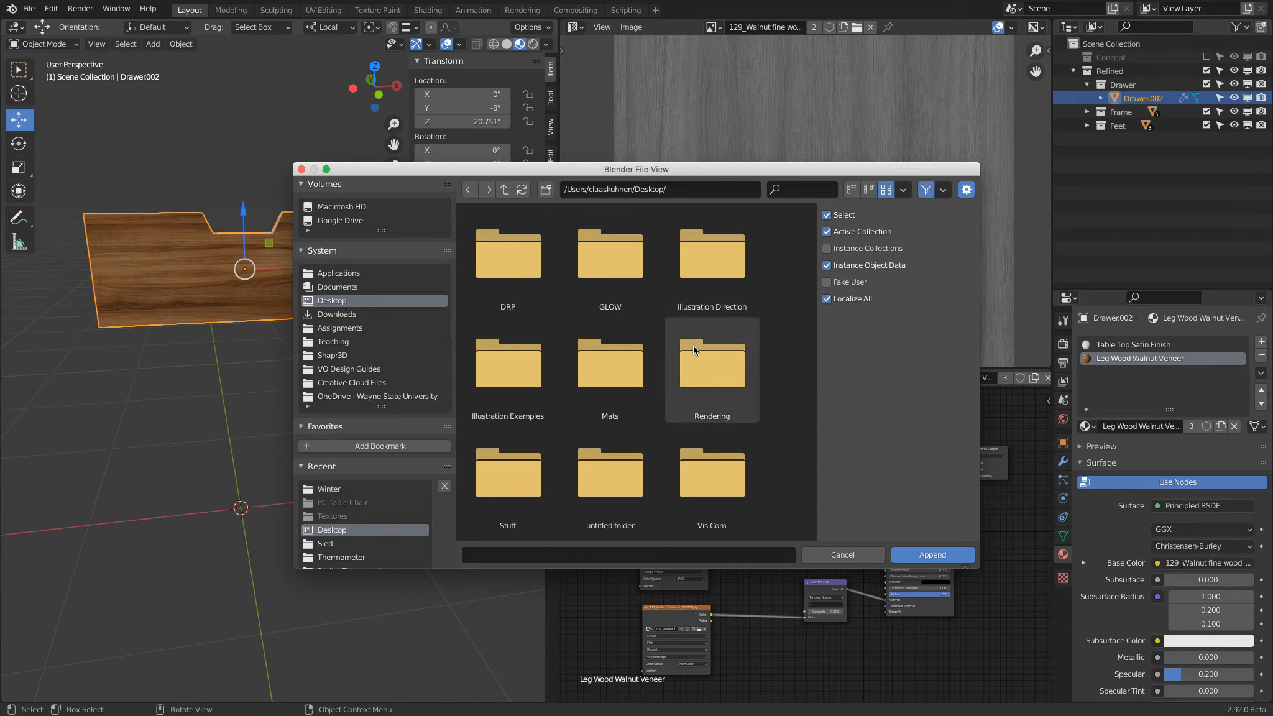
click(346, 489)
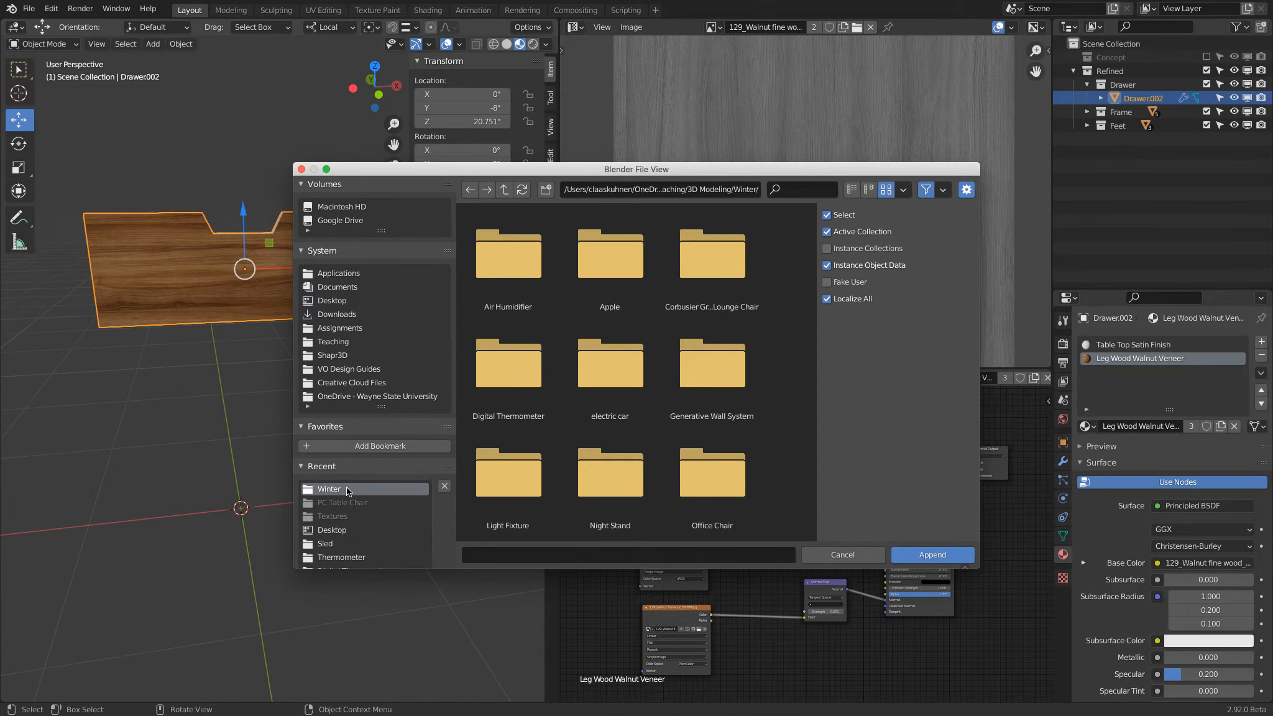
scroll(697, 393, down, 5)
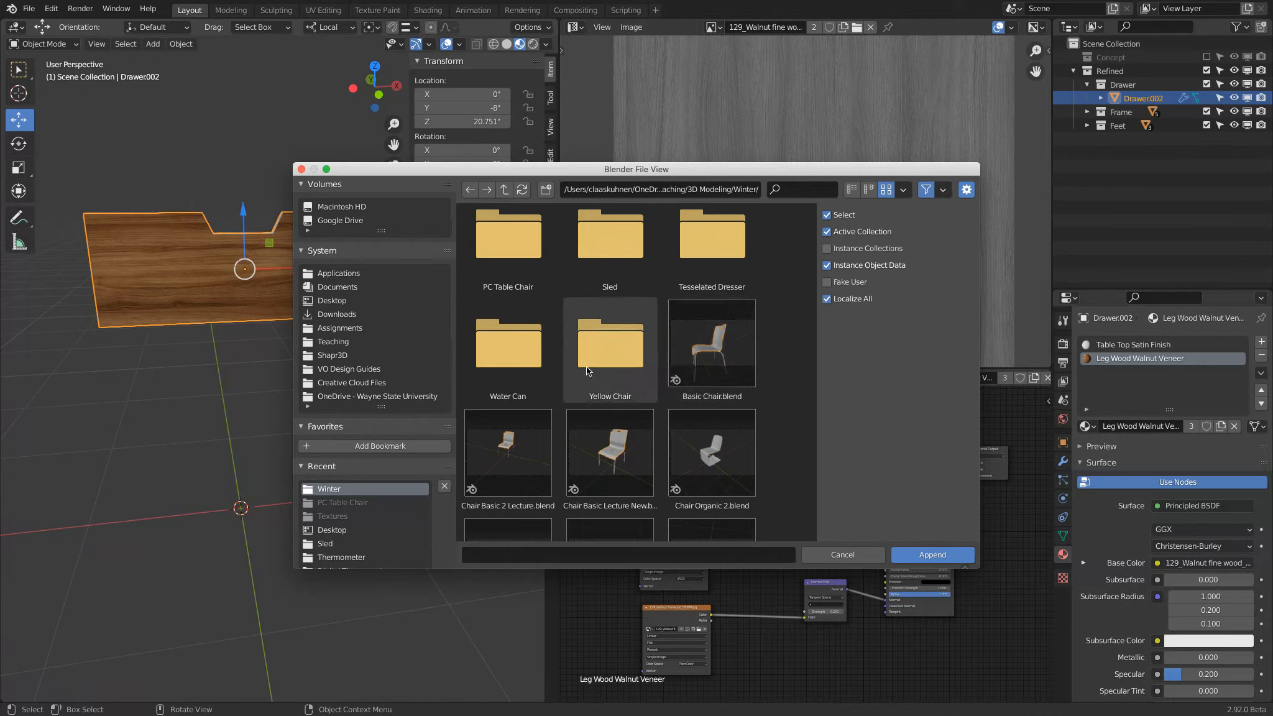
double_click(523, 263)
click(737, 262)
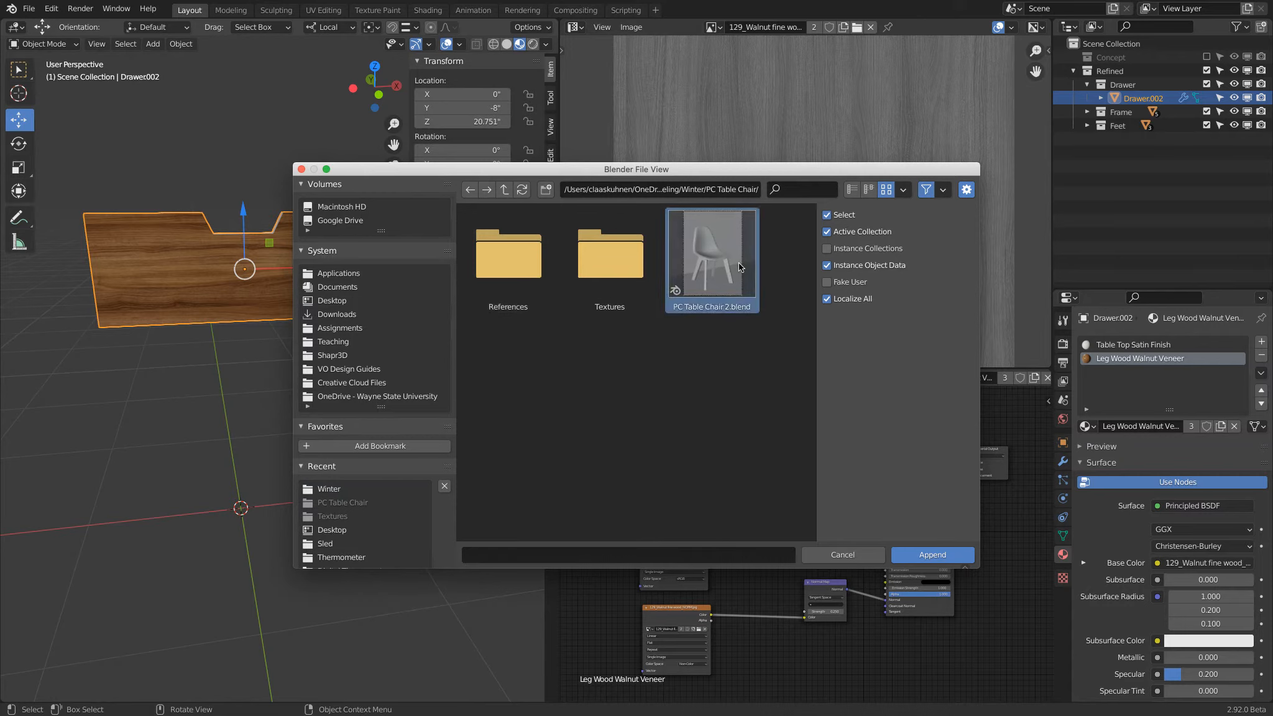
click(924, 555)
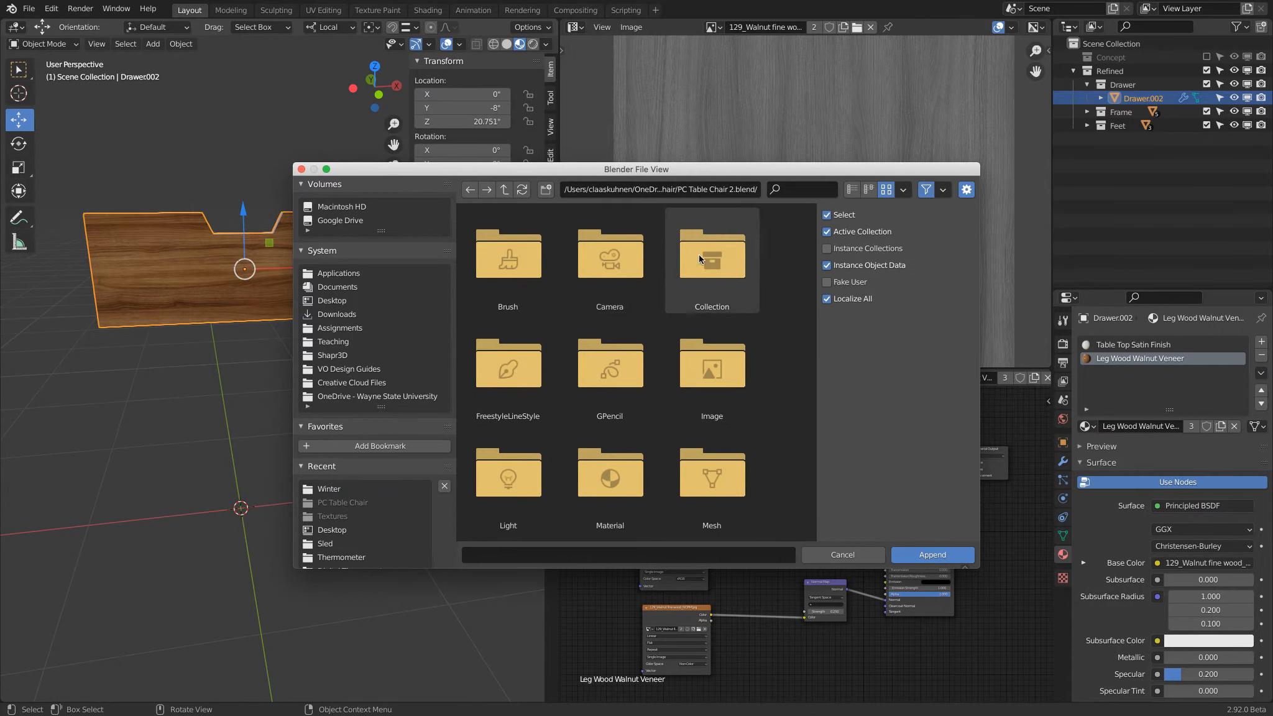
Append the Seat Leg Front object from the chair file's Object category
scroll(683, 355, down, 4)
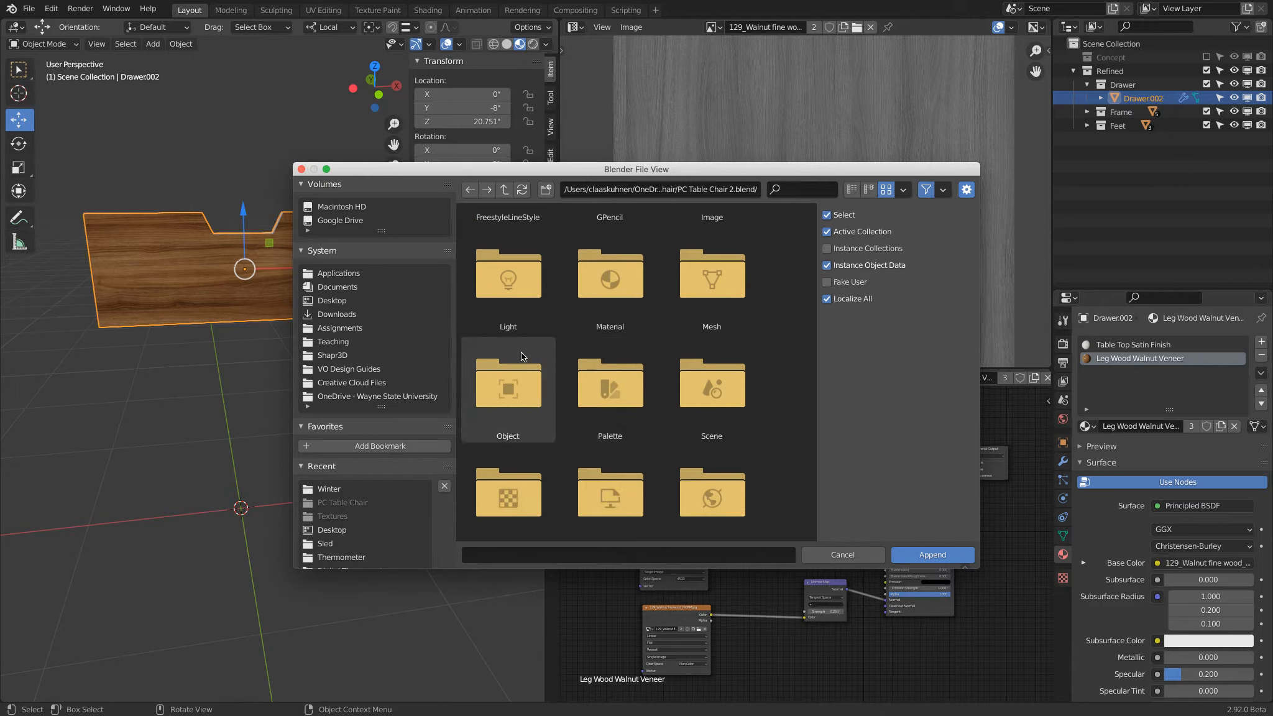
double_click(528, 389)
scroll(601, 309, down, 4)
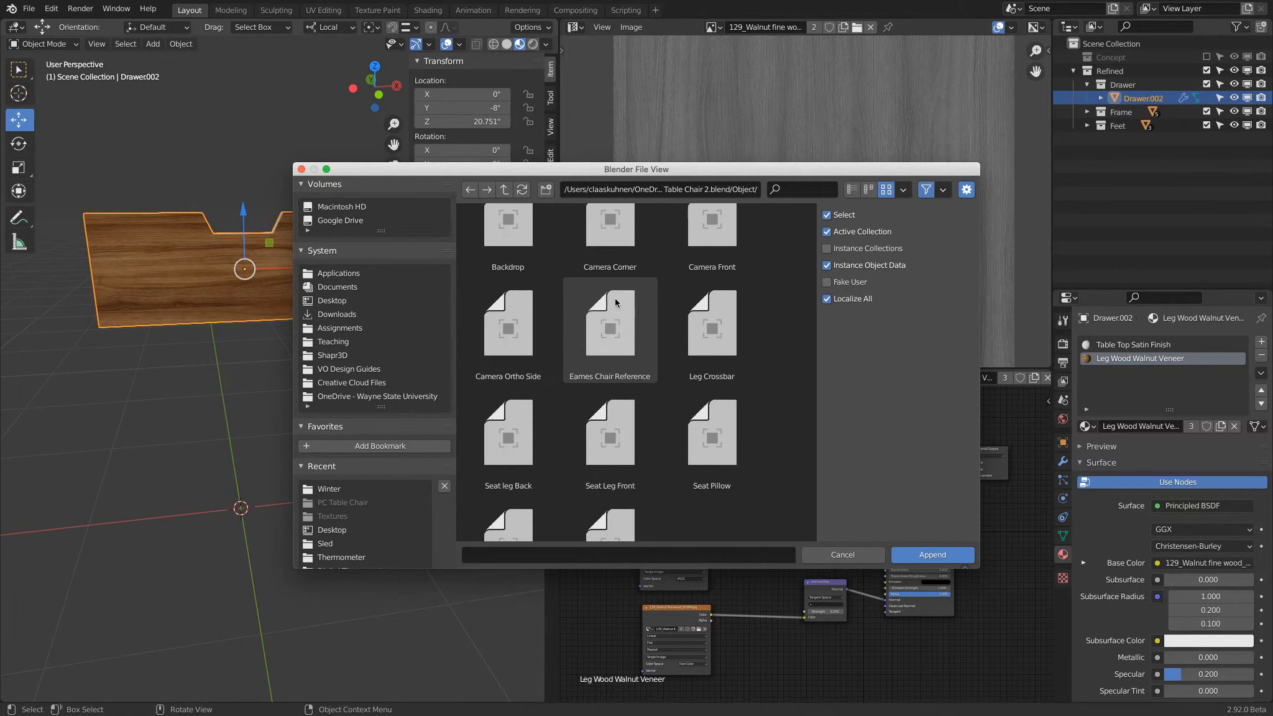
click(606, 355)
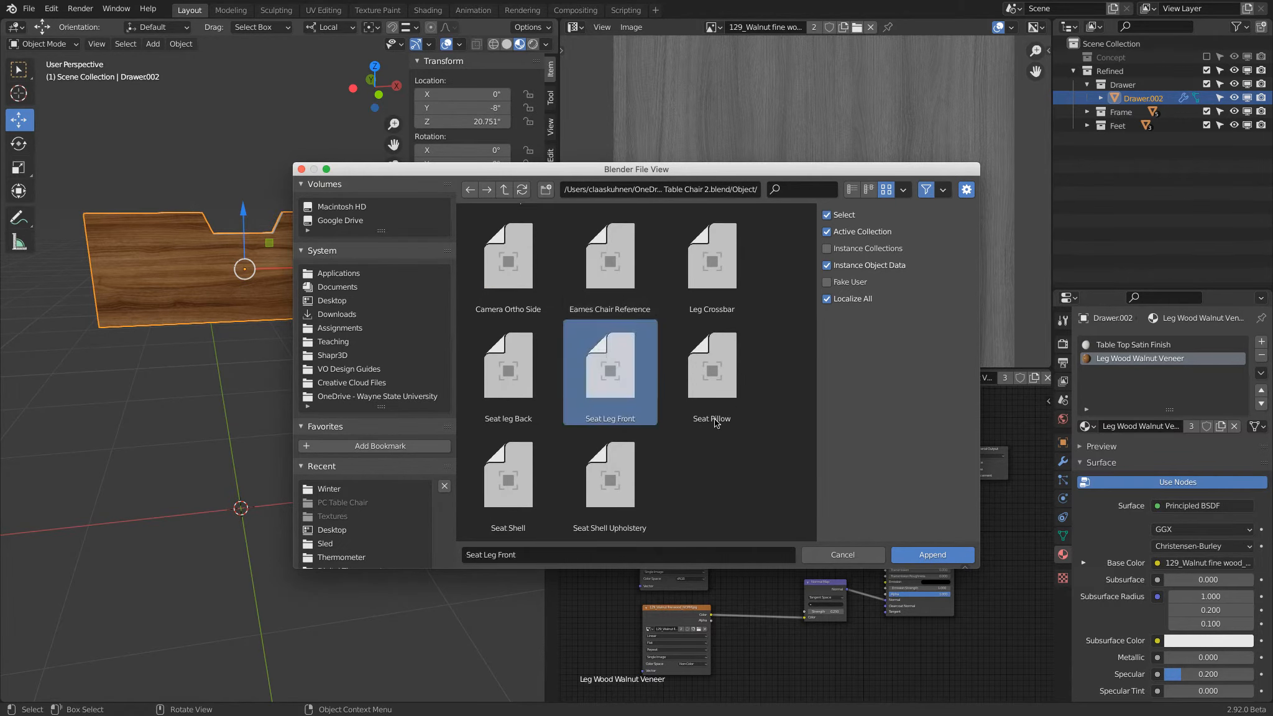
click(934, 554)
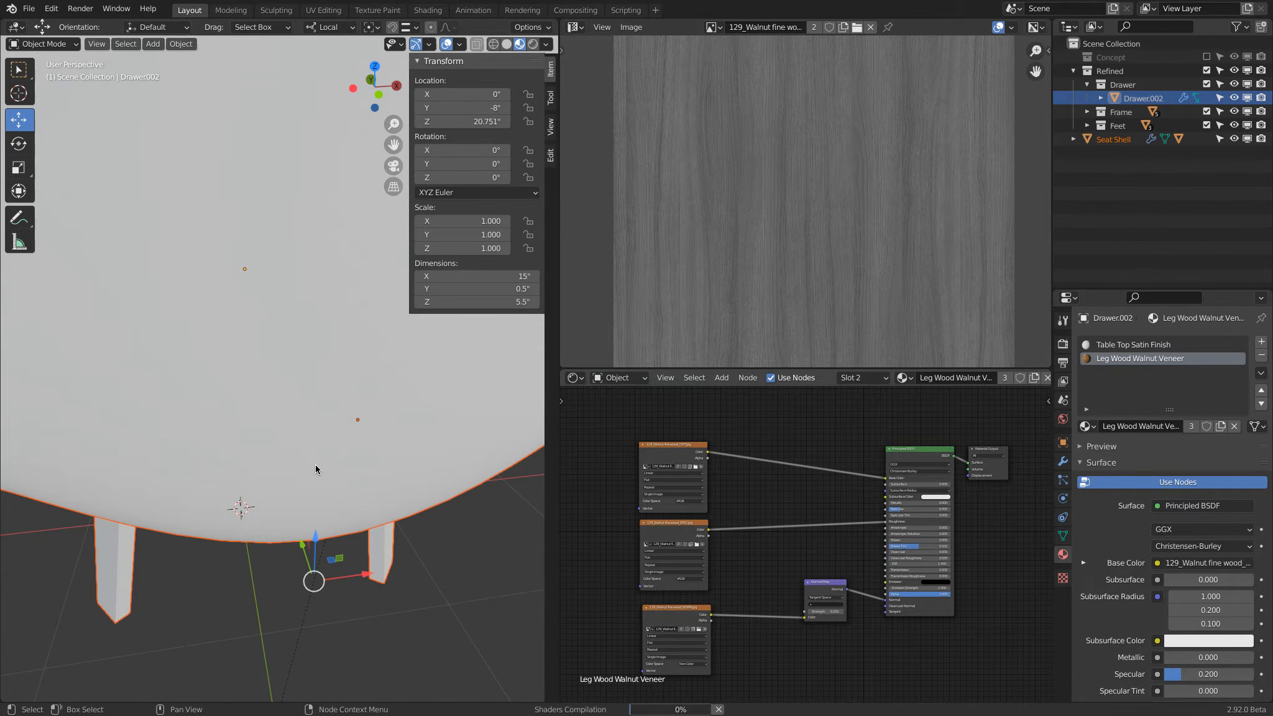
Compare the wood grain on the appended chair's front legs with the grain on the drawer front
scroll(315, 464, down, 5)
middle_drag(315, 464, 317, 401)
click(394, 377)
click(290, 427)
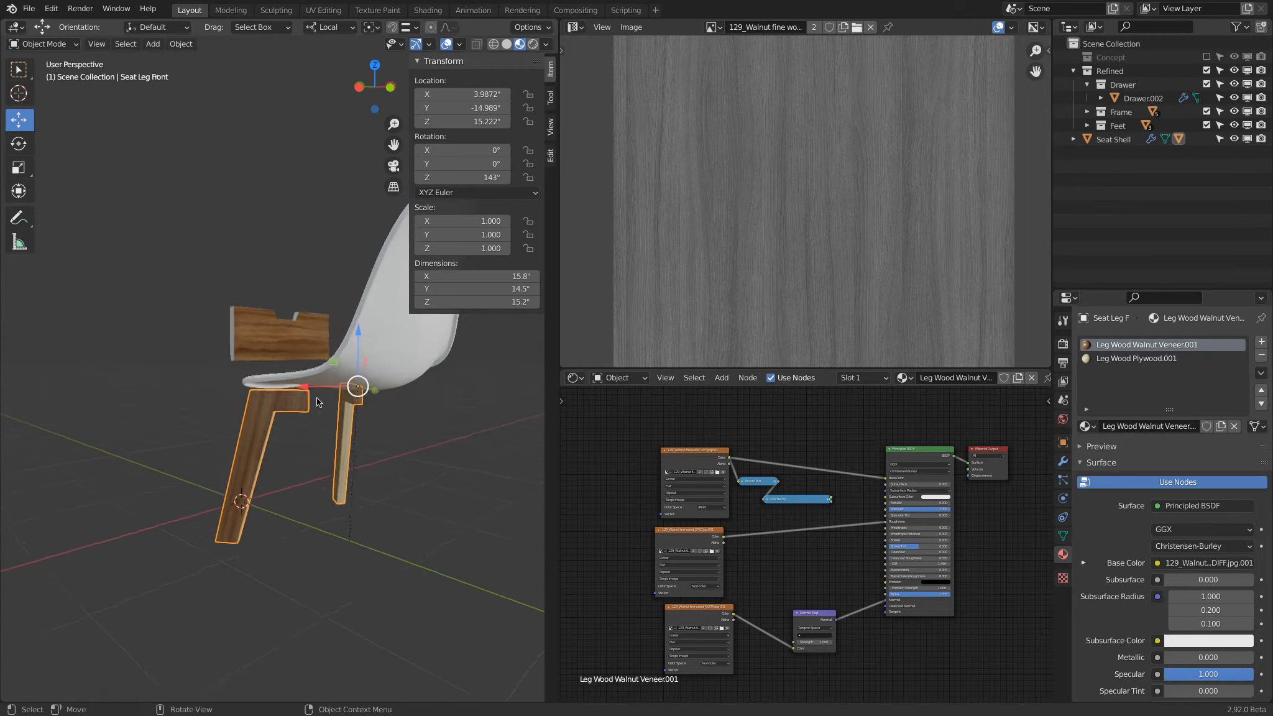
scroll(273, 414, up, 3)
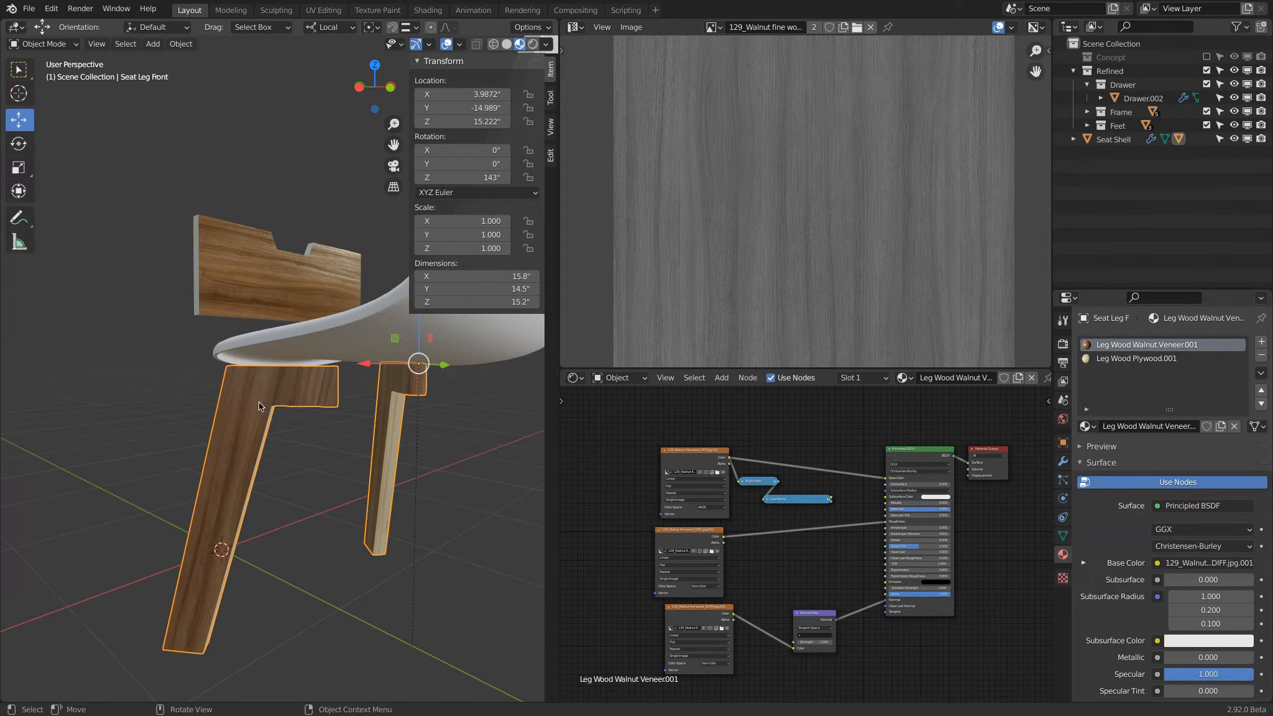
mouse_move(240, 435)
middle_down()
mouse_move(249, 487)
mouse_move(251, 438)
middle_up()
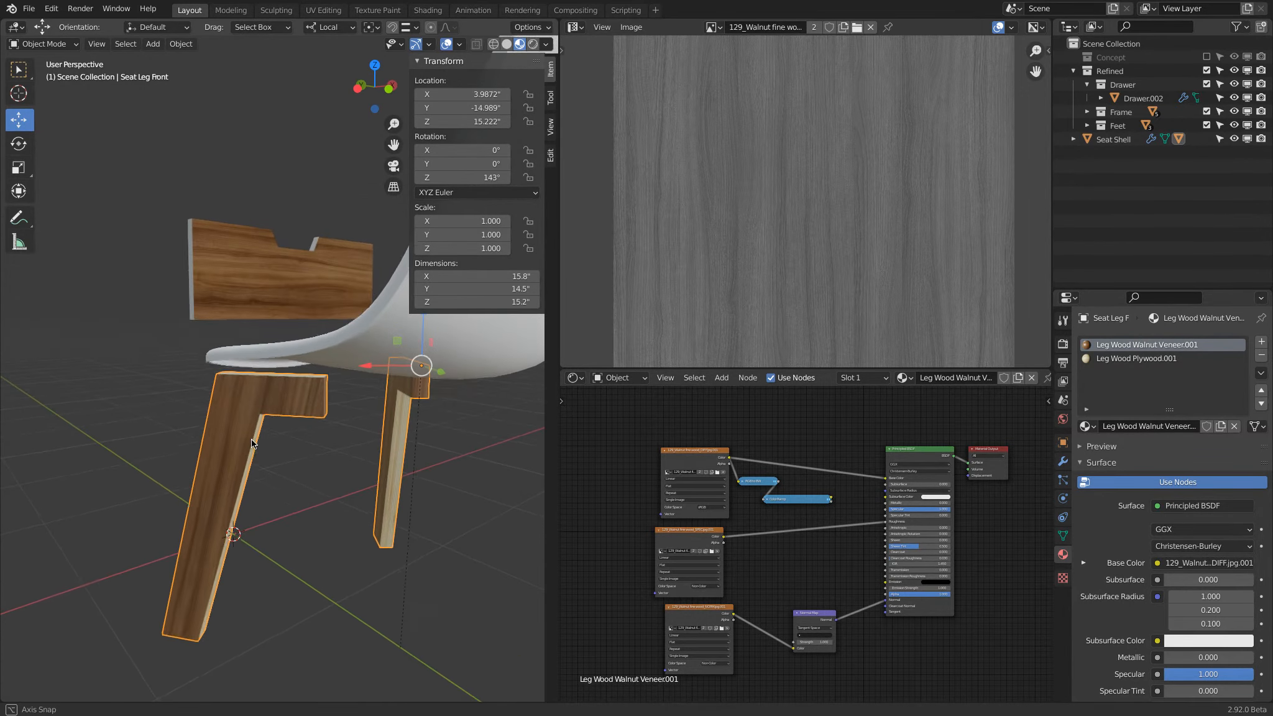
click(277, 288)
mouse_move(277, 288)
middle_down()
mouse_move(251, 294)
mouse_move(303, 290)
mouse_move(275, 317)
mouse_move(280, 286)
middle_up()
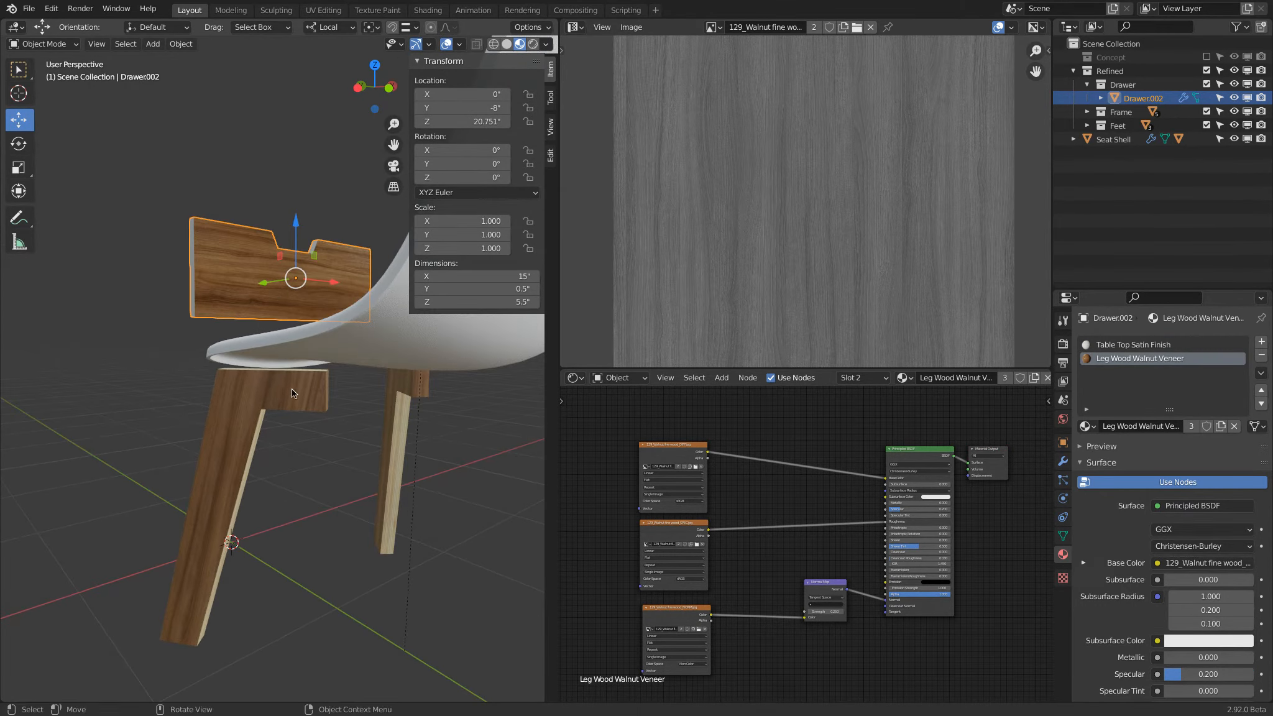
Inspect the front chair leg's UV layout over the walnut texture in Edit Mode, then return to Object Mode
click(235, 427)
scroll(720, 245, down, 5)
key(Tab)
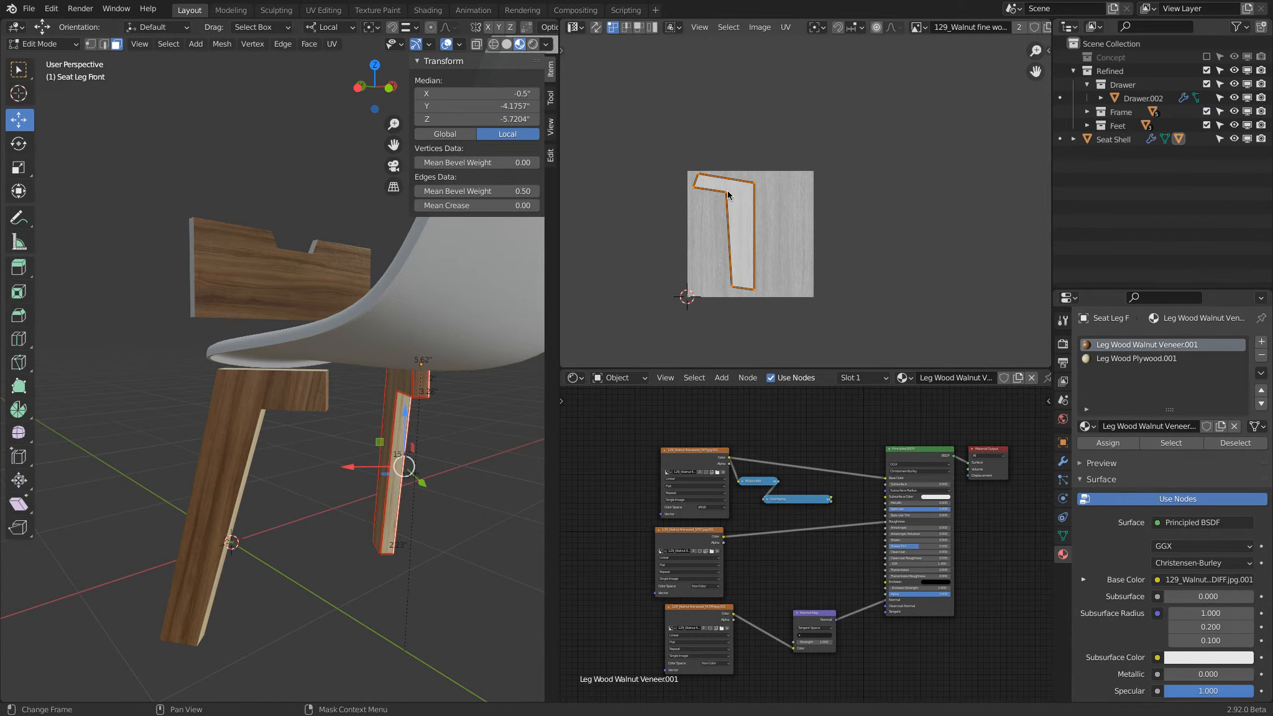
key(Tab)
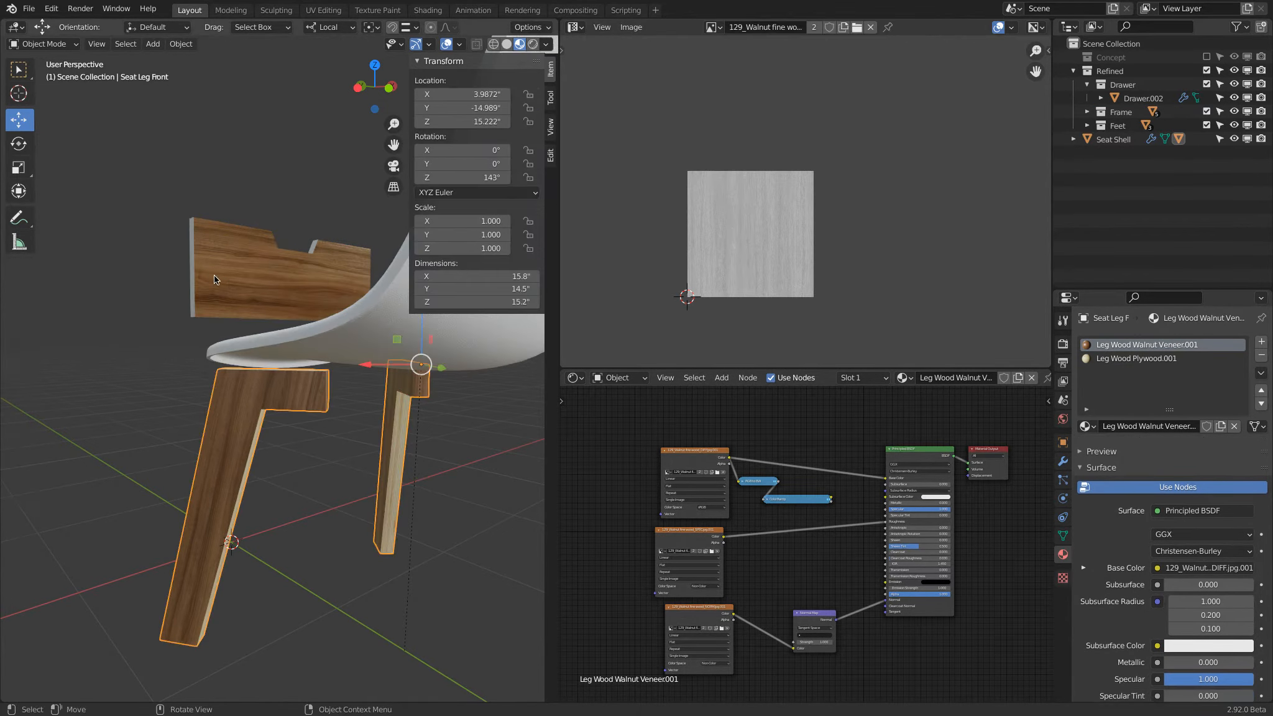
Scale the drawer front's UV island down to about 0.54 in the UV Editor and return to Object Mode
click(233, 278)
key(Tab)
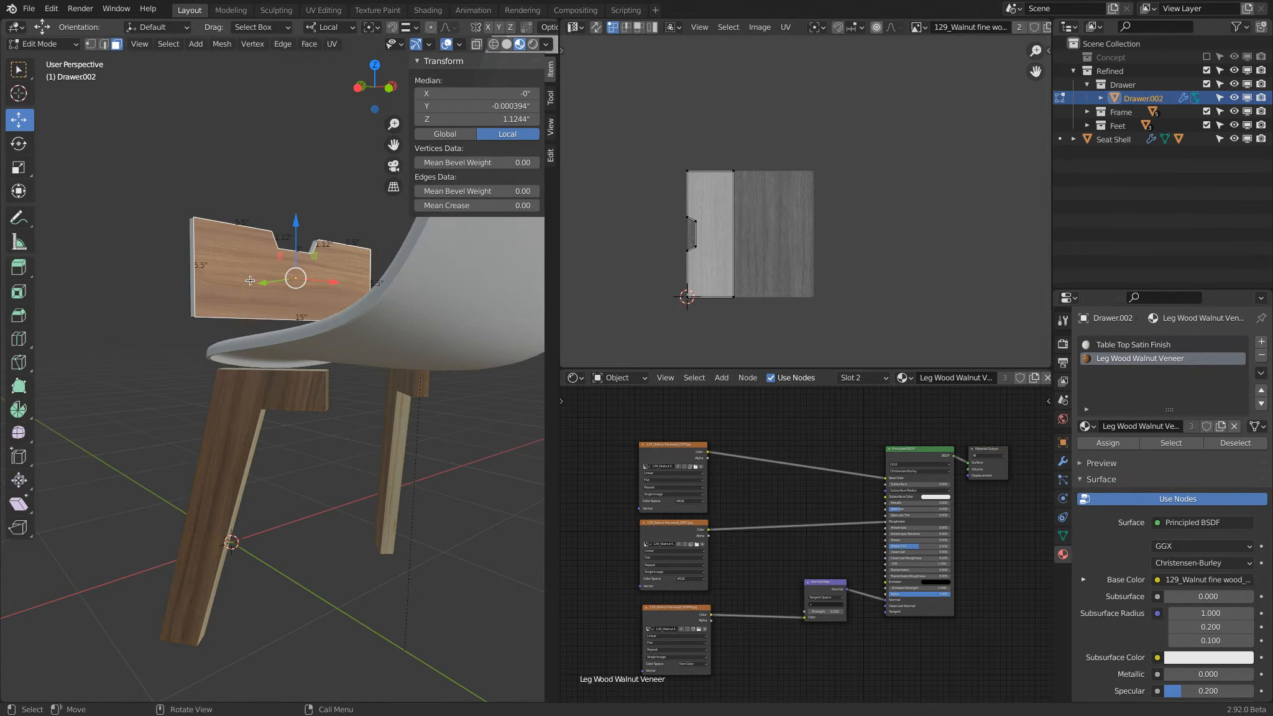
click(725, 227)
scroll(730, 197, up, 2)
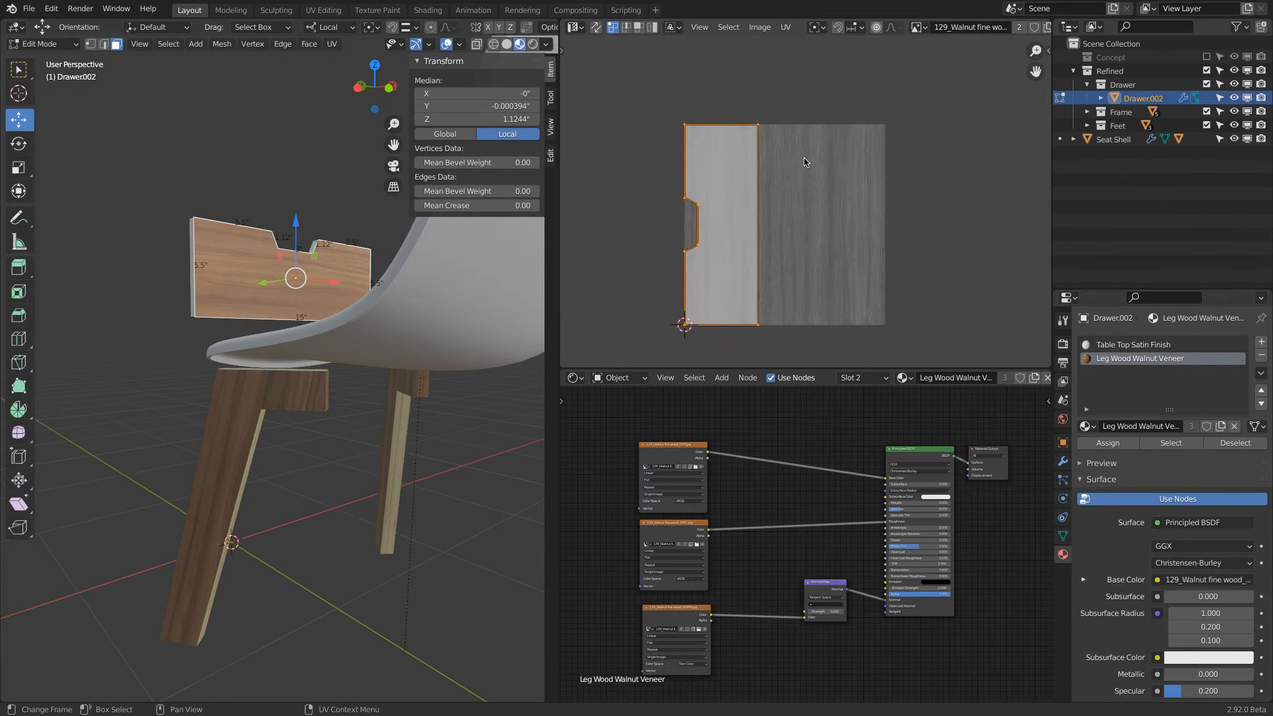
key(s)
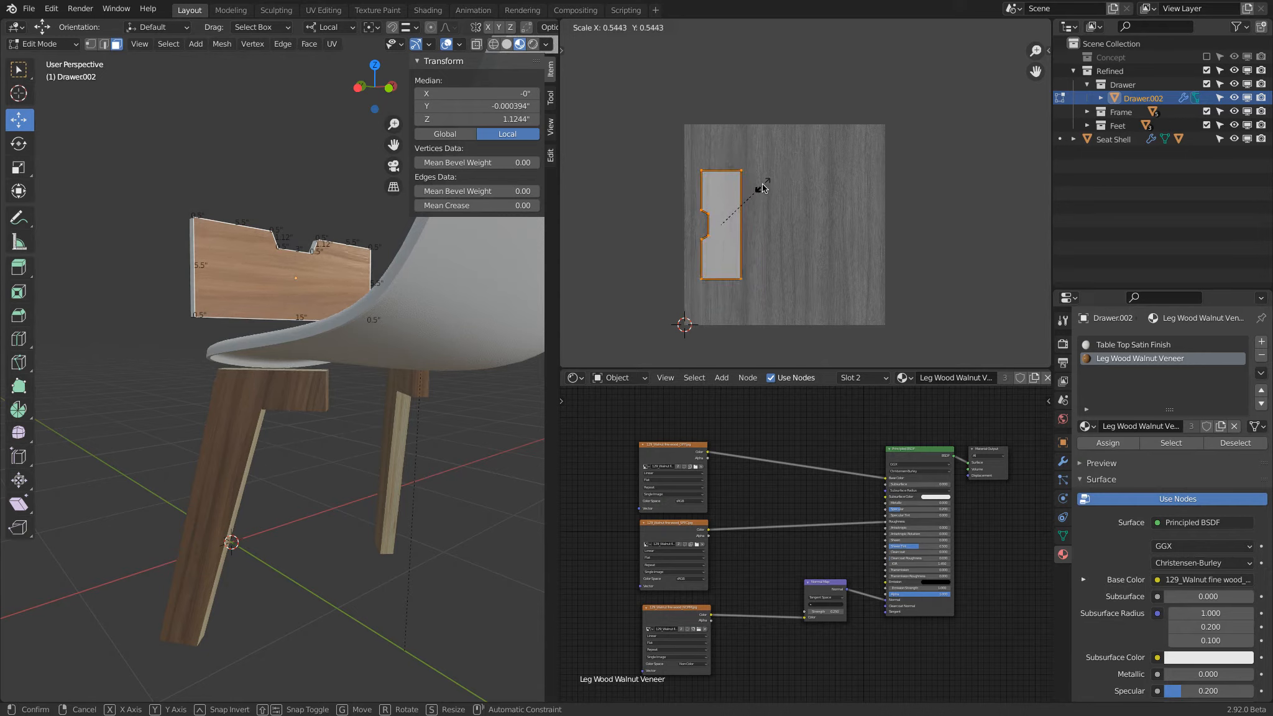
click(763, 189)
key(Tab)
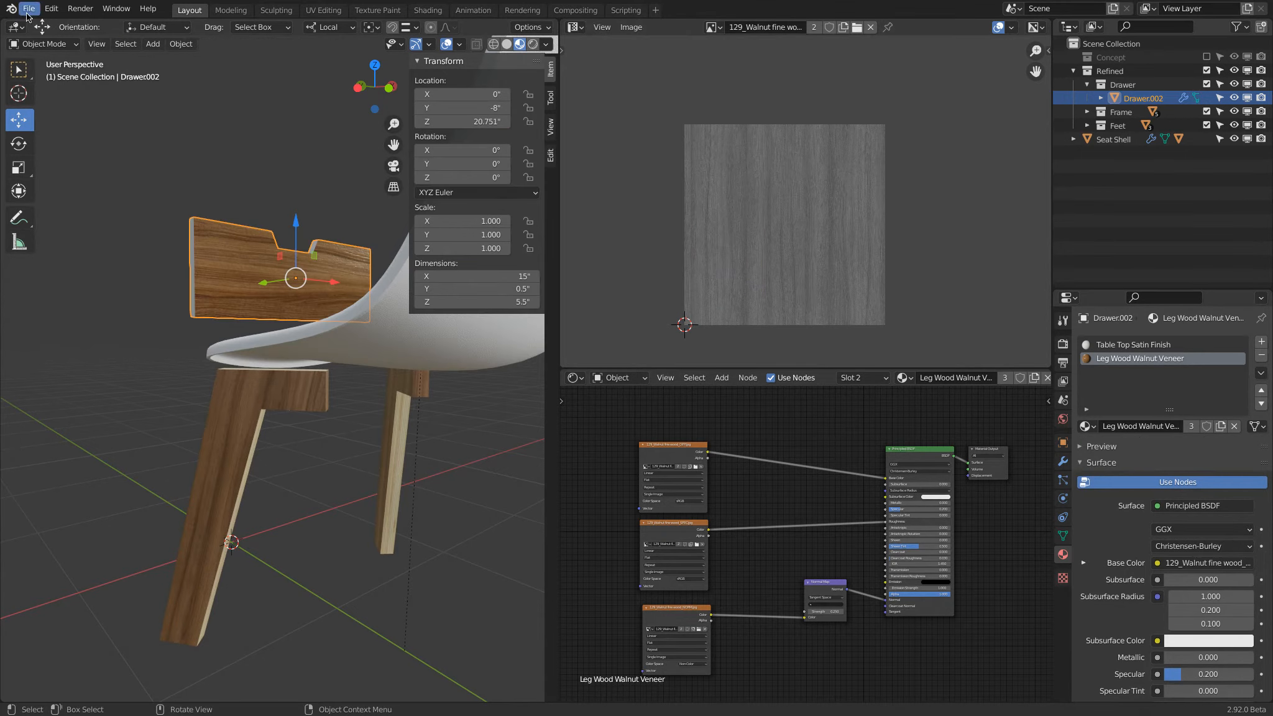
Hide the chair's seat shell and start another append
click(333, 325)
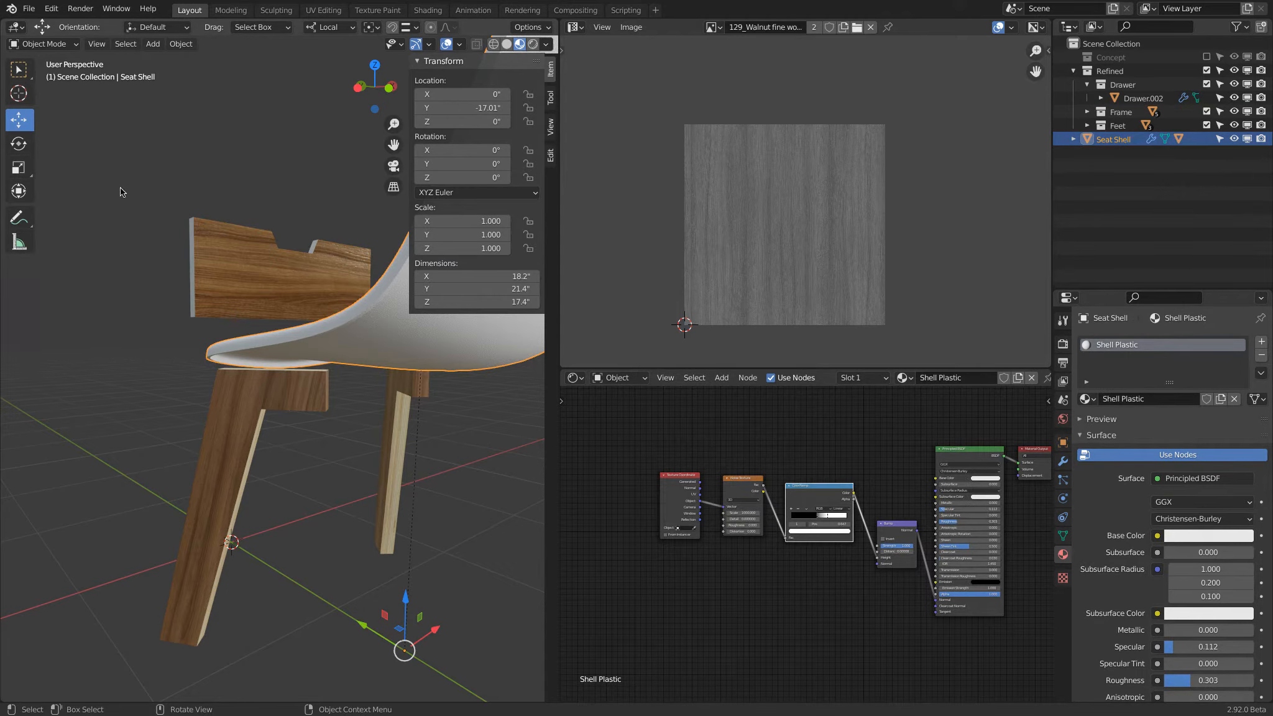
key(h)
click(28, 8)
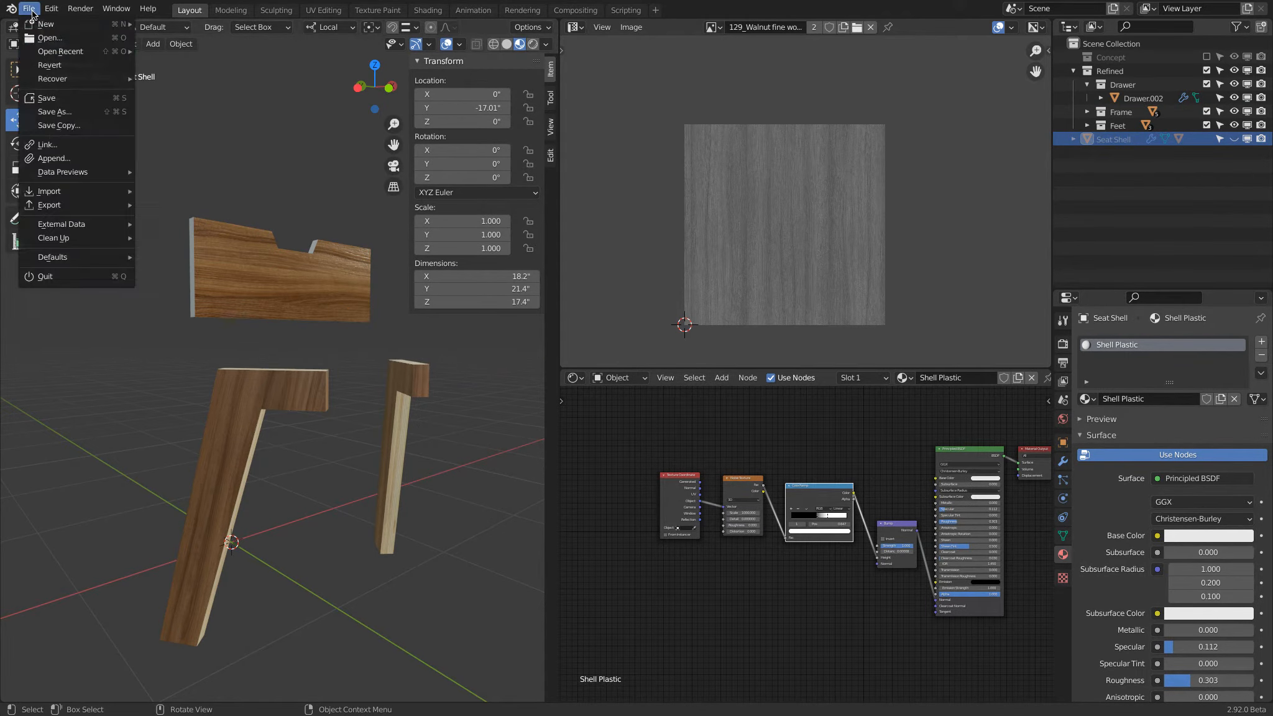
click(47, 158)
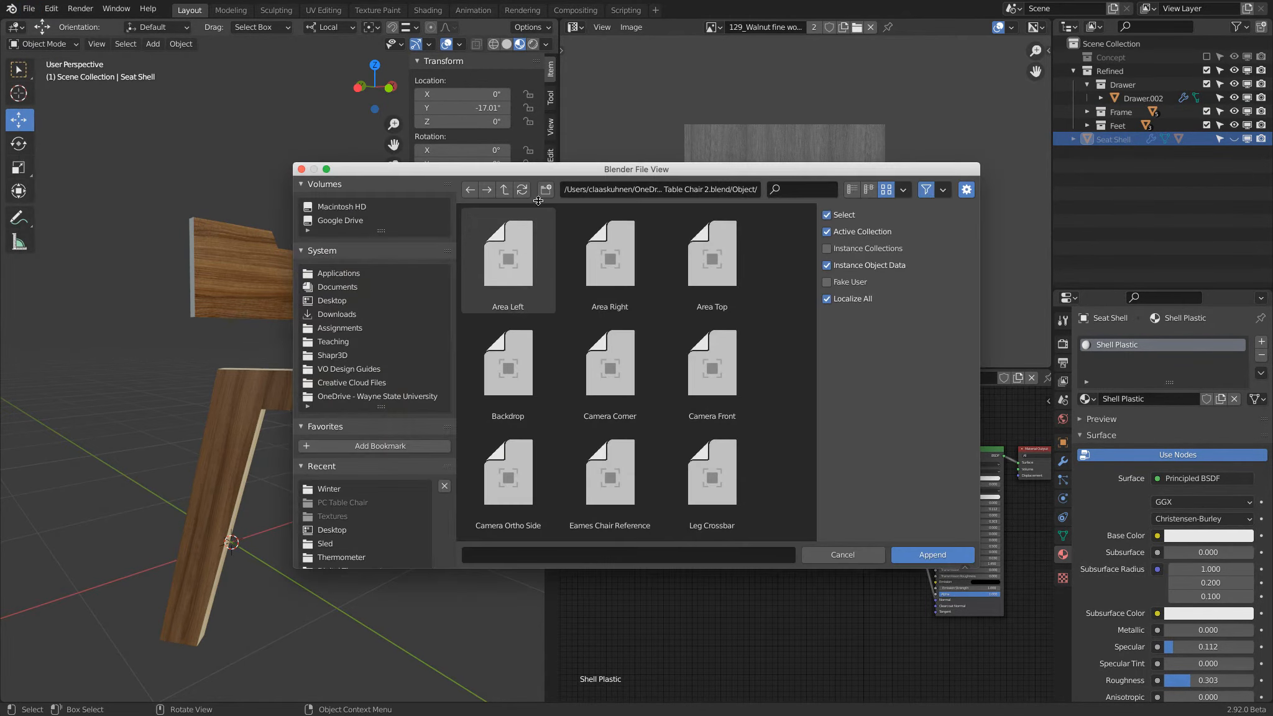
Go up to the Winter folder and open PC Table Lecture.blend as the append source
click(504, 189)
scroll(601, 344, up, 1)
scroll(604, 342, down, 1)
click(504, 189)
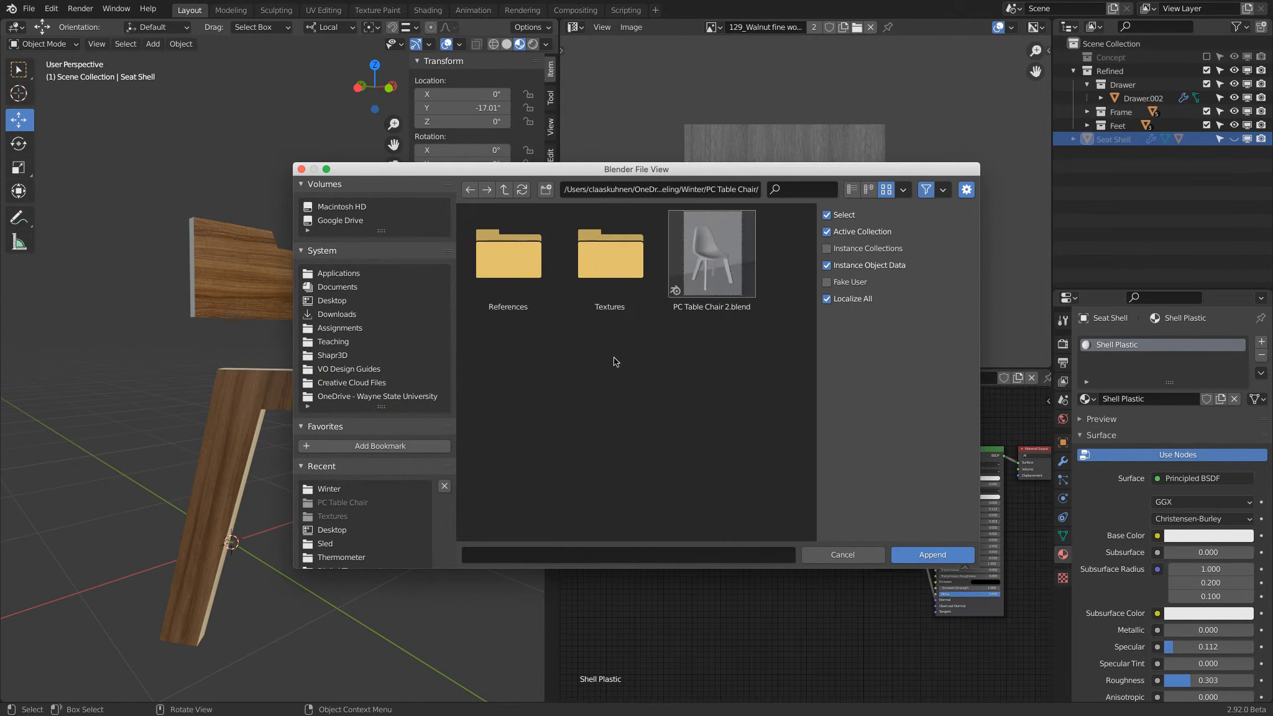
click(504, 189)
scroll(719, 435, down, 5)
scroll(719, 435, down, 6)
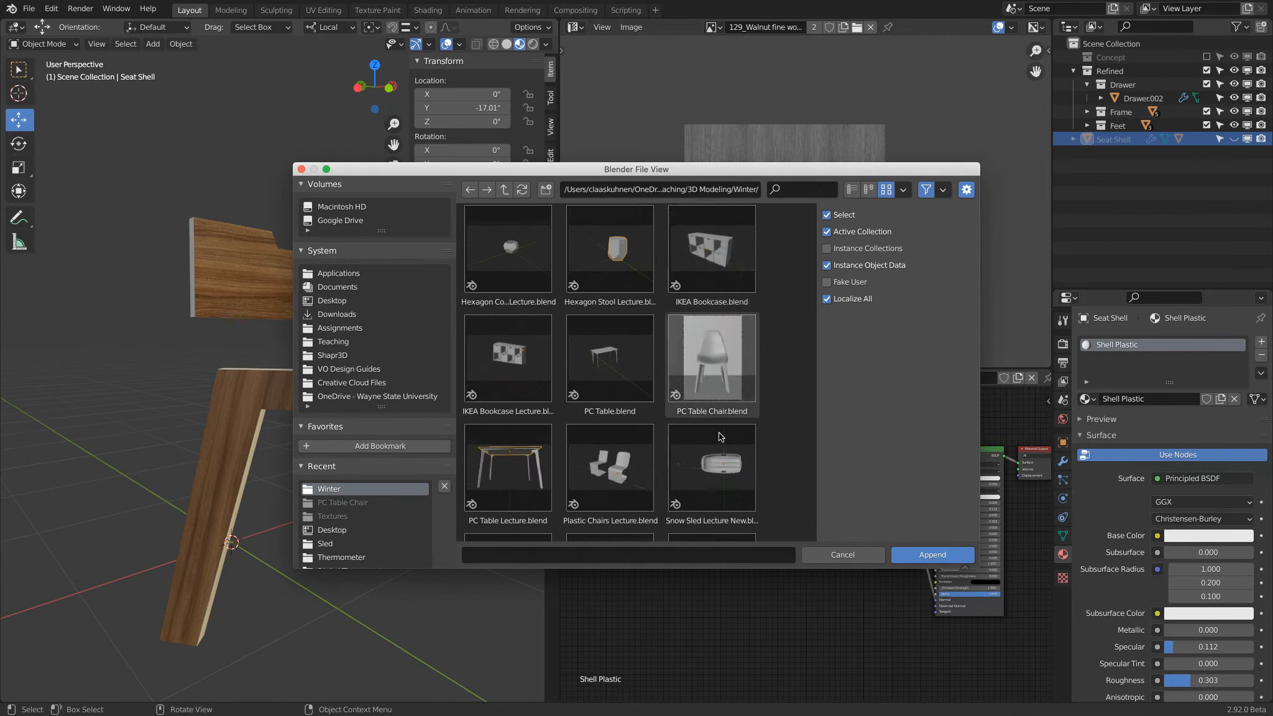
click(508, 367)
click(911, 556)
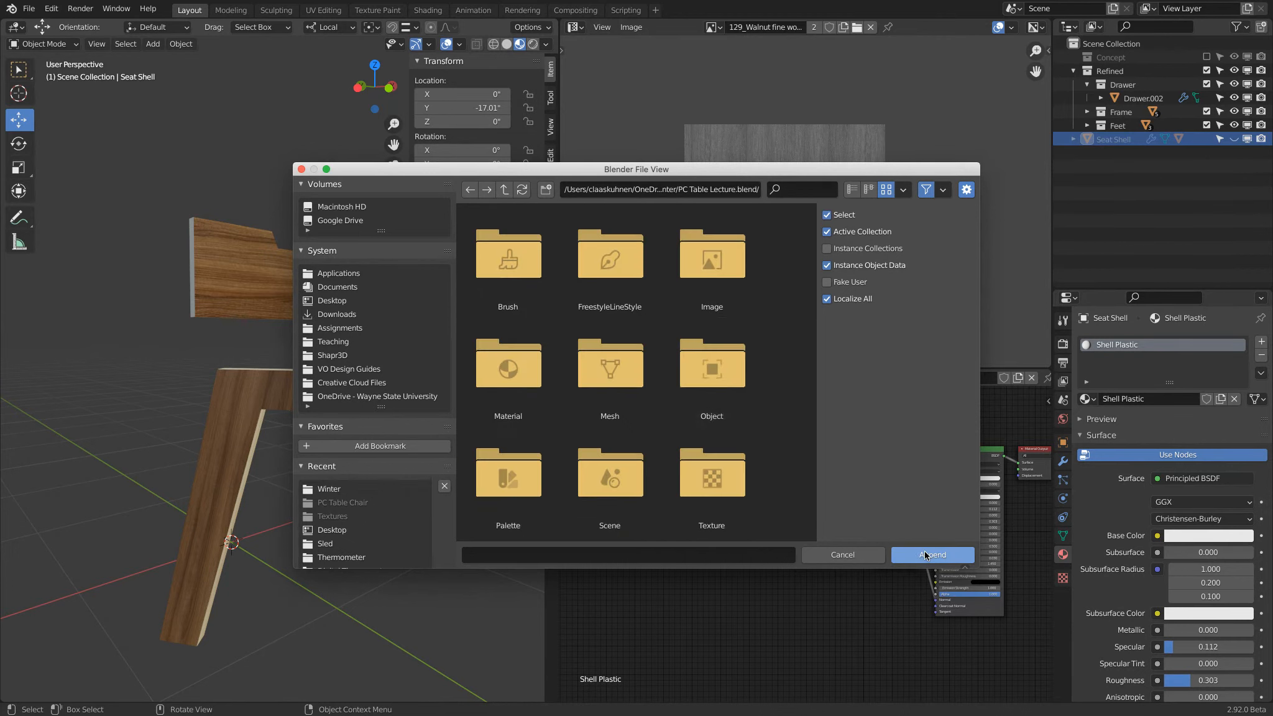
Append the Leg Rendering object from the table file and frame the table leg beside the drawer front
scroll(606, 460, down, 2)
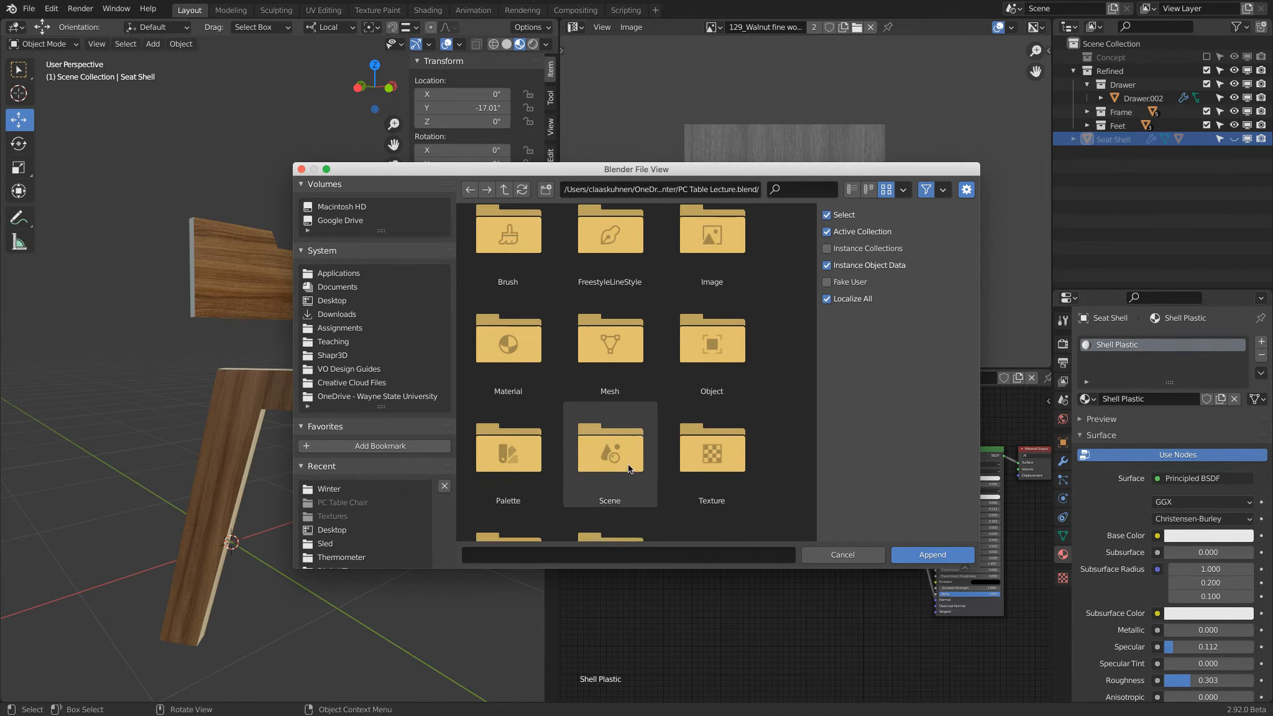
click(721, 287)
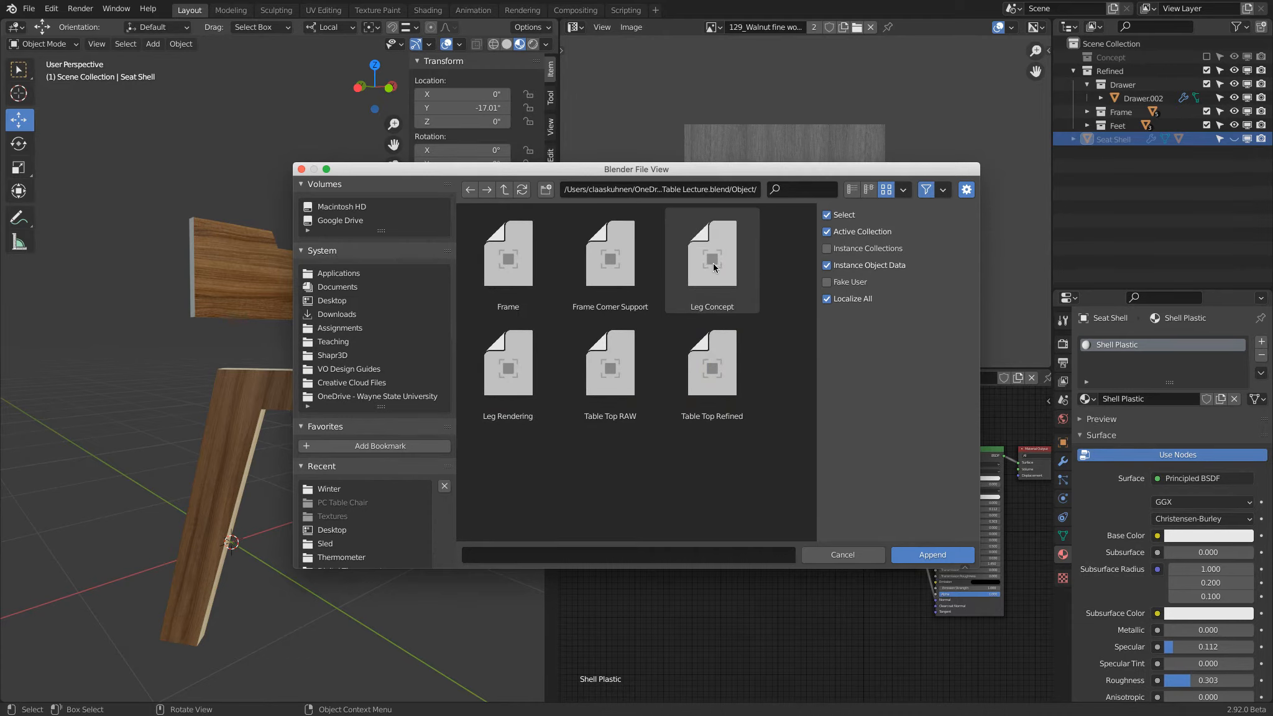
click(508, 370)
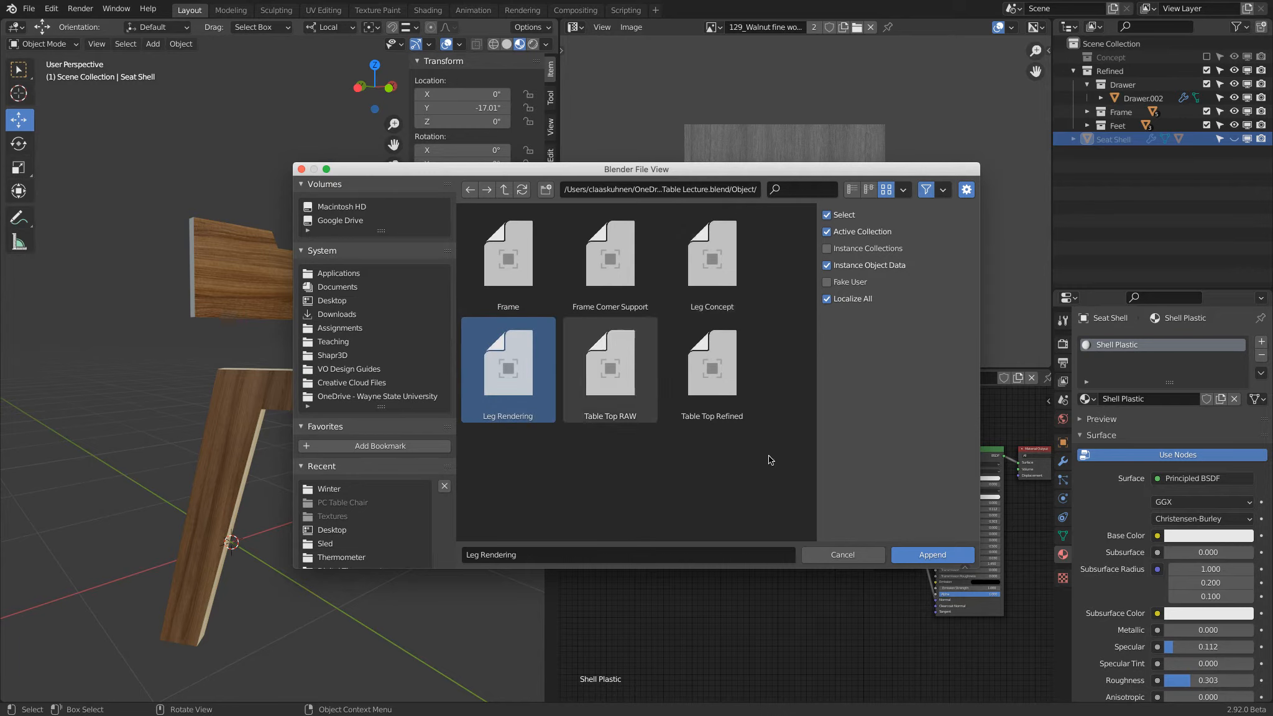
click(956, 556)
middle_drag(378, 348, 238, 365)
scroll(172, 319, up, 2)
shift+middle_drag(173, 318, 182, 294)
scroll(176, 302, up, 1)
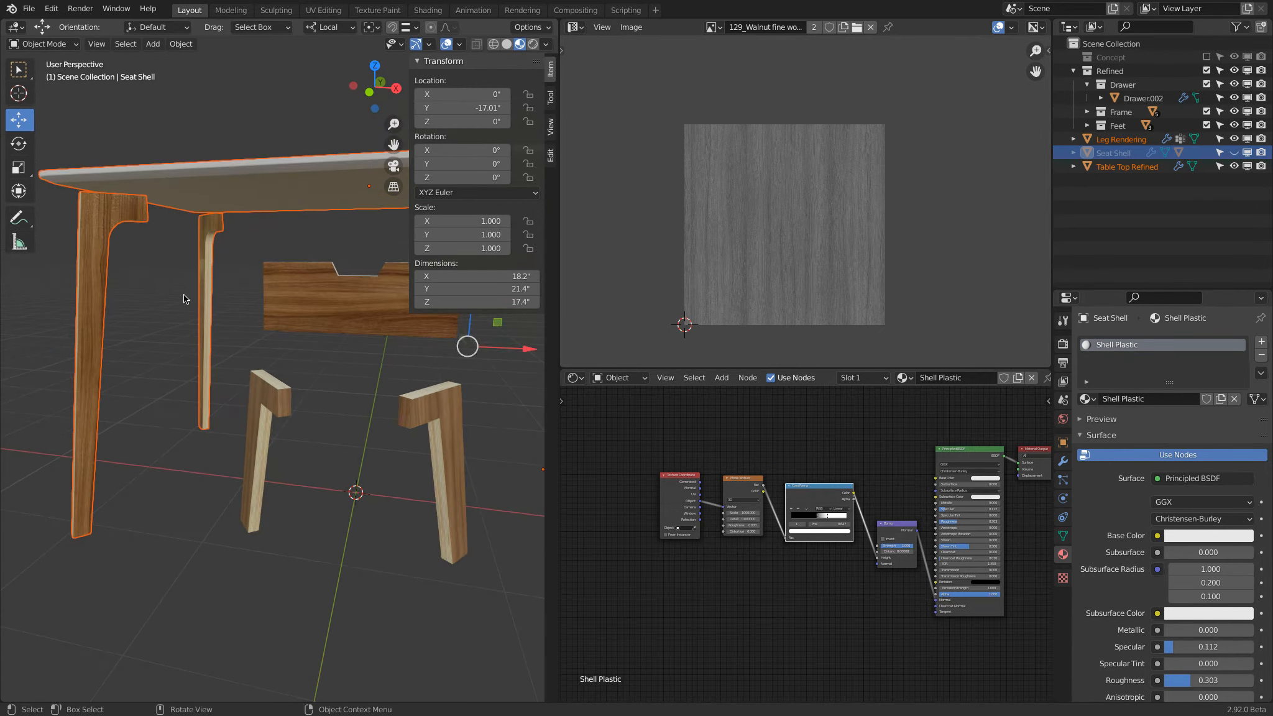
click(320, 297)
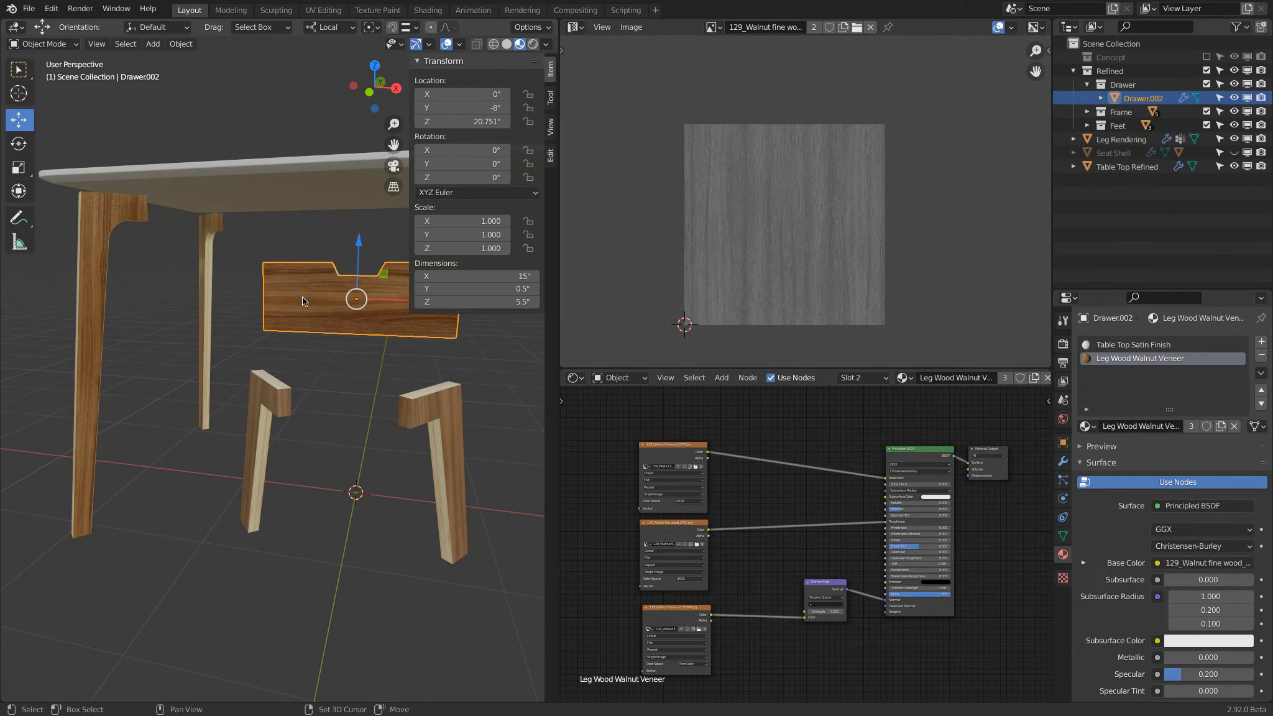
key(shift+d)
right_click(302, 297)
mouse_move(302, 296)
middle_down()
mouse_move(328, 313)
mouse_move(292, 314)
middle_up()
key(x)
click(267, 311)
Make a linked duplicate of the drawer front, offset about -12.9" in X, -2.1" in Y and 0.3" in Z, and switch to front view
click(267, 312)
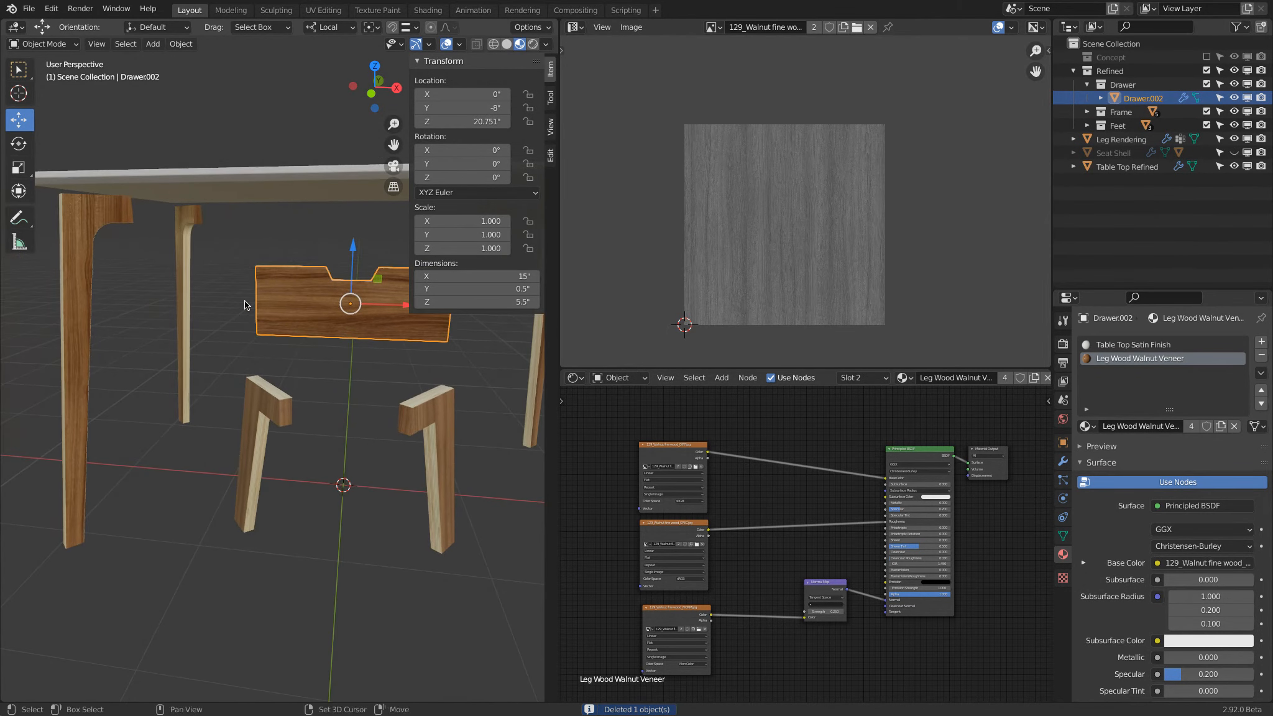
key(shift+d)
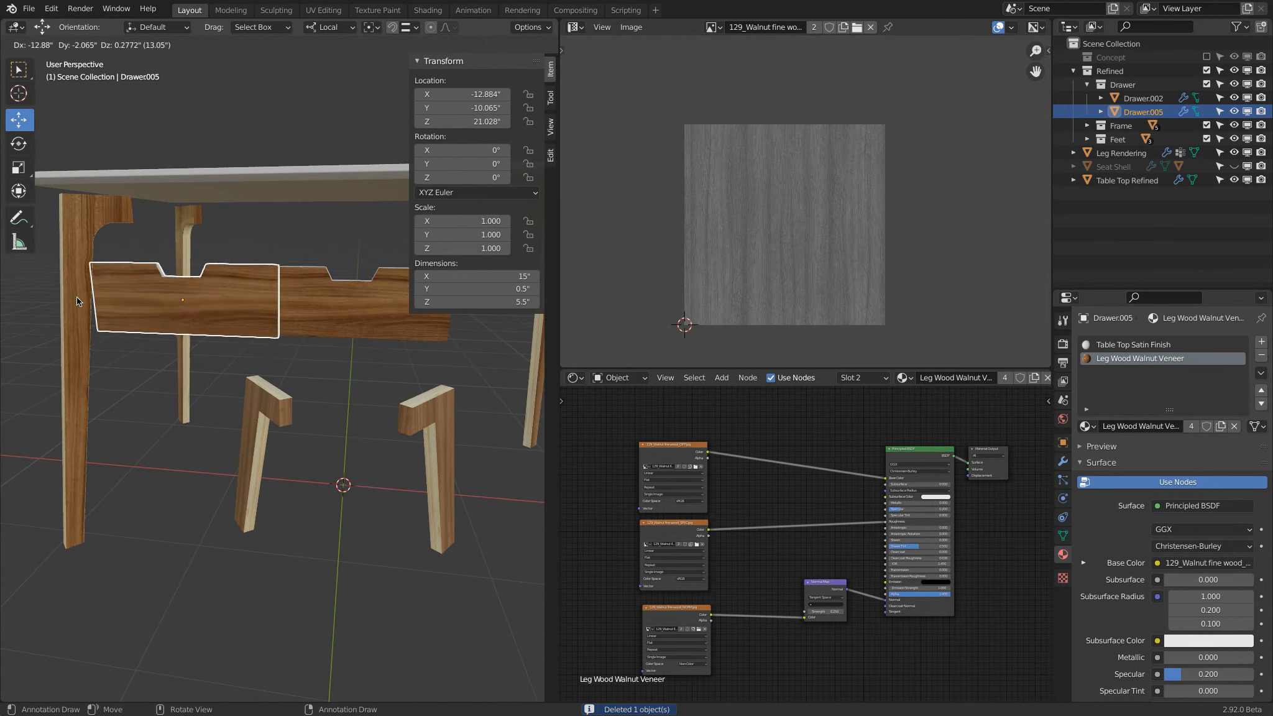
click(48, 302)
key(KP_1)
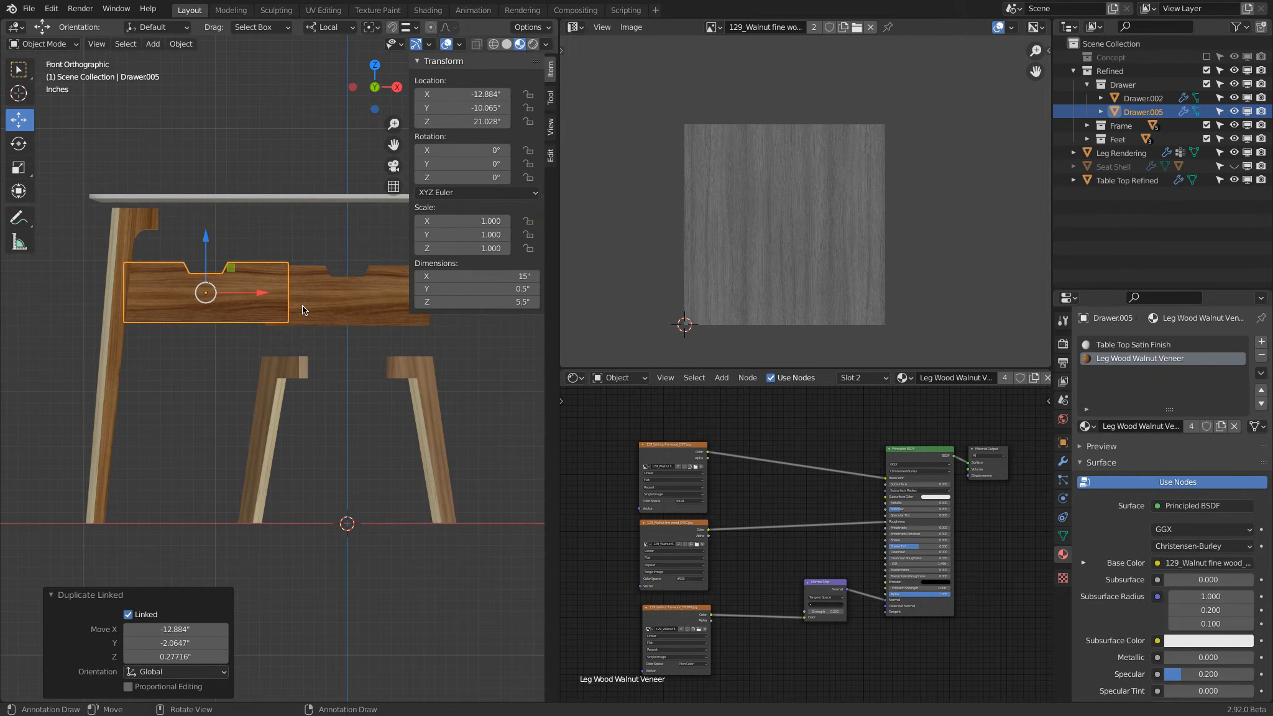
Rotate the duplicate drawer front 90° in the front view and place it upright beside the table leg
scroll(312, 316, up, 2)
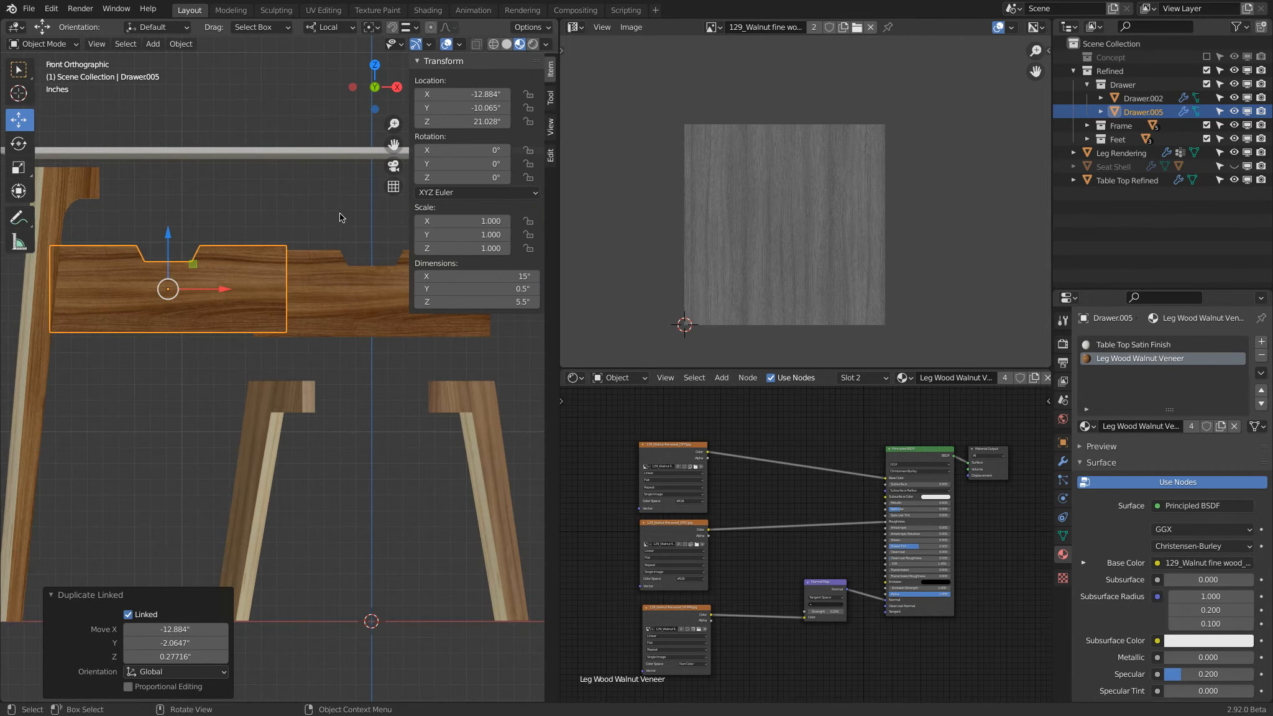
key(r)
text(90)
key(Return)
key(g)
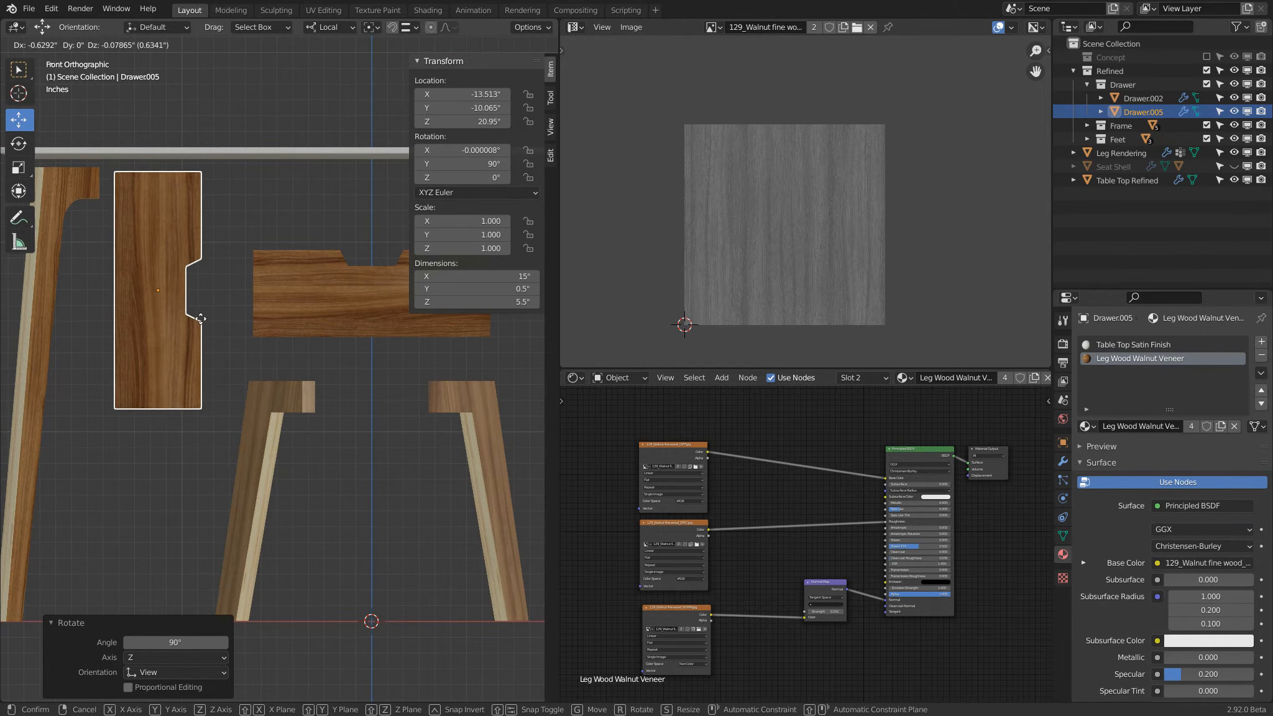
click(188, 315)
Select one table leg's linked faces in Leg Rendering and show their UVs over the 129_Walnut fine wood_DIFF.jpg image
middle_drag(207, 281, 202, 209)
click(202, 208)
key(Tab)
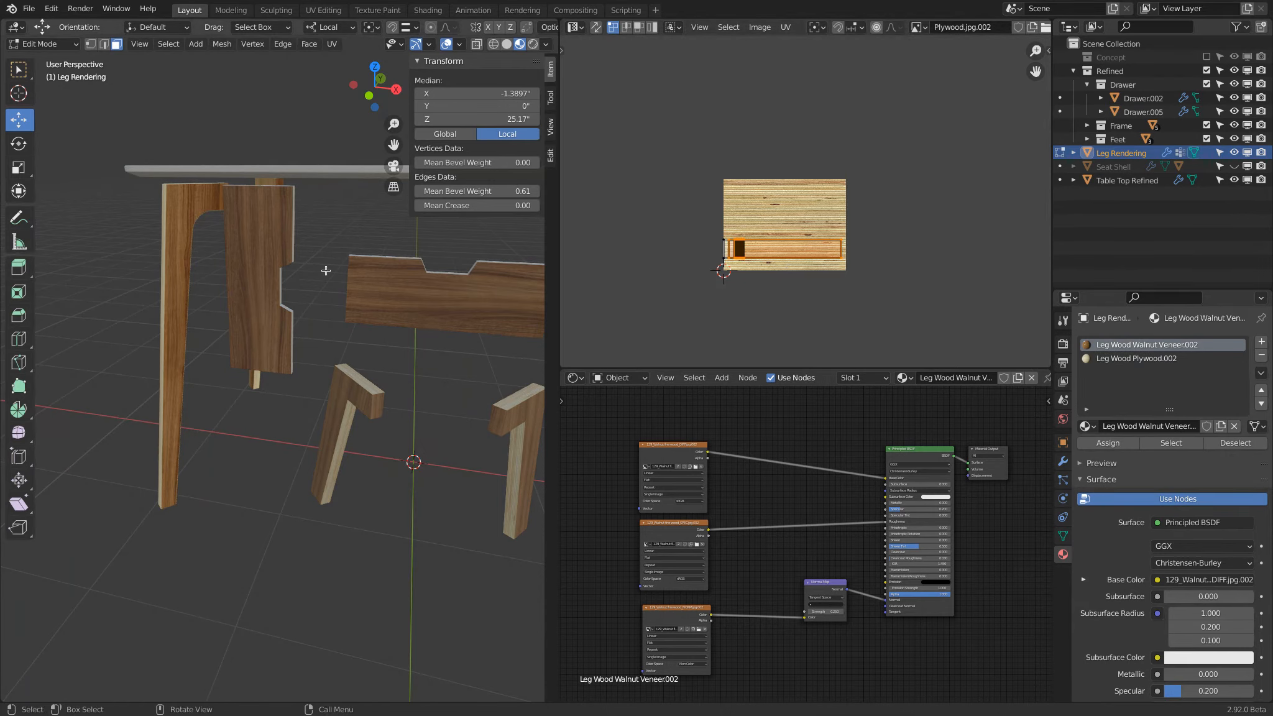
key(alt+a)
middle_drag(178, 207, 156, 216)
scroll(186, 217, down, 3)
shift+middle_drag(354, 249, 292, 205)
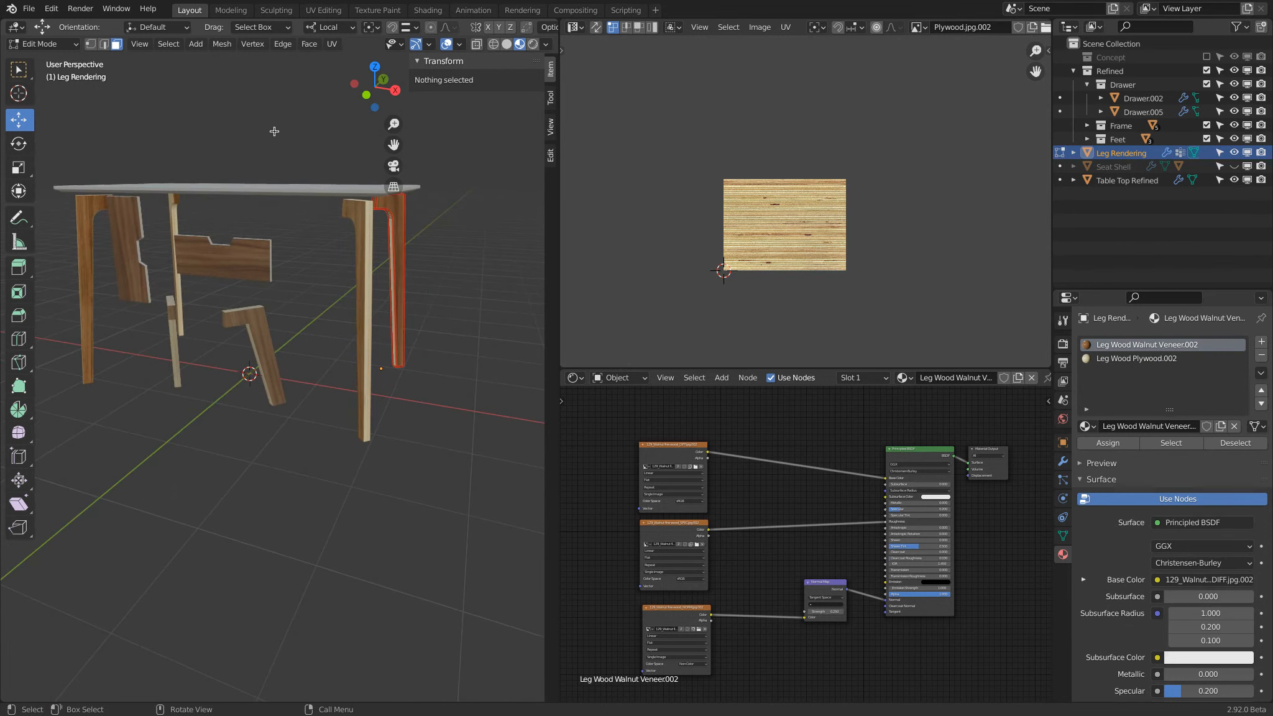
key(l)
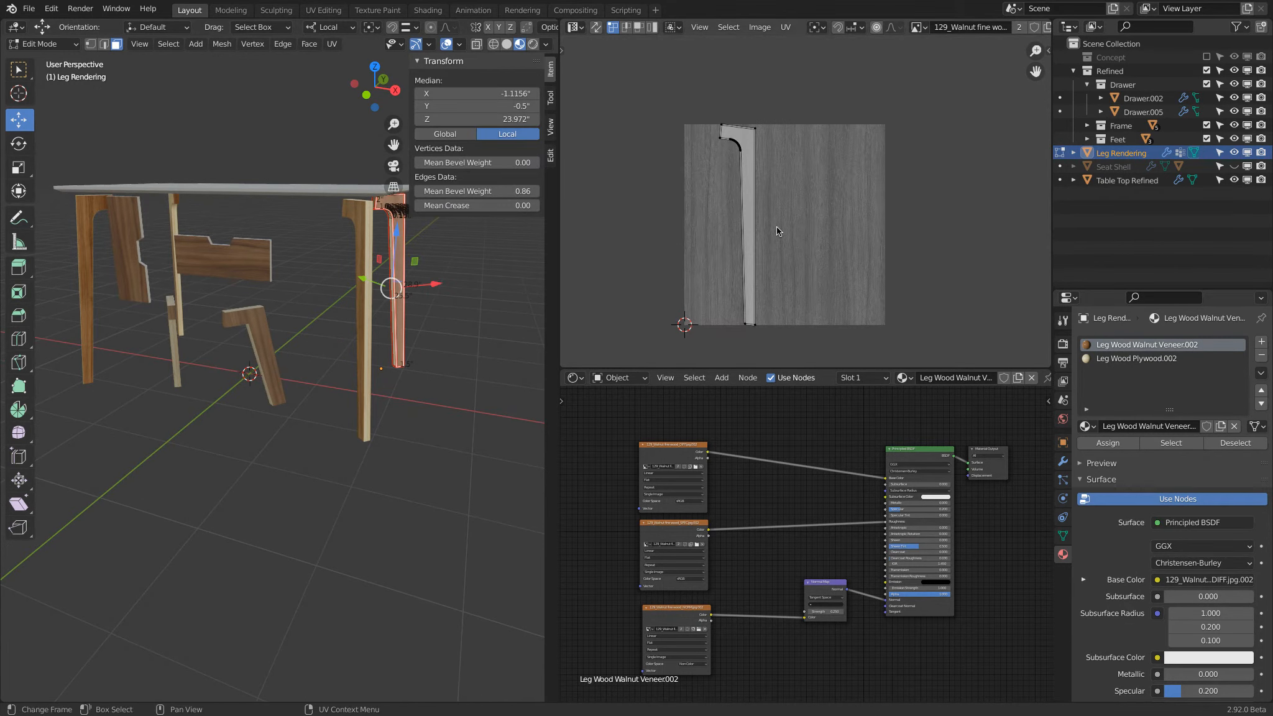
click(918, 27)
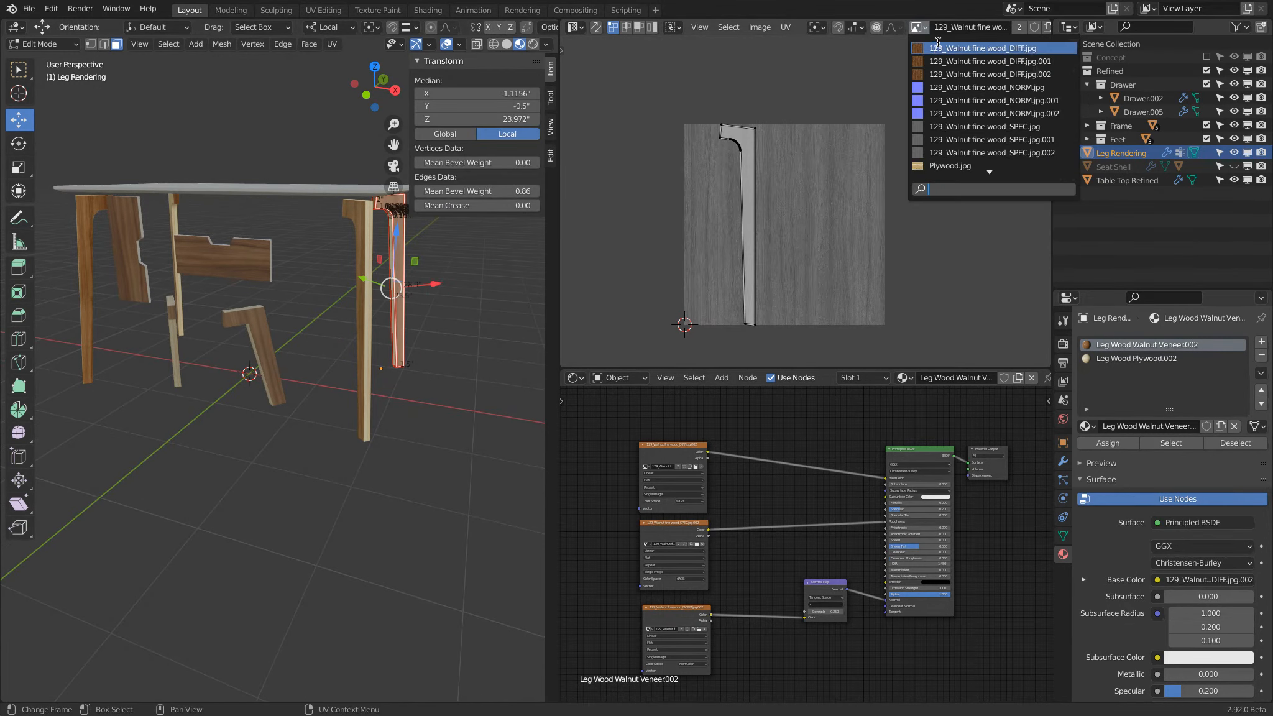
click(936, 48)
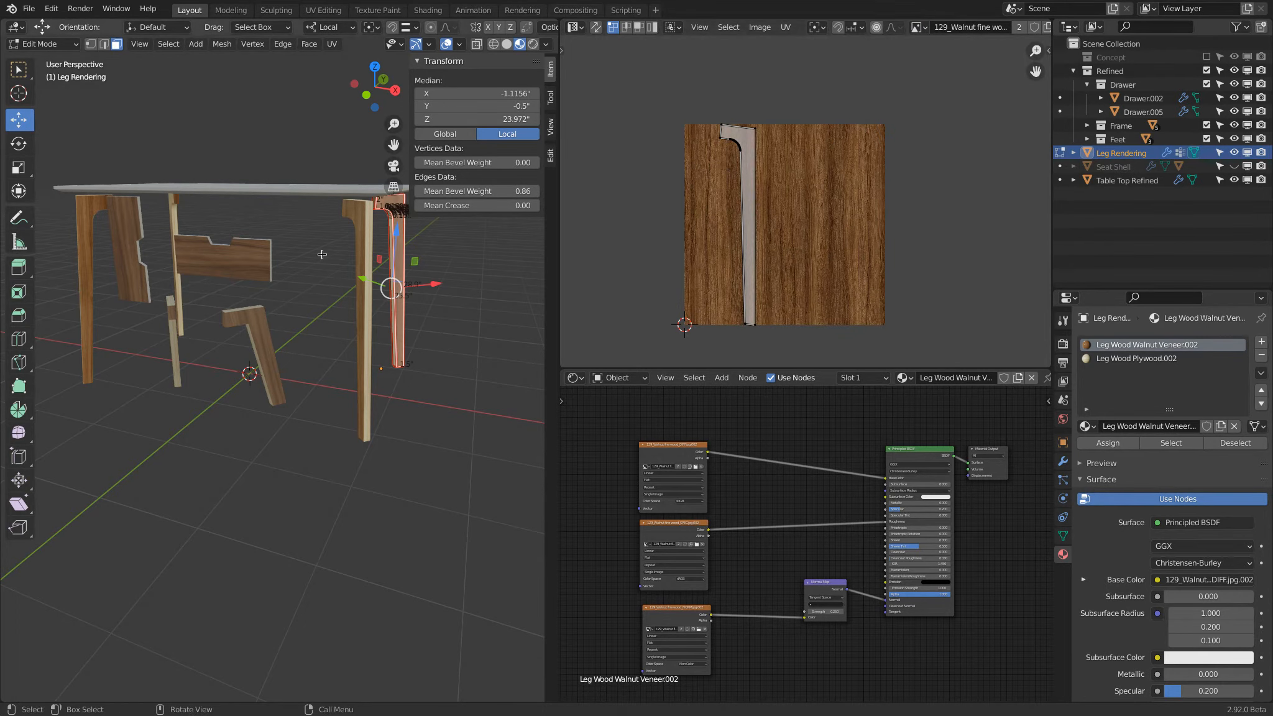
middle_drag(210, 286, 348, 292)
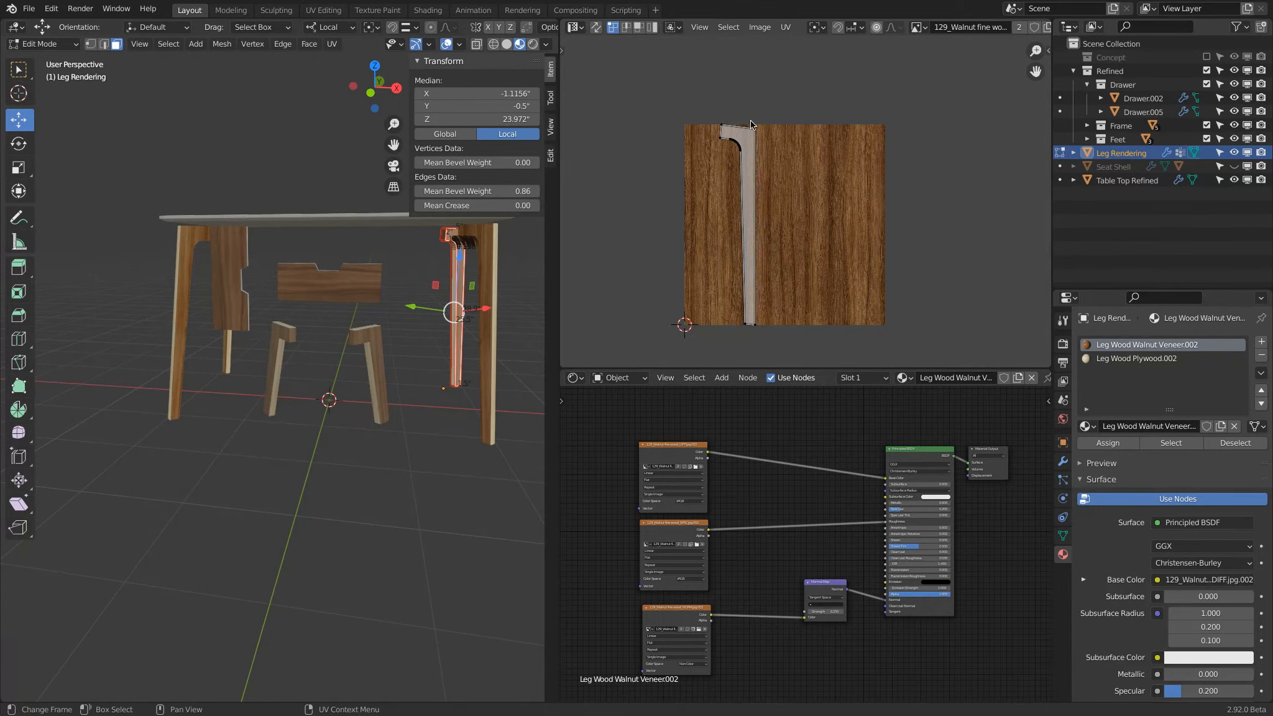
Compare the UV island sizes of the front chair leg and the upright drawer front over the walnut texture
key(Tab)
middle_drag(213, 253, 246, 236)
click(233, 258)
scroll(233, 257, up, 2)
shift+middle_drag(251, 230, 250, 221)
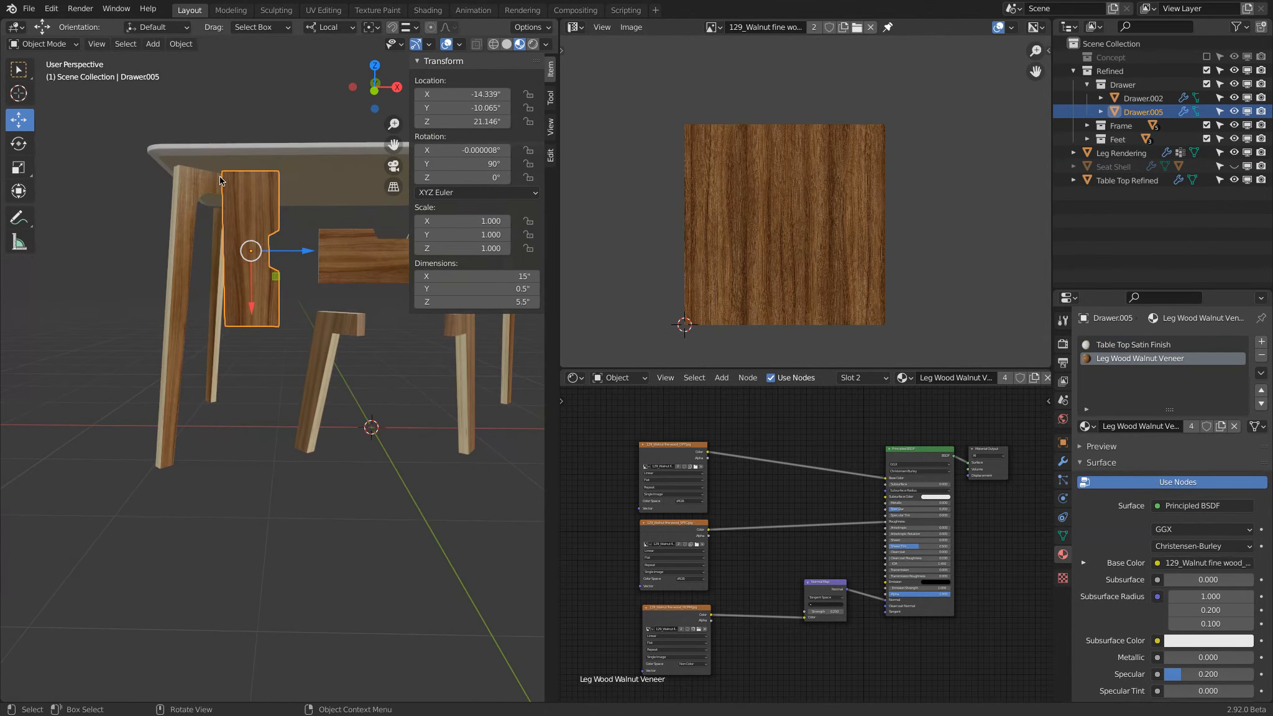
shift+middle_drag(217, 311, 218, 267)
click(314, 303)
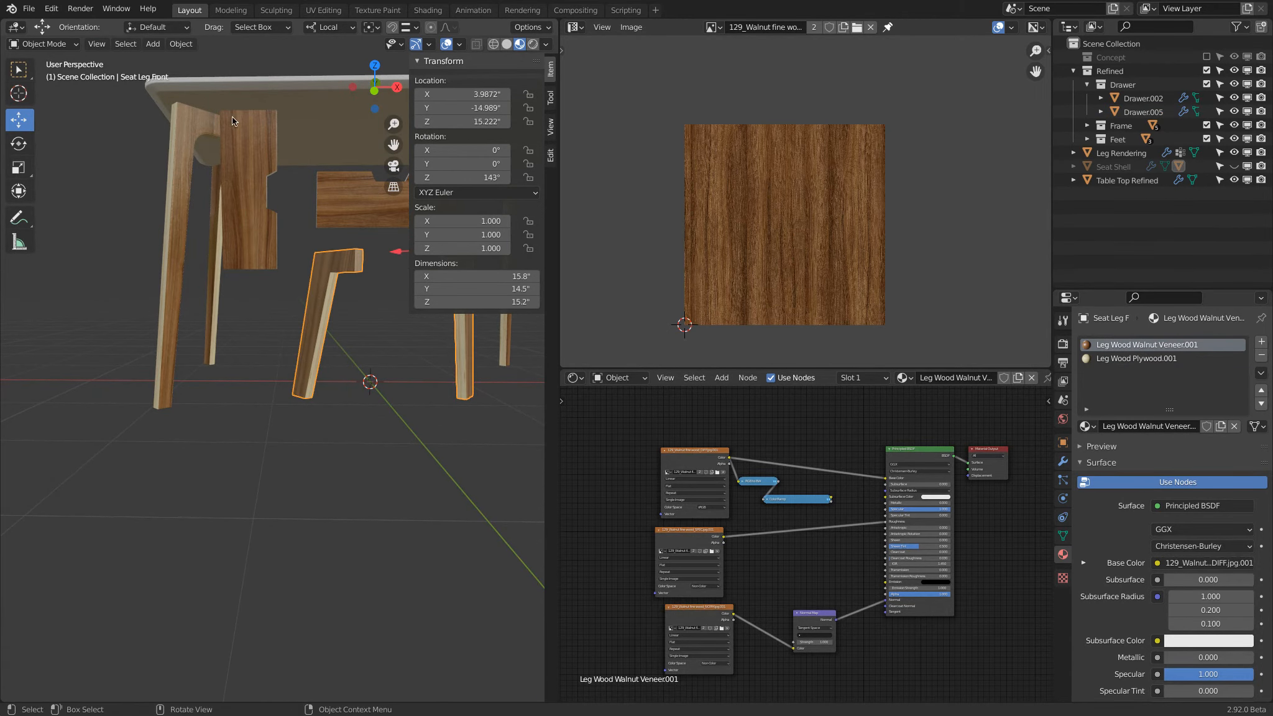
key(Tab)
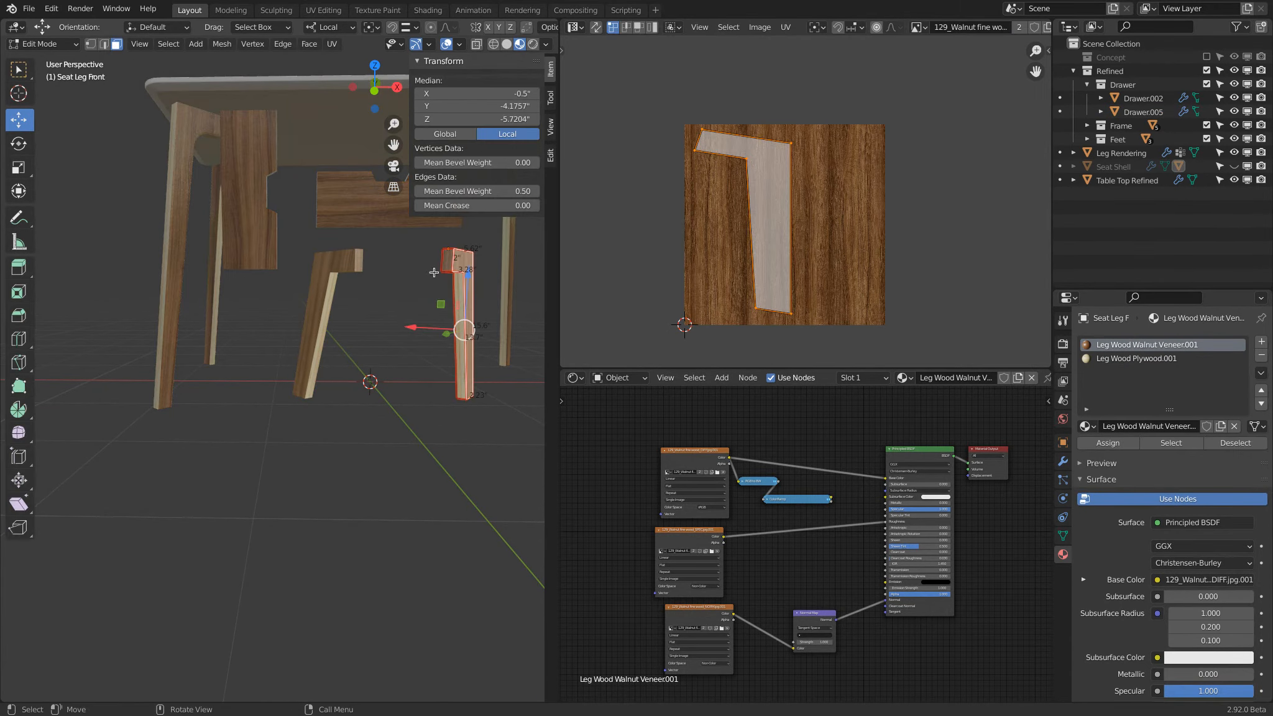
key(alt+q)
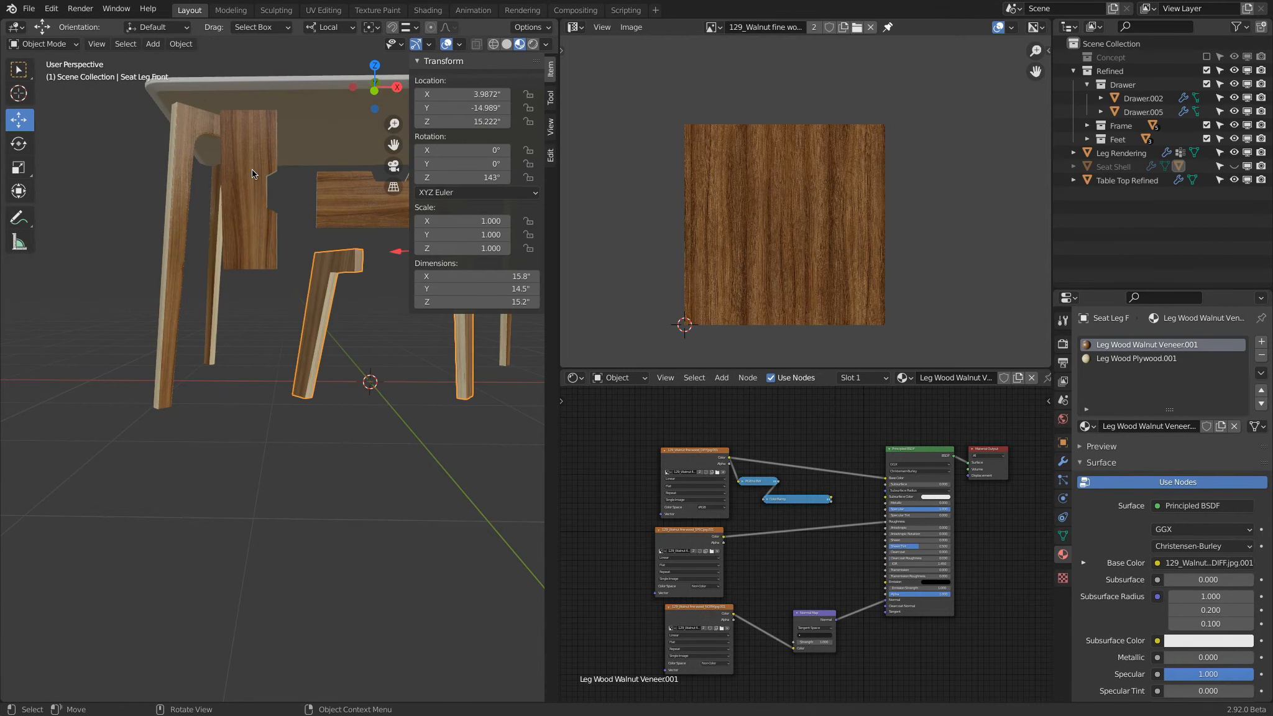
key(g)
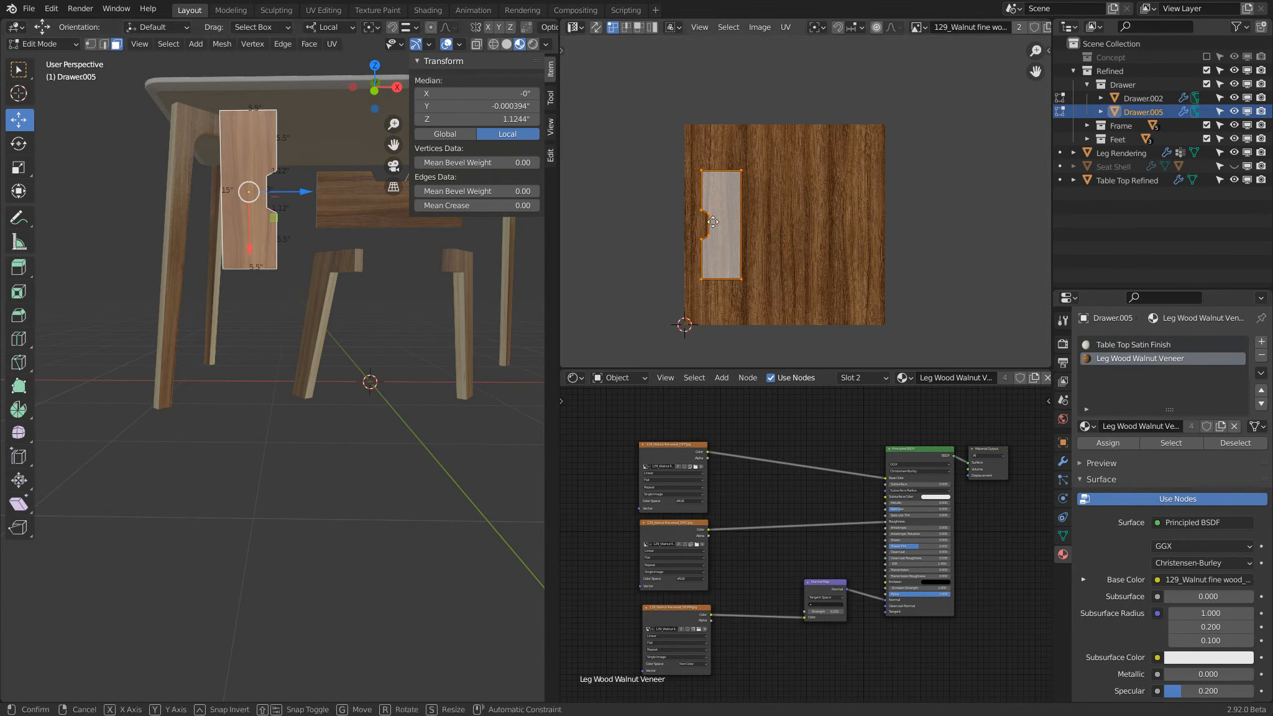
click(710, 226)
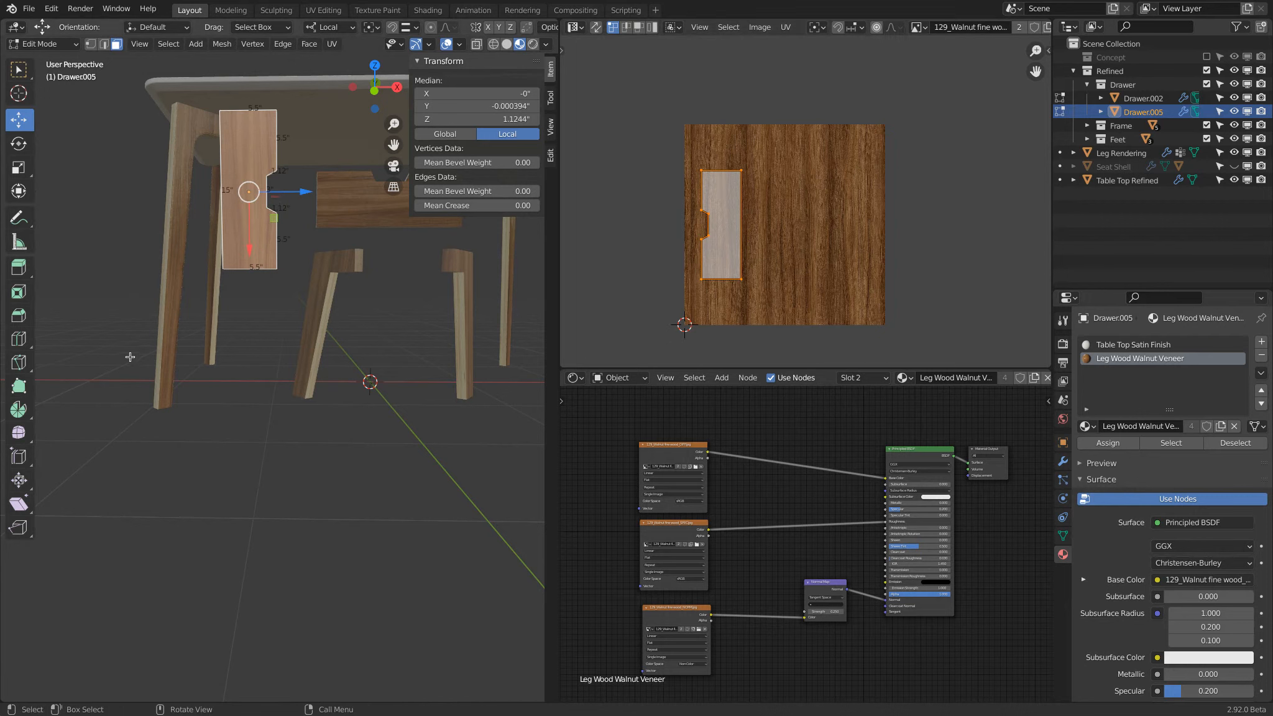
Scale the front chair leg's UV island down to about 0.77 over the walnut texture
key(Tab)
click(327, 264)
key(Tab)
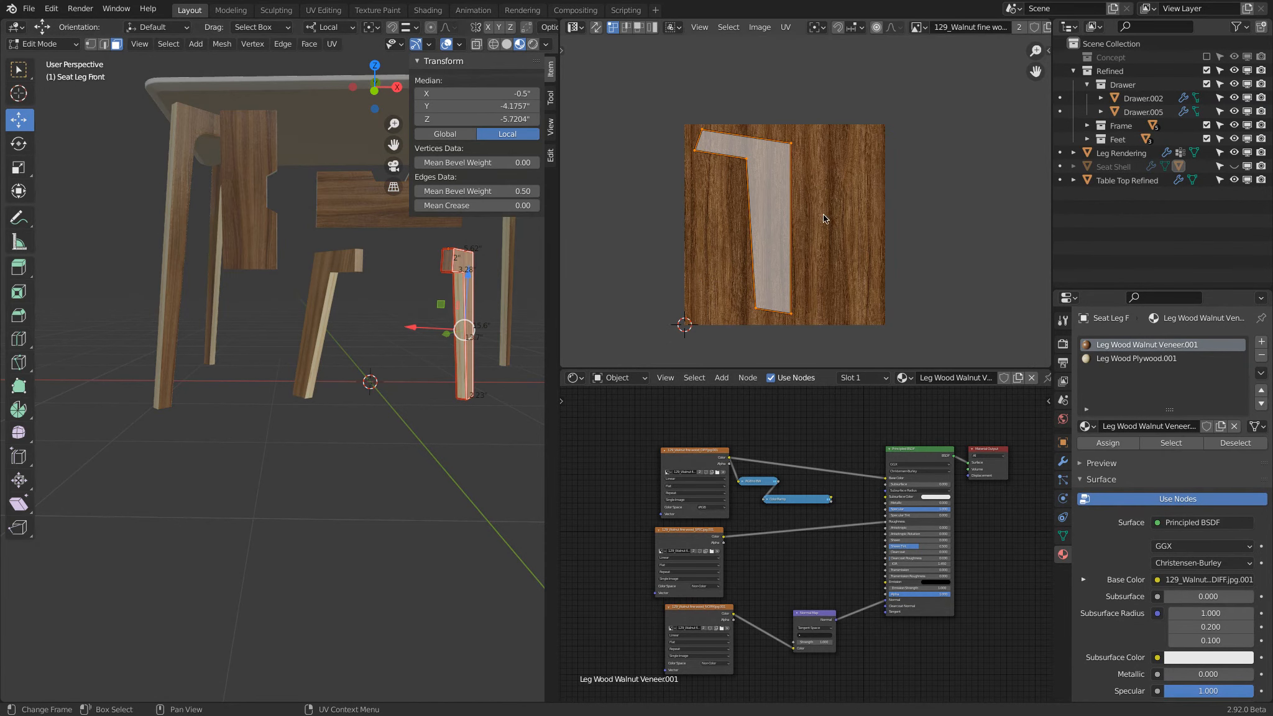
key(s)
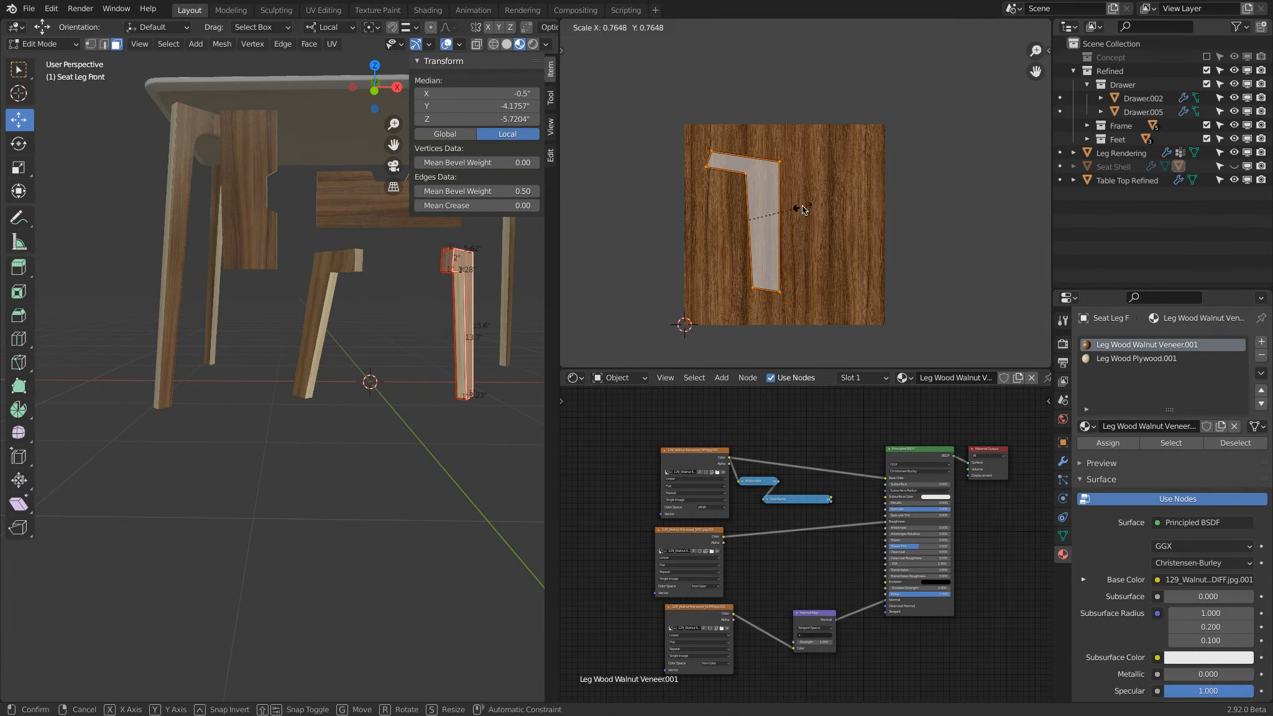
click(802, 206)
key(g)
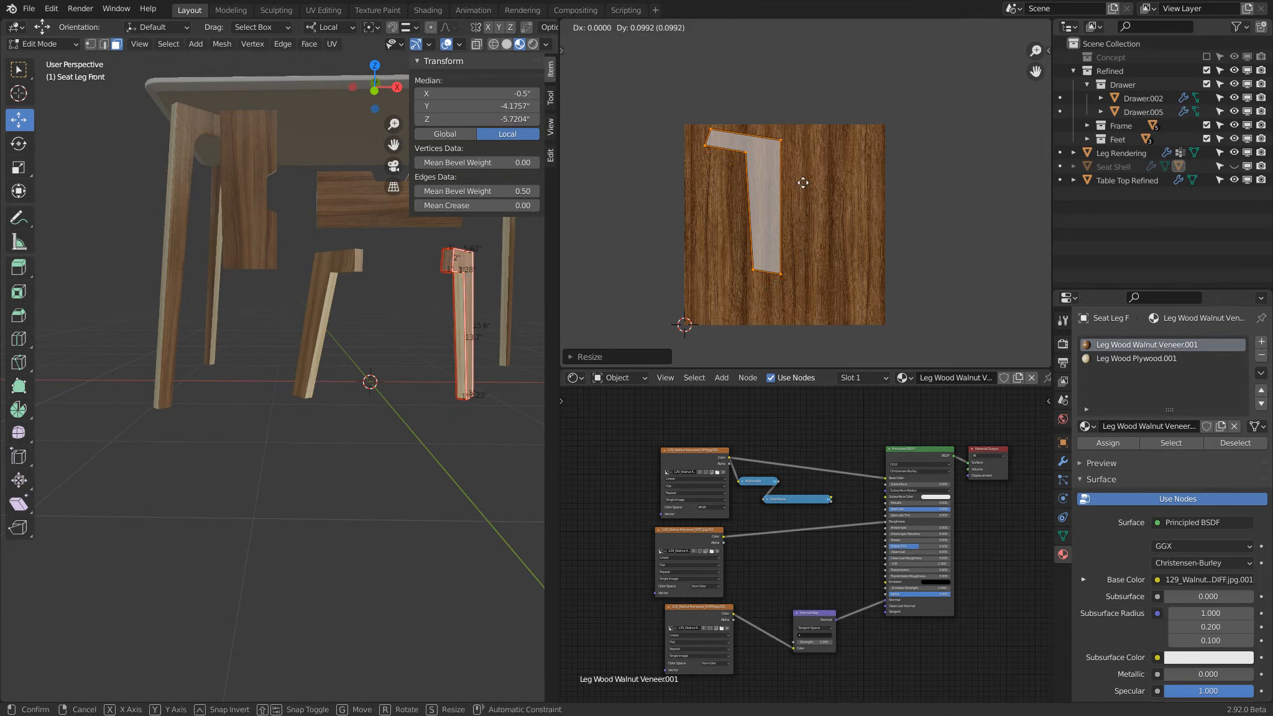
right_click(802, 179)
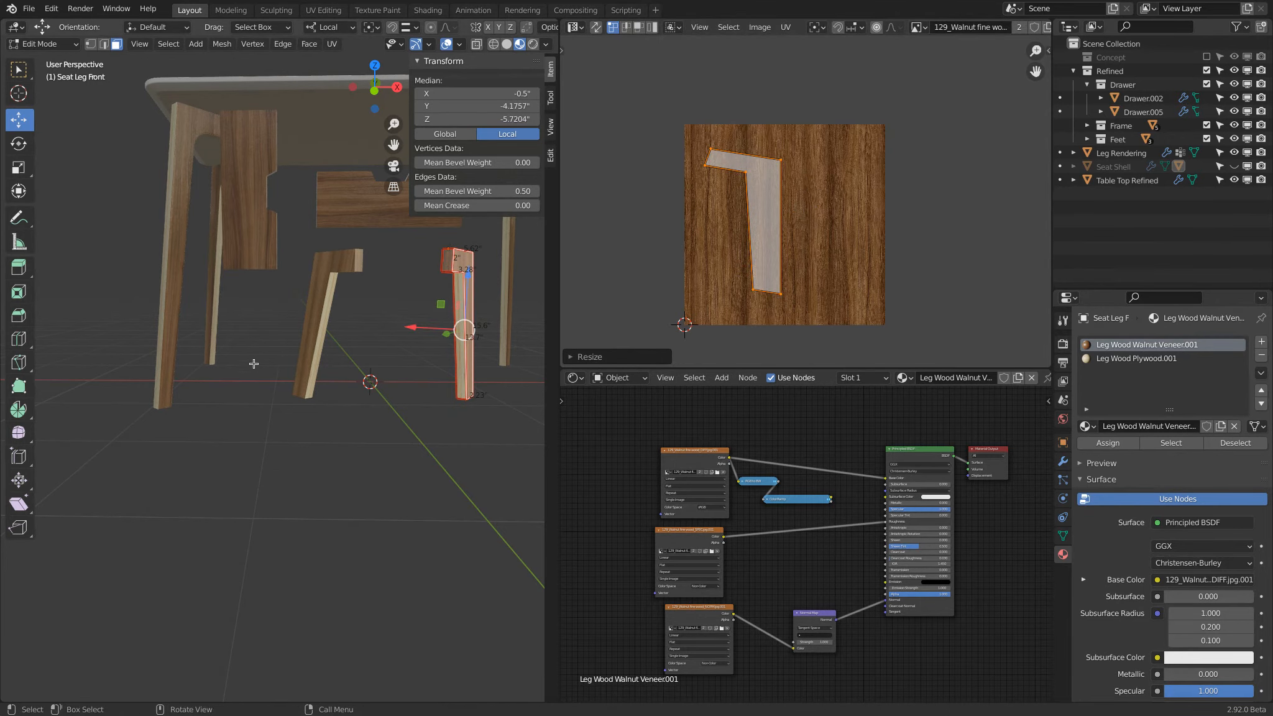
Scale down the upright drawer front's UV island to match the wood grain of the neighbouring legs
key(Tab)
middle_drag(266, 361, 267, 280)
click(181, 190)
key(Tab)
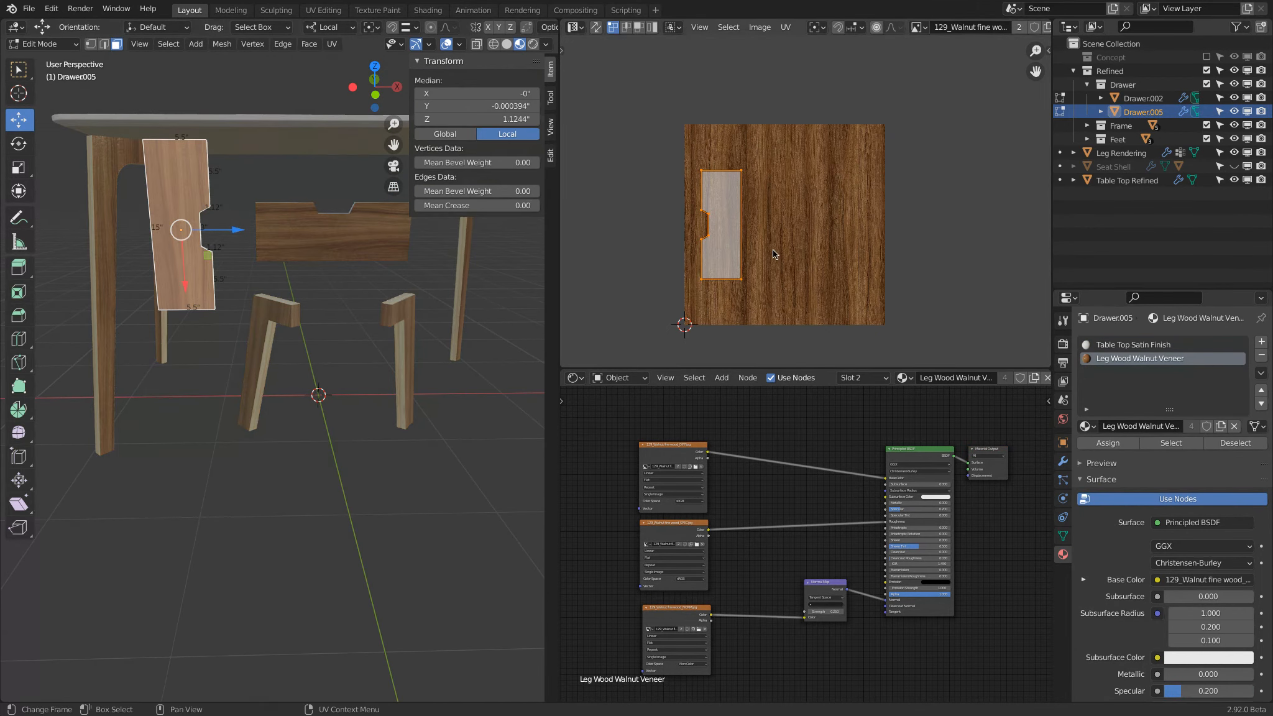
key(s)
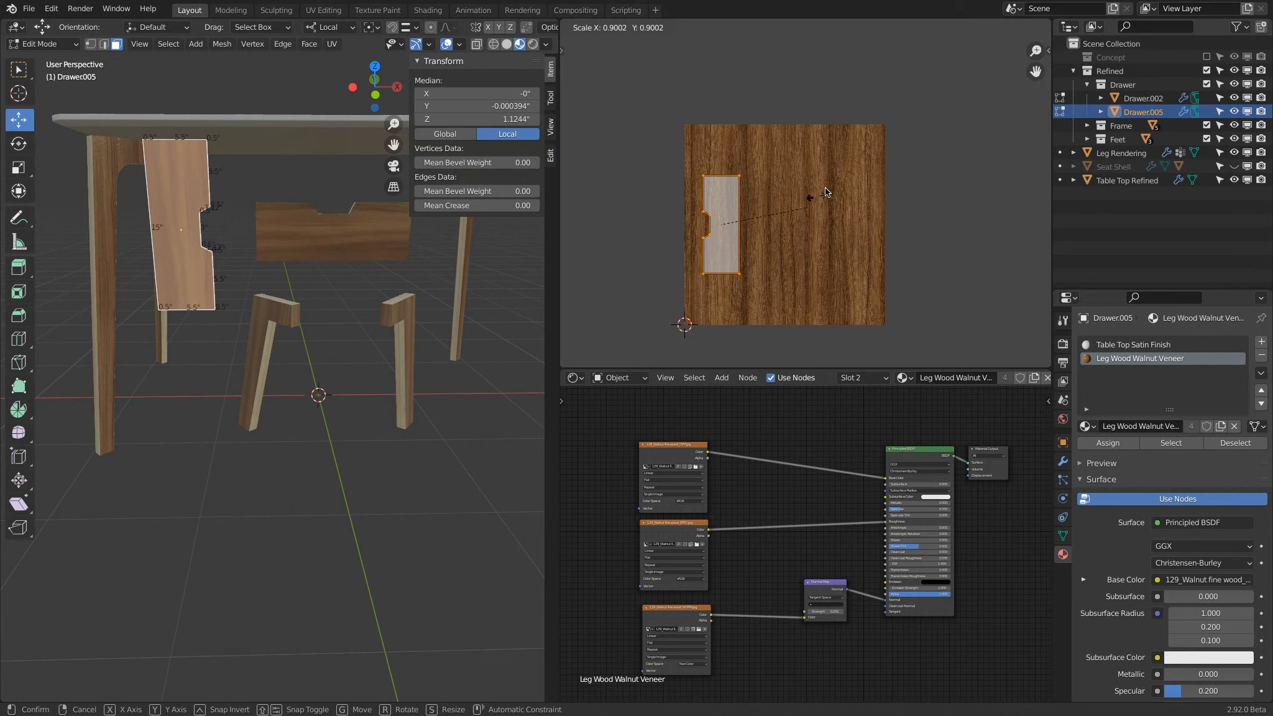
click(777, 226)
key(Tab)
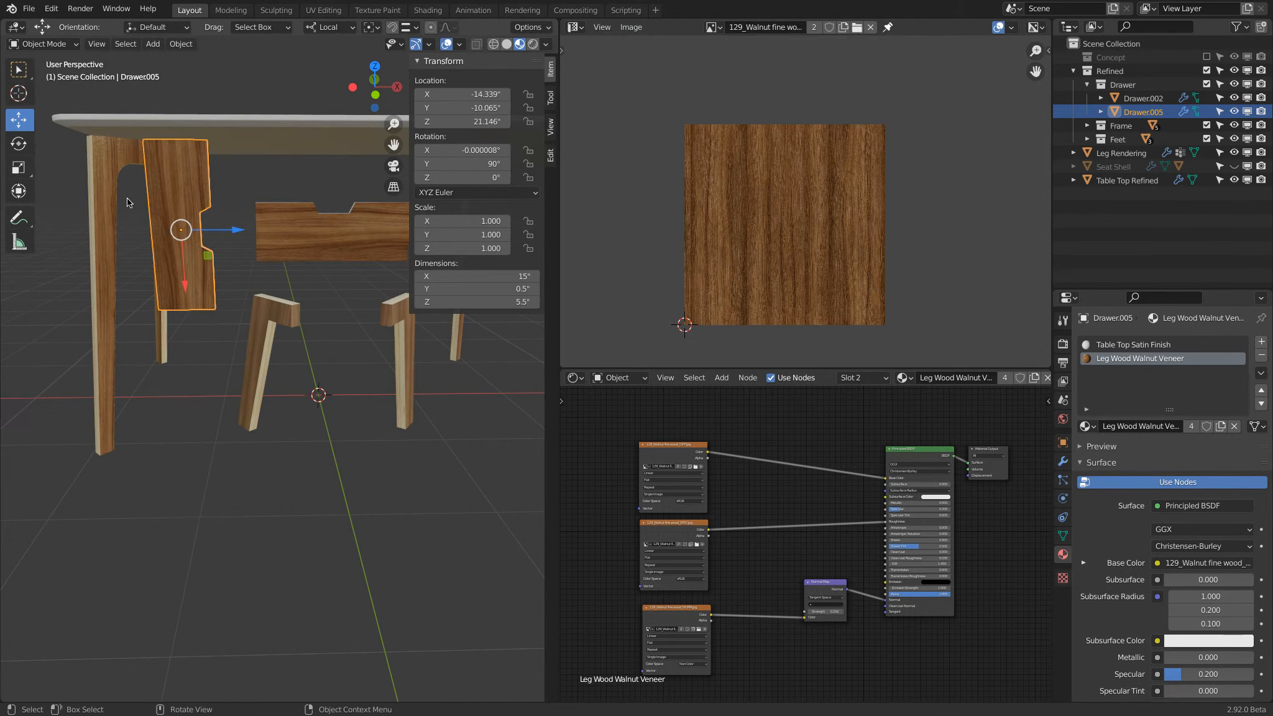
Delete the duplicate drawer front and the appended reference table legs, table top and chair legs
key(x)
click(178, 186)
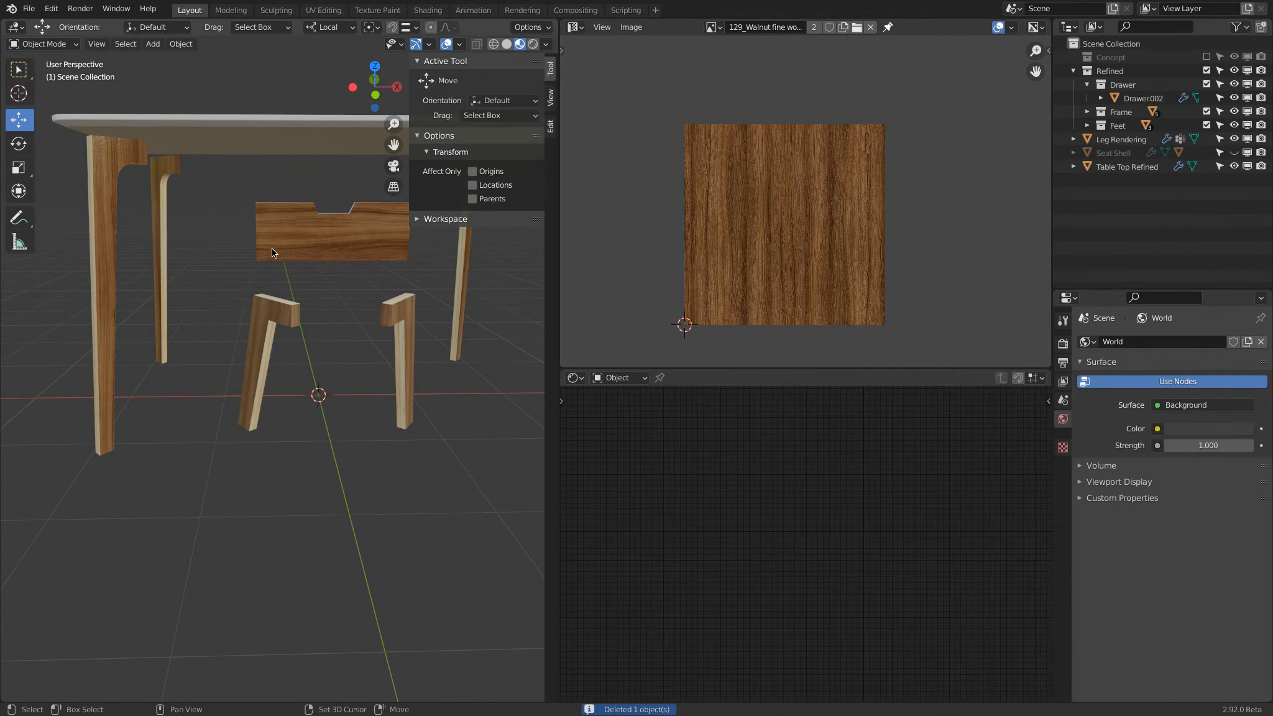
shift+middle_drag(272, 248, 225, 250)
click(347, 319)
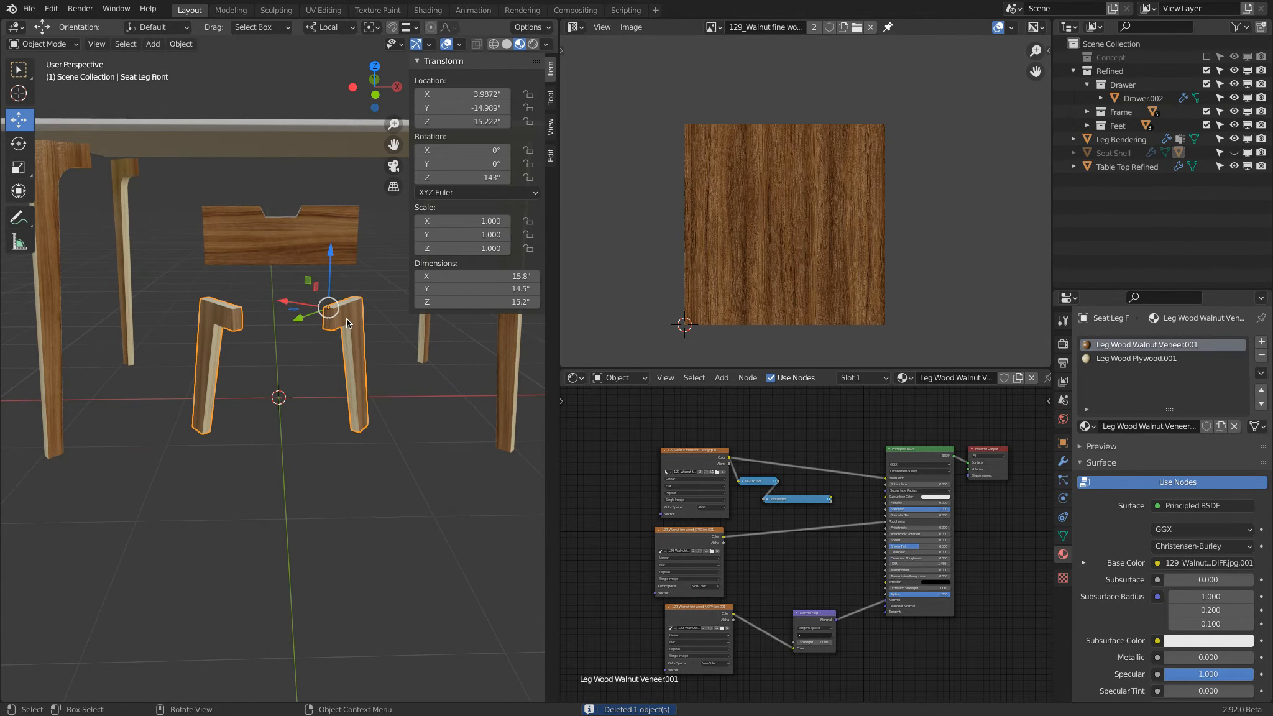
click(1144, 140)
shift+click(1145, 166)
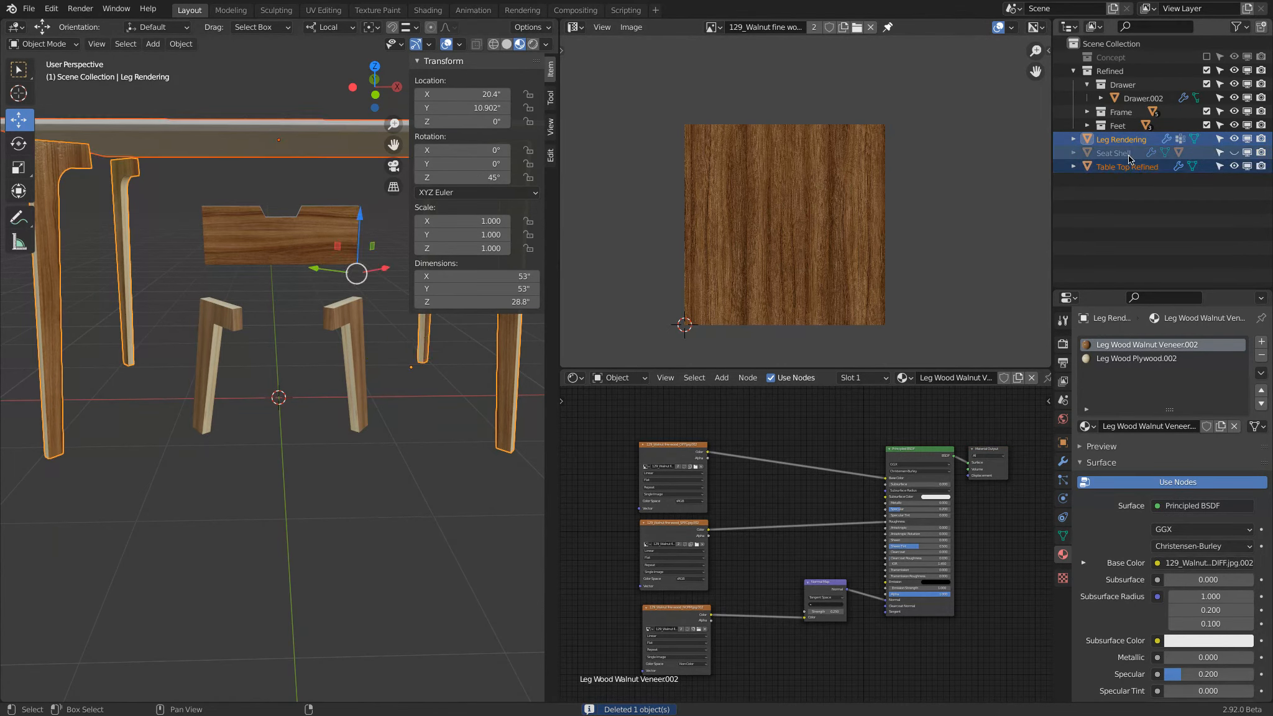
key(x)
click(230, 218)
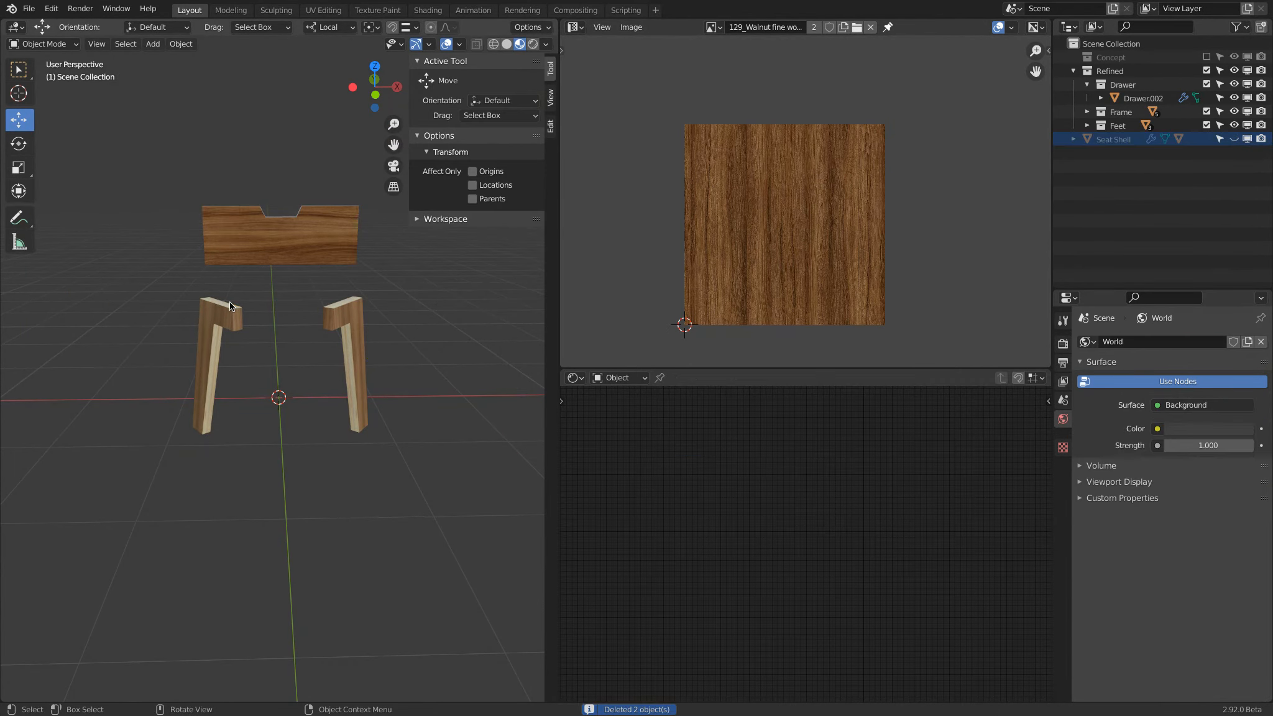
click(234, 304)
key(x)
click(233, 303)
Unhide all hidden objects and delete the appended seat shell from around the nightstand
key(alt+h)
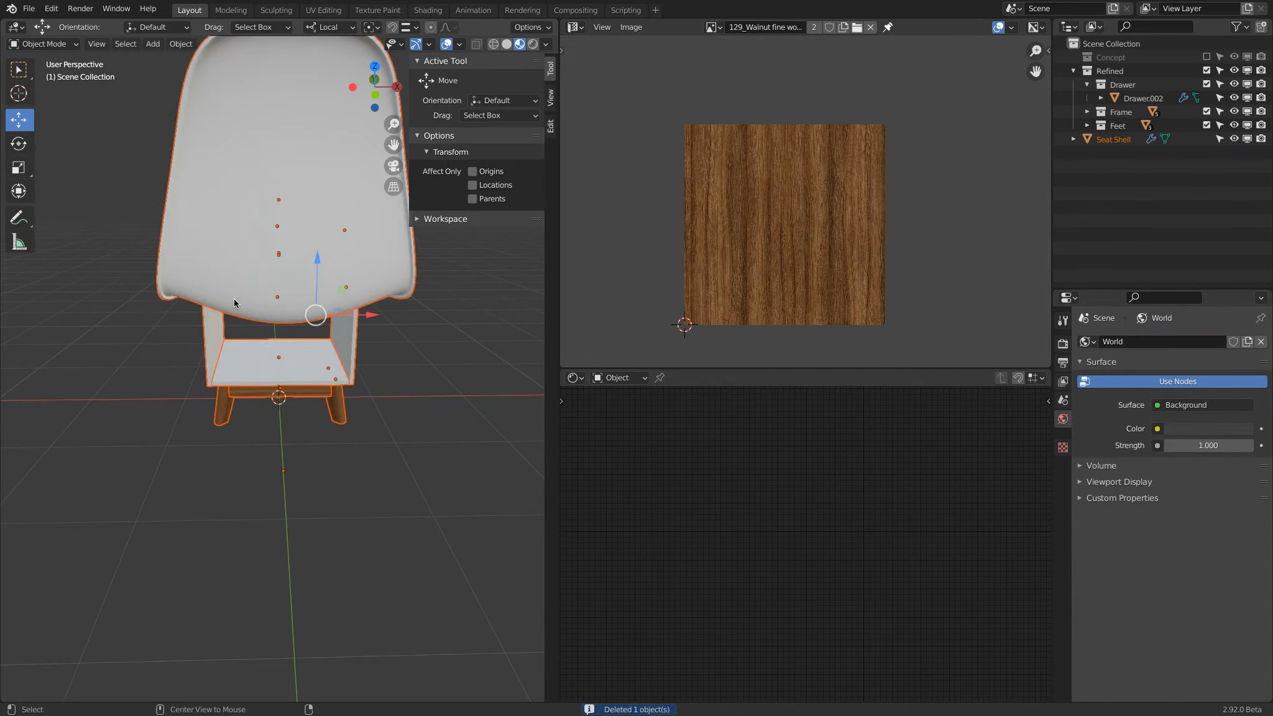
mouse_move(234, 303)
middle_down()
mouse_move(348, 298)
mouse_move(287, 319)
mouse_move(242, 307)
mouse_move(269, 357)
mouse_move(281, 303)
mouse_move(203, 315)
mouse_move(255, 231)
mouse_move(235, 286)
middle_up()
click(376, 297)
key(x)
click(376, 291)
scroll(225, 315, up, 3)
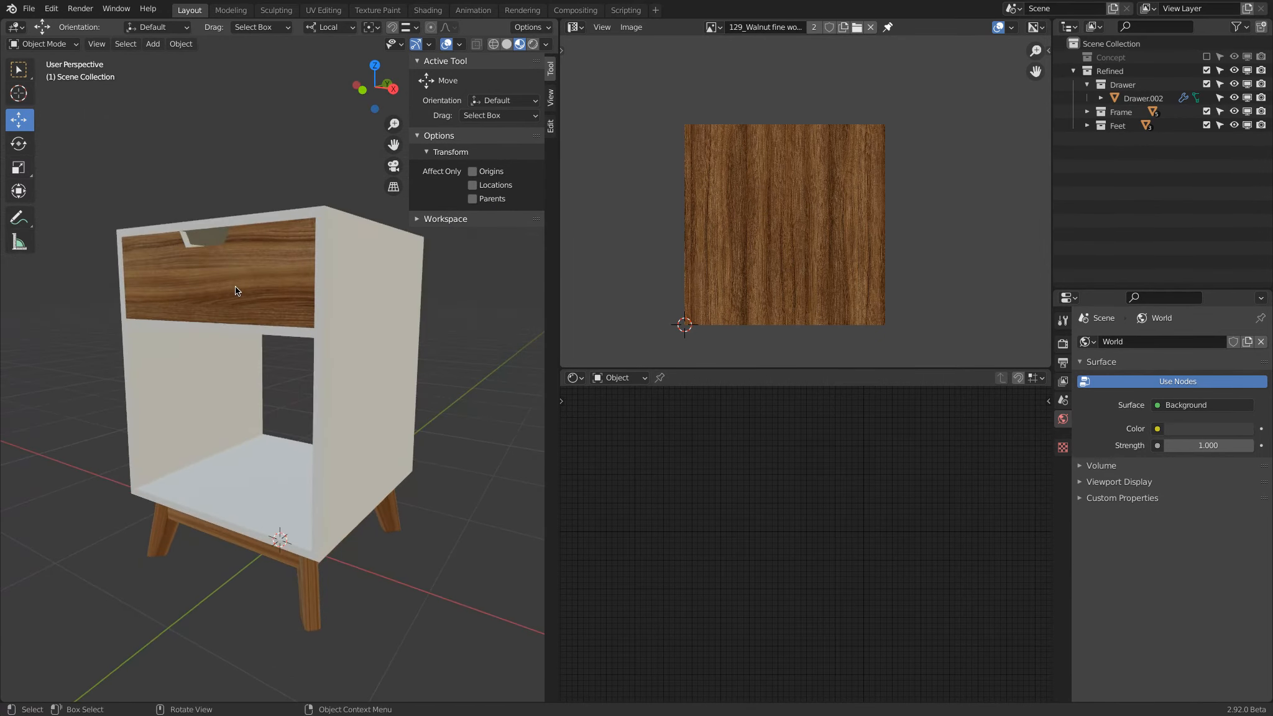
Open the nightstand's lower support frame, Support.002, for mesh editing
click(235, 287)
scroll(906, 558, up, 1)
middle_drag(414, 535, 306, 388)
click(280, 401)
middle_drag(251, 440, 294, 457)
click(339, 376)
click(253, 446)
click(245, 387)
key(Tab)
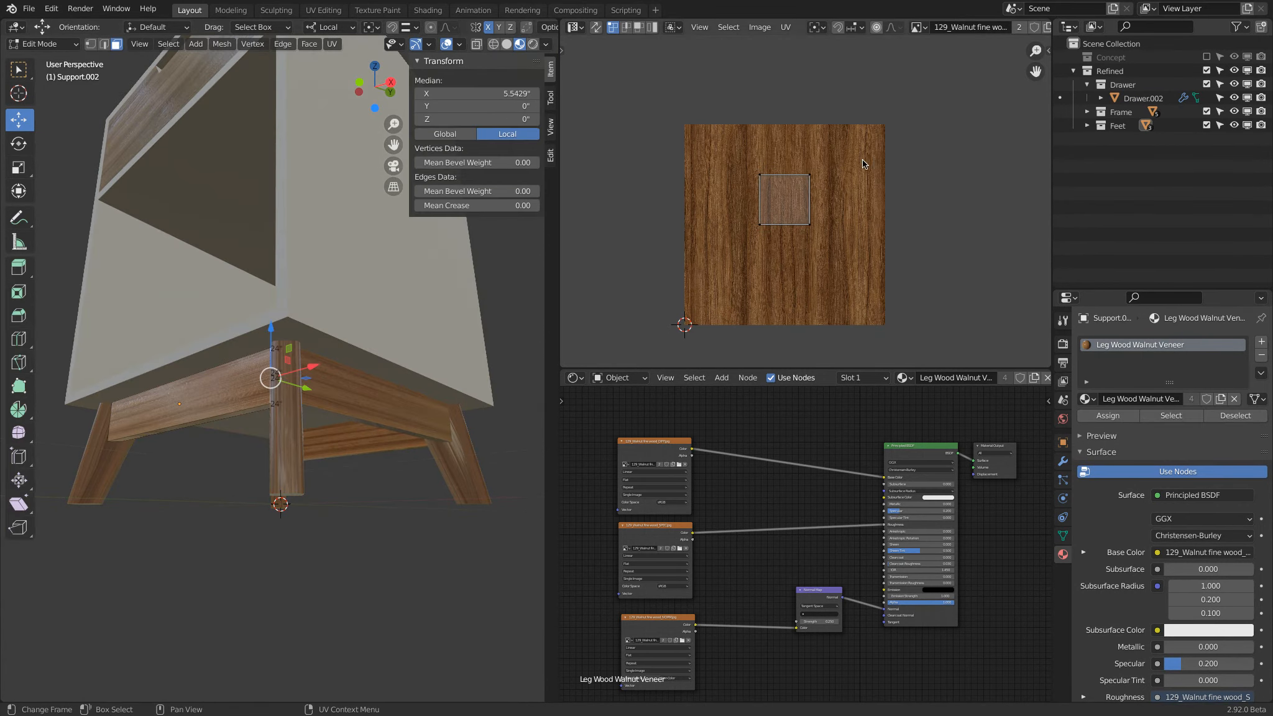
Map the support frame's front face to the walnut texture using Project from View in the front view
mouse_move(223, 472)
middle_down()
mouse_move(187, 441)
mouse_move(161, 460)
mouse_move(212, 466)
middle_up()
click(199, 392)
scroll(198, 391, down, 2)
shift+middle_drag(199, 392, 458, 371)
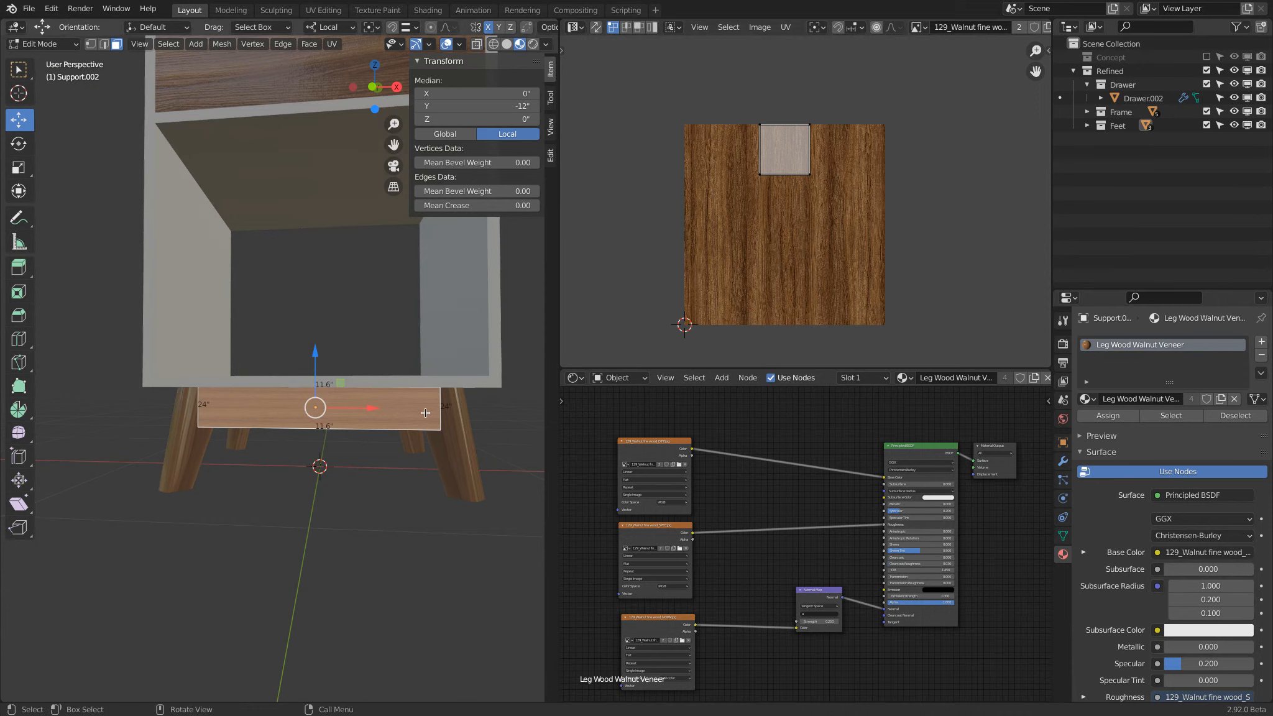
key(KP_1)
key(u)
click(499, 389)
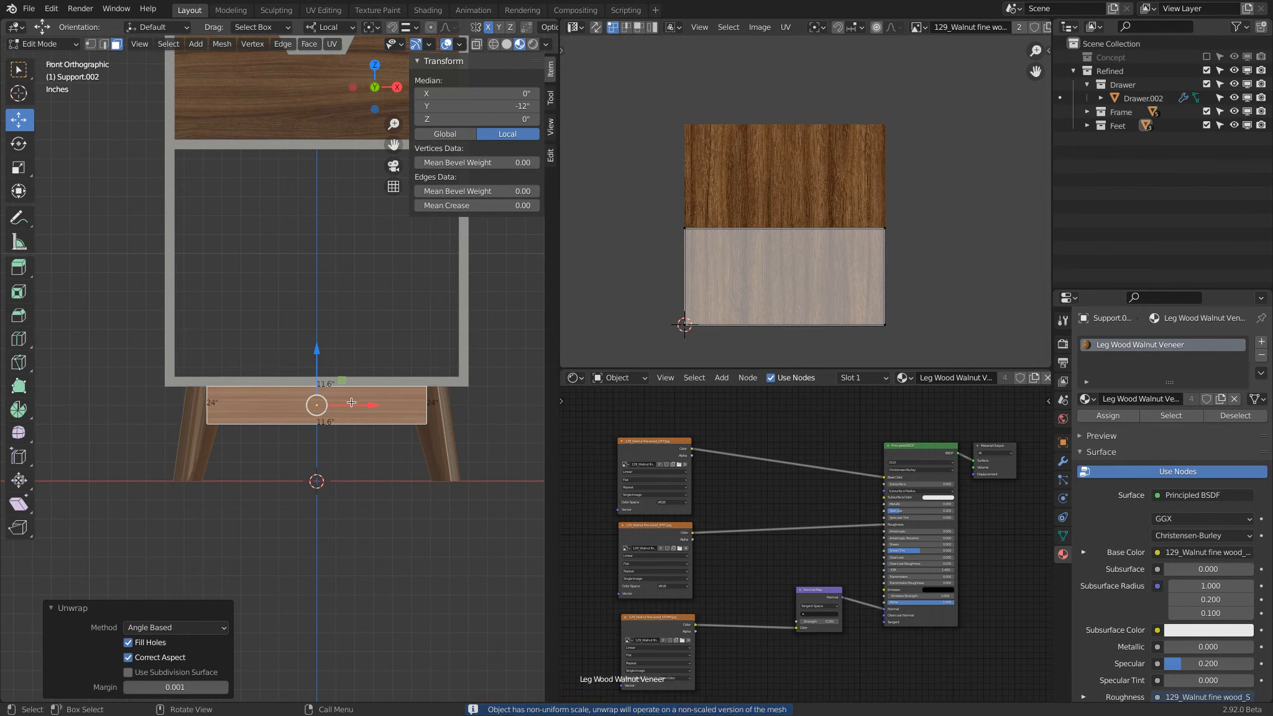
key(u)
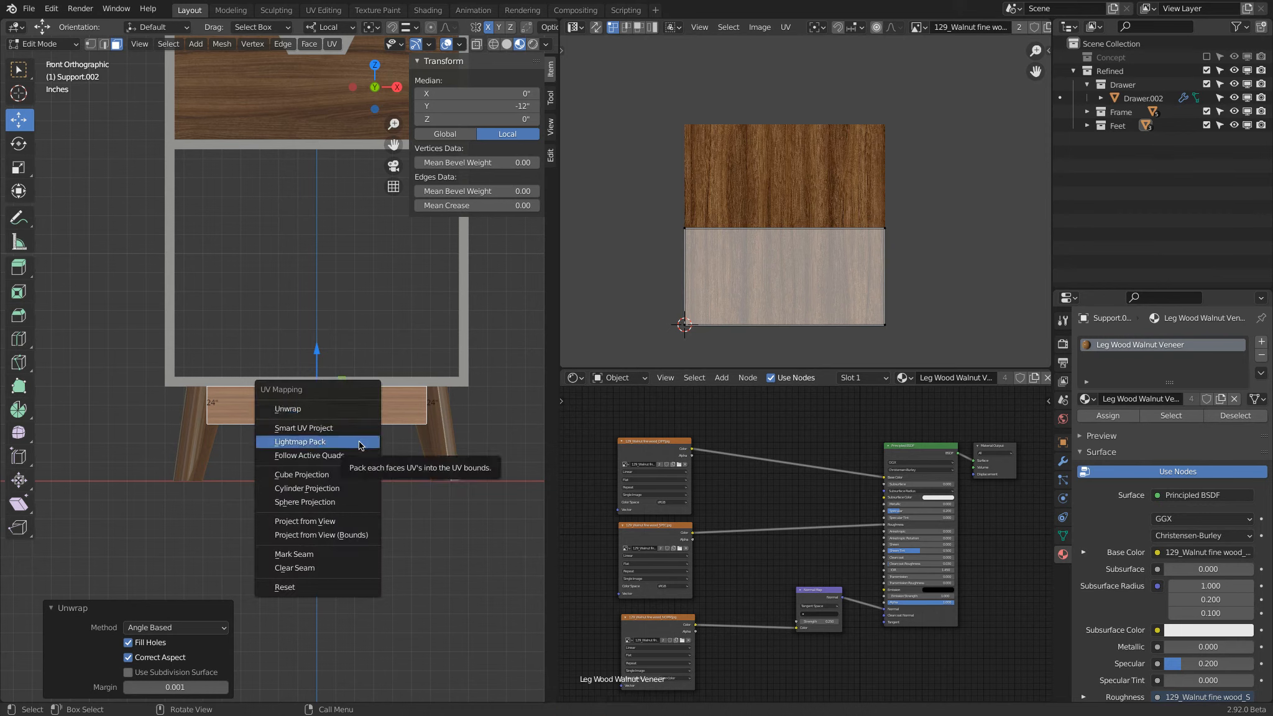
click(342, 522)
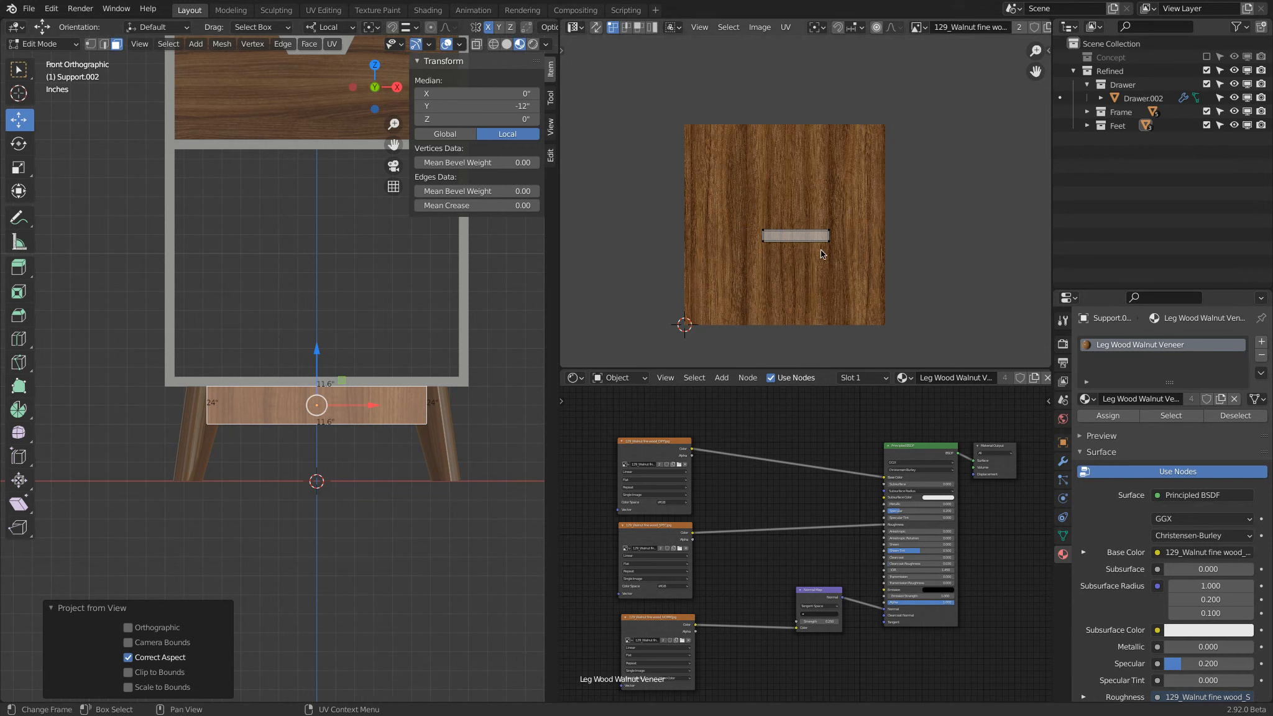
Rotate the front support face's whole UV island by 90° to align it with the wood grain
scroll(822, 225, up, 1)
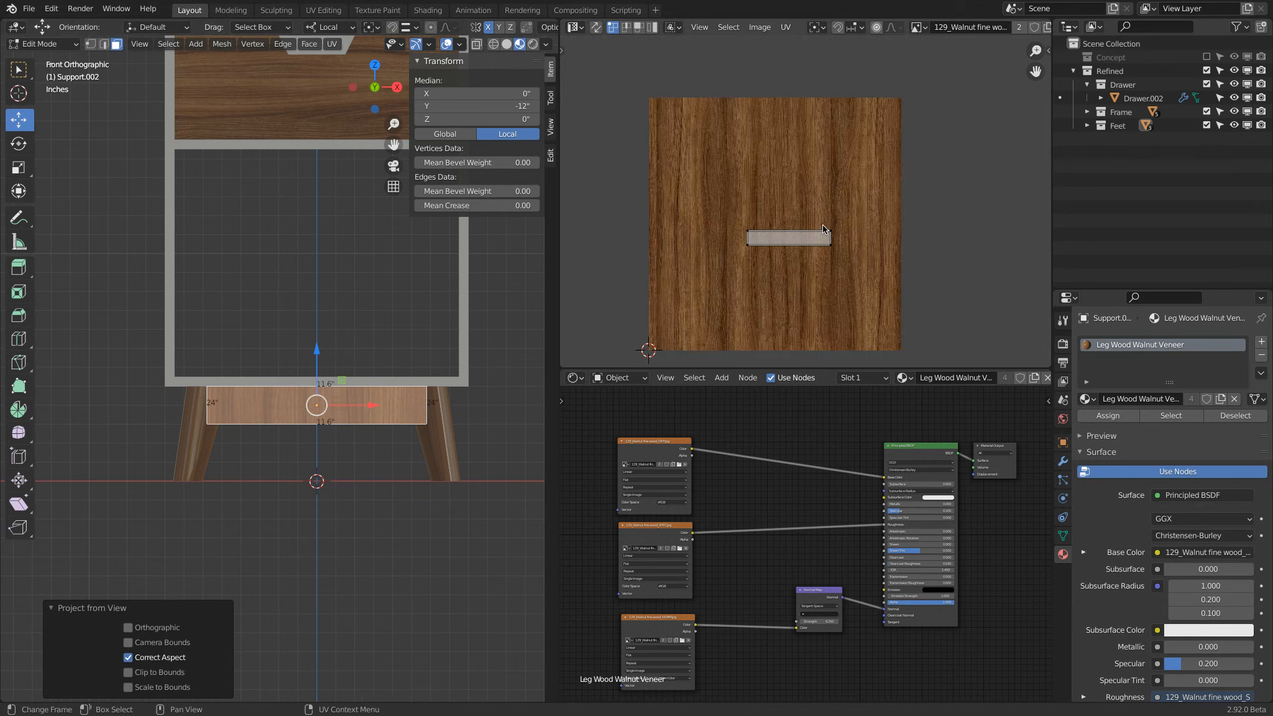
text(a)
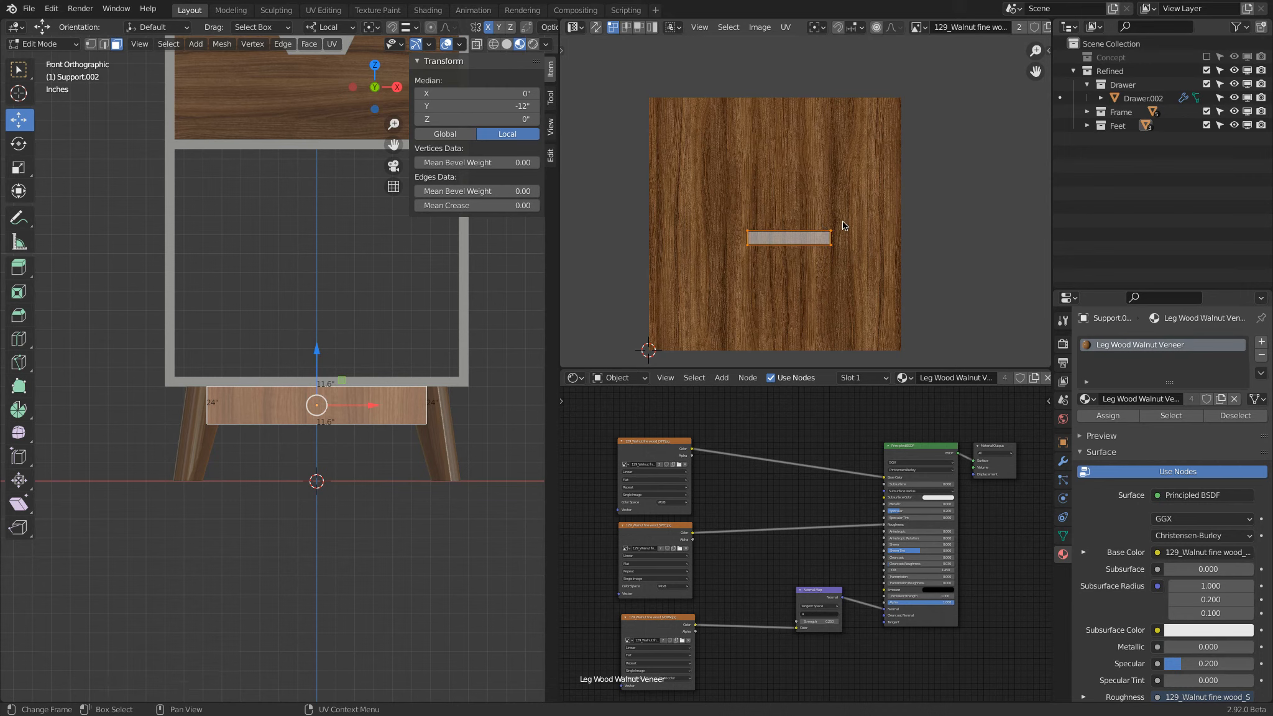
text(r90)
key(Return)
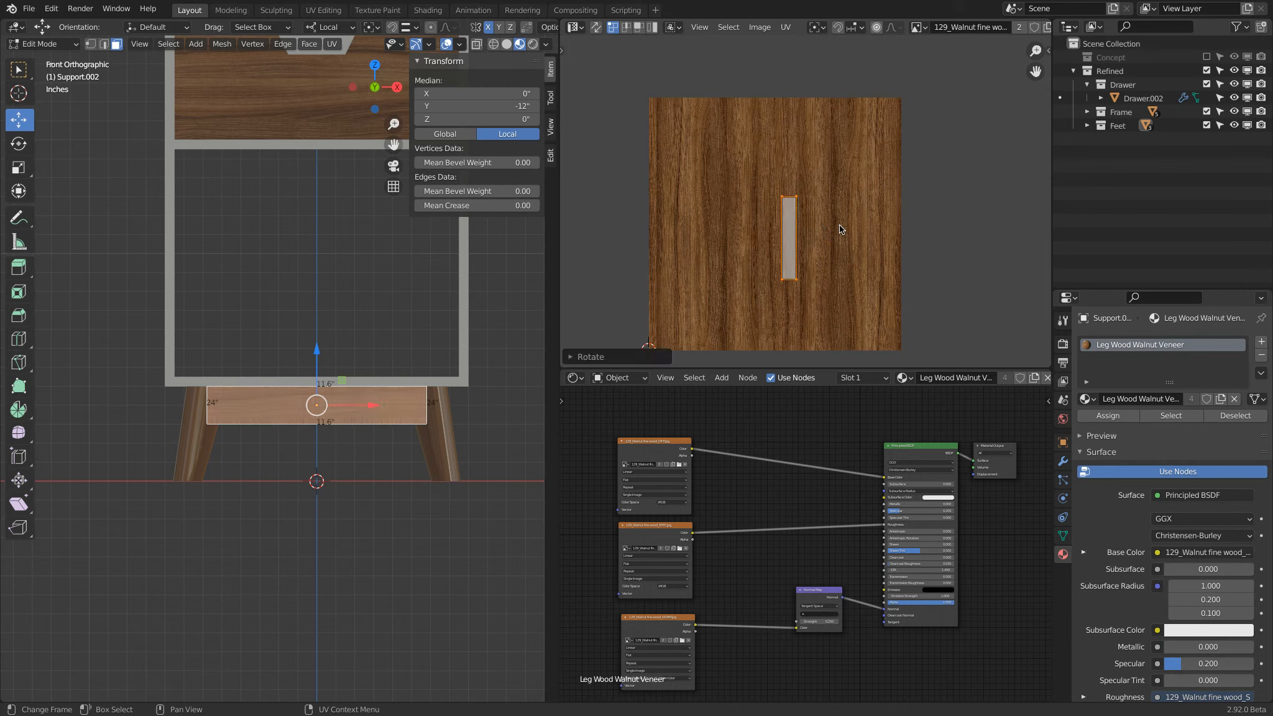
Open the drawer front together with the lower support frame for mesh editing, showing both UV islands on the walnut texture
scroll(854, 220, down, 3)
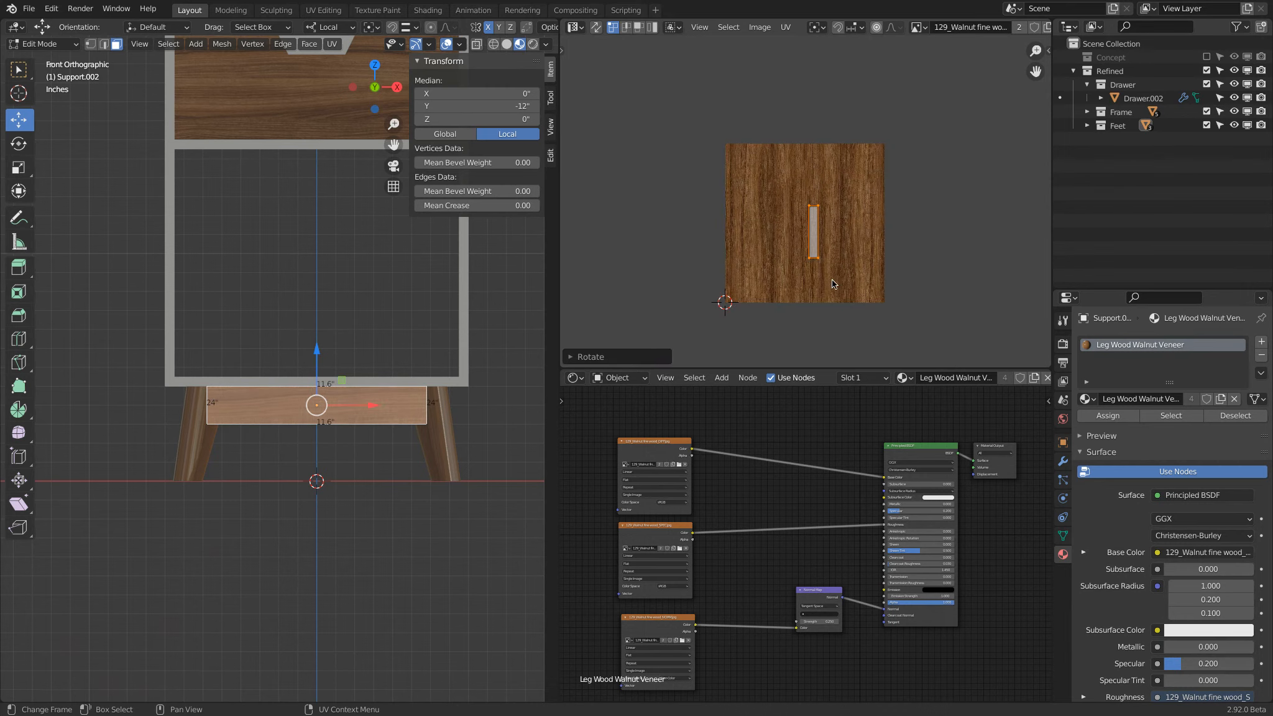
scroll(832, 280, down, 1)
key(Tab)
shift+middle_drag(404, 389, 314, 537)
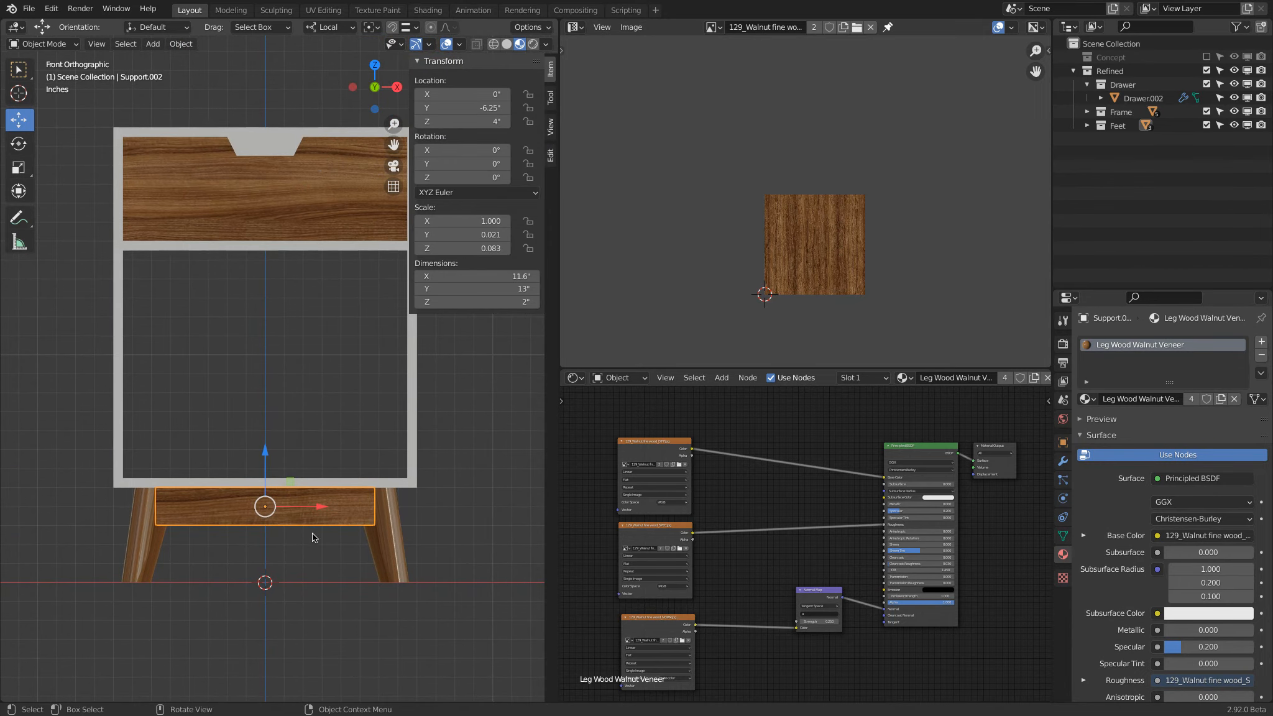
click(320, 233)
key(Tab)
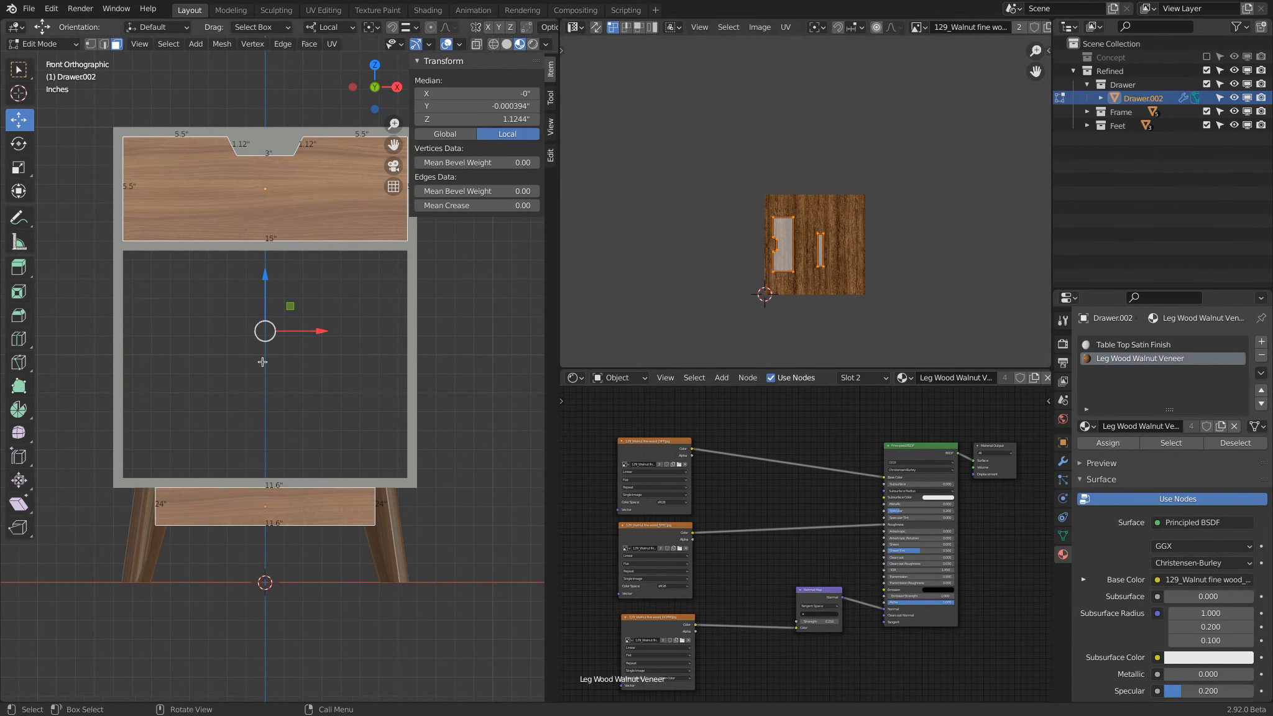
Enlarge the support frame's UV island to match the drawer front's texture scale and place it beside the drawer front's island
key(l)
key(g)
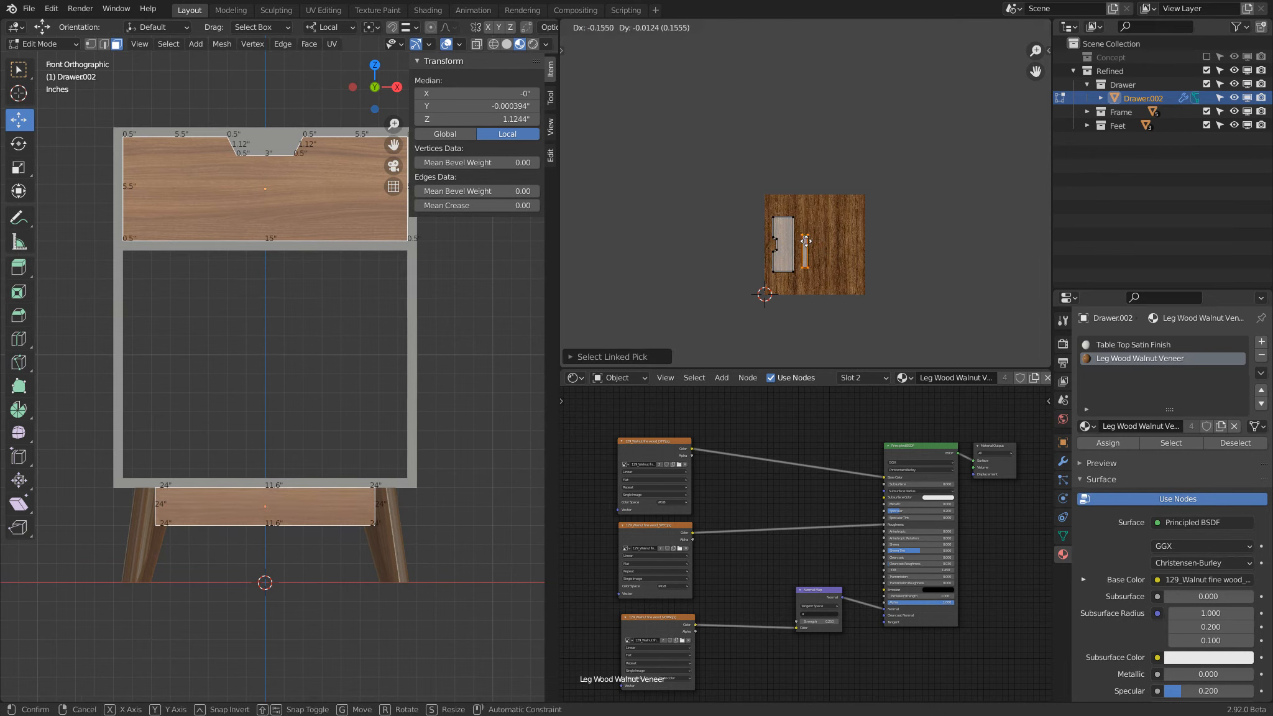
right_click(802, 243)
key(s)
click(847, 231)
key(g)
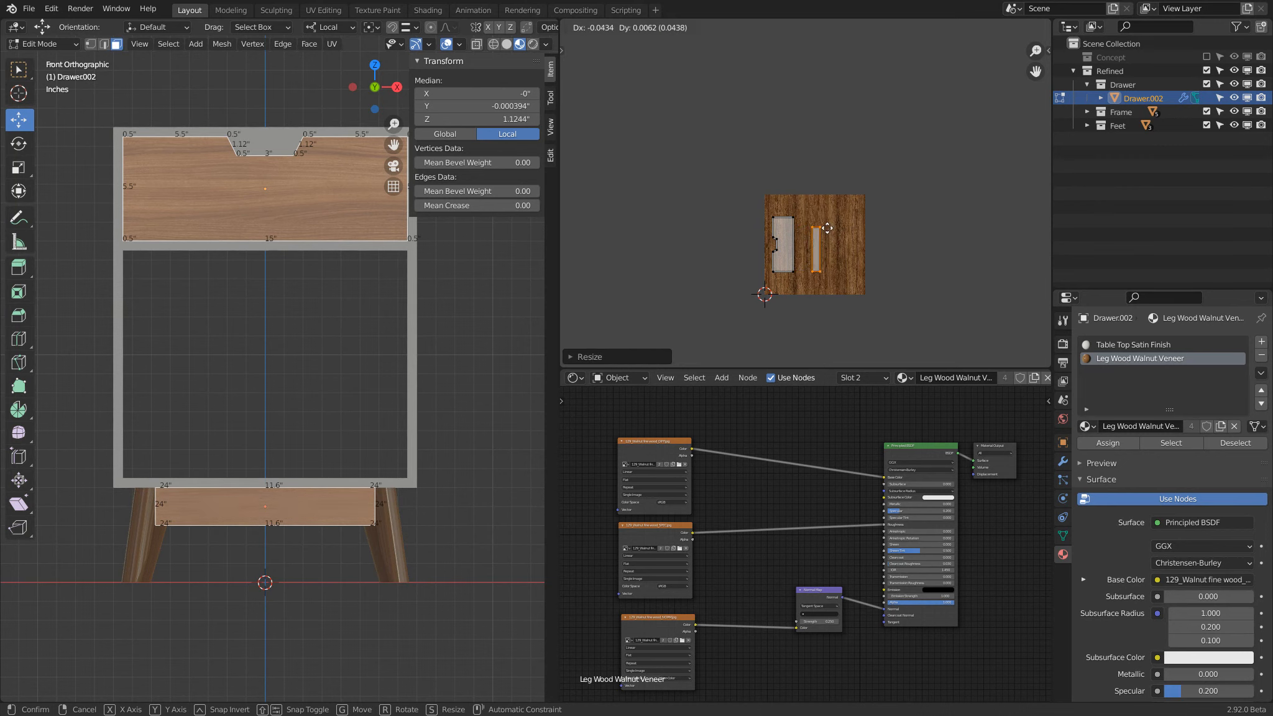
click(824, 238)
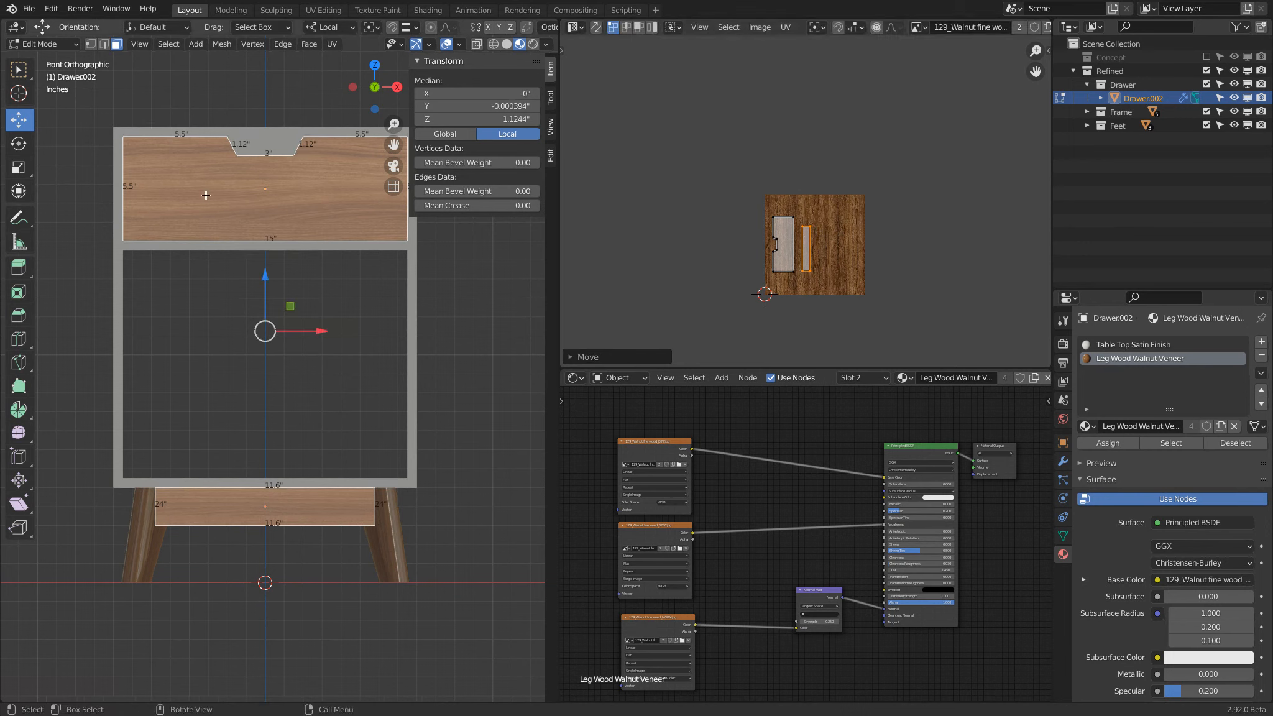
Check the support frame's UV island against the drawer front's island, reposition it on a free area of walnut, and finish mesh editing
scroll(878, 210, up, 5)
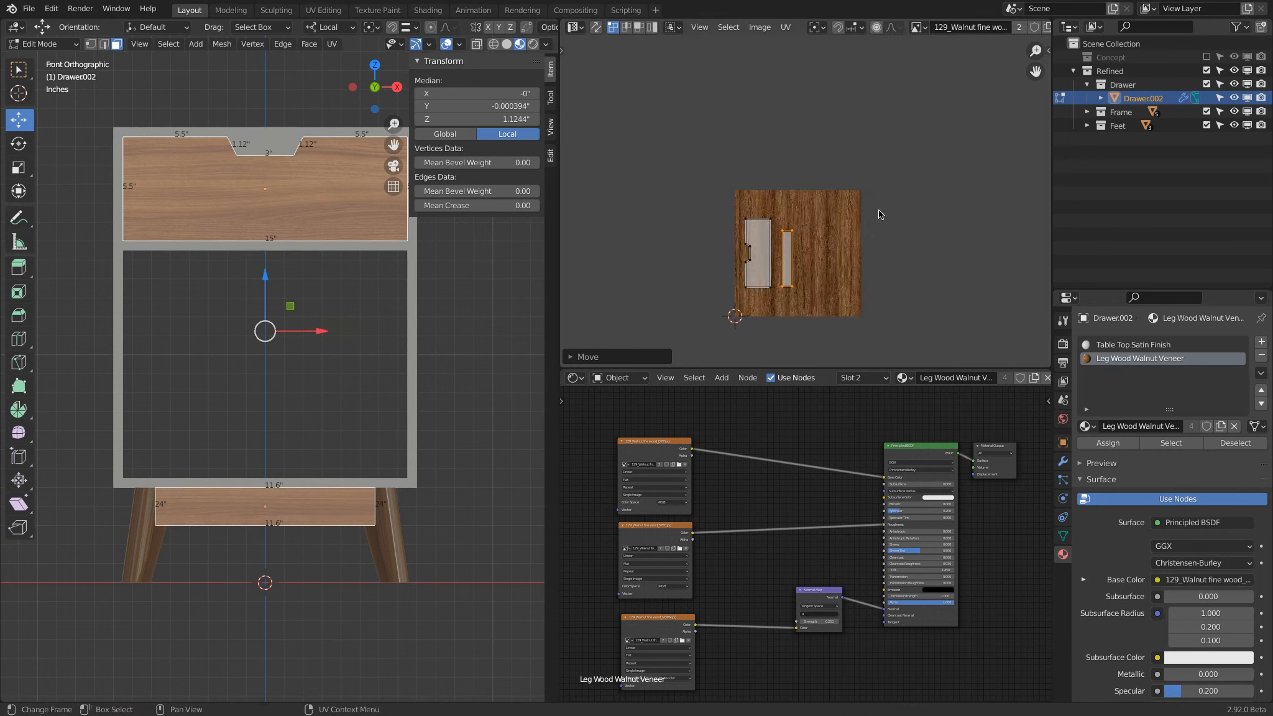
key(g)
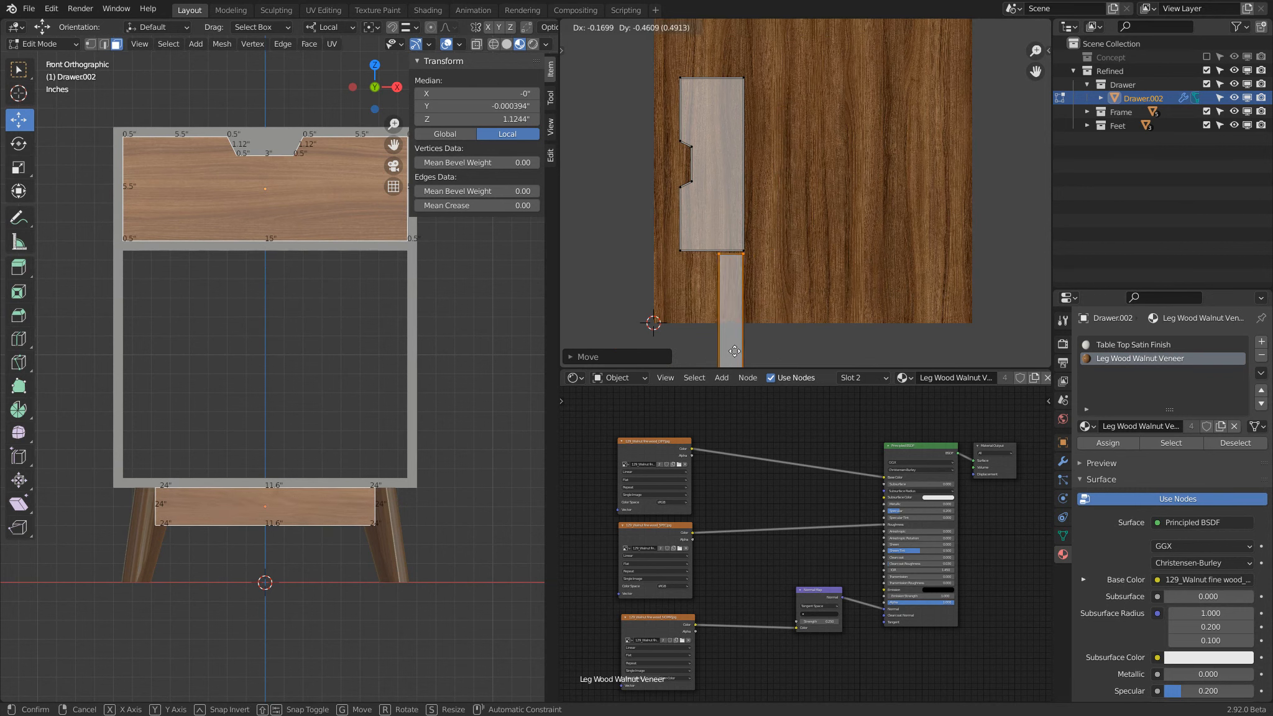
click(787, 218)
key(g)
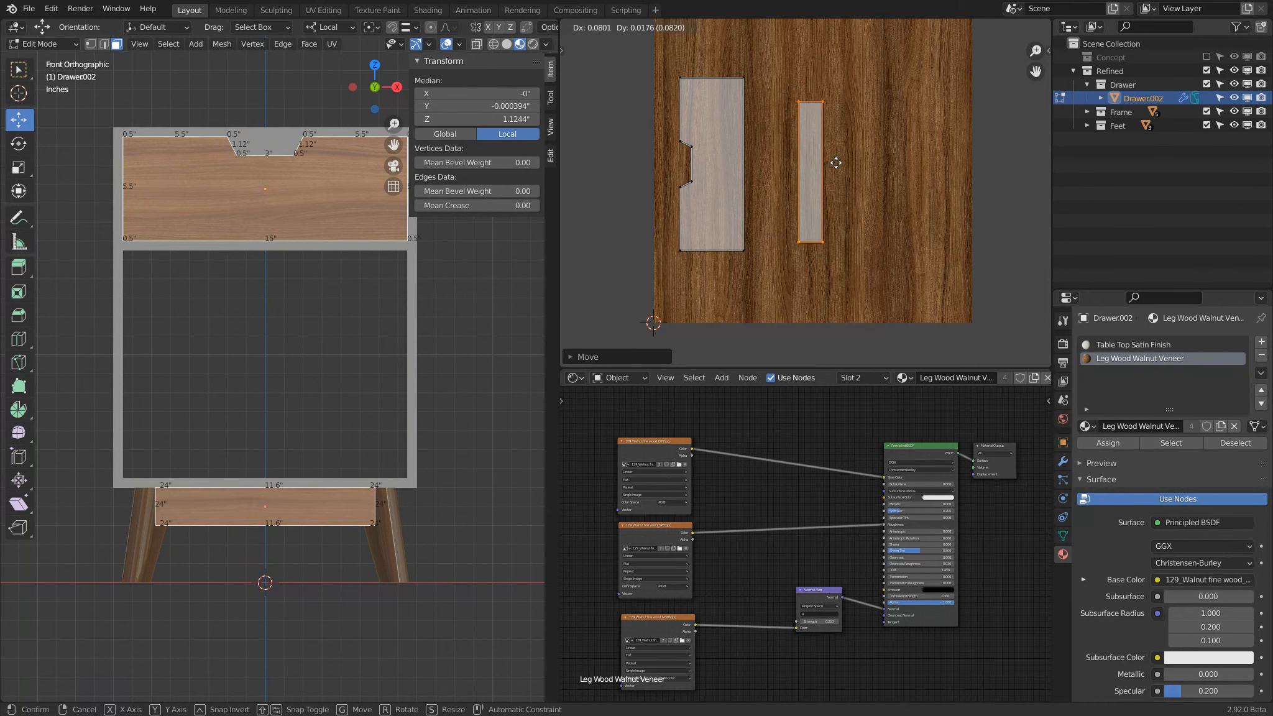
click(832, 161)
key(Tab)
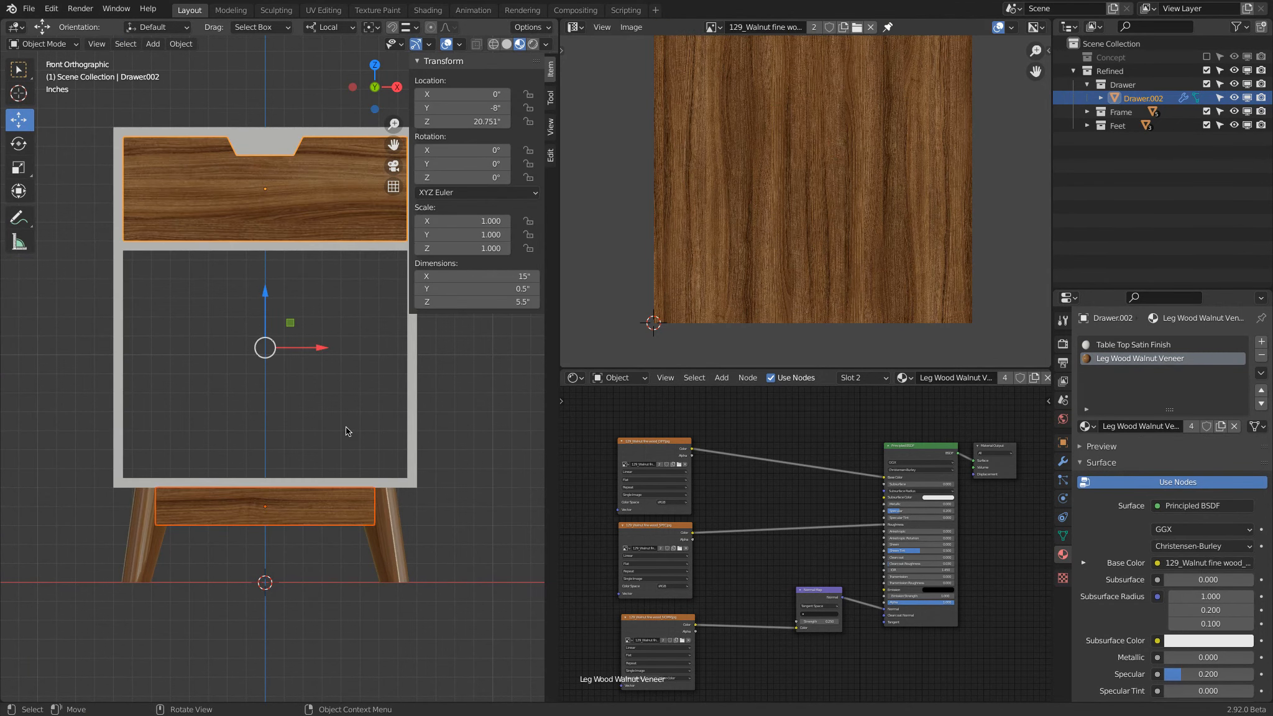
Examine the walnut mapping on the feet's mesh and the wood grain around the whole nightstand
scroll(293, 380, down, 1)
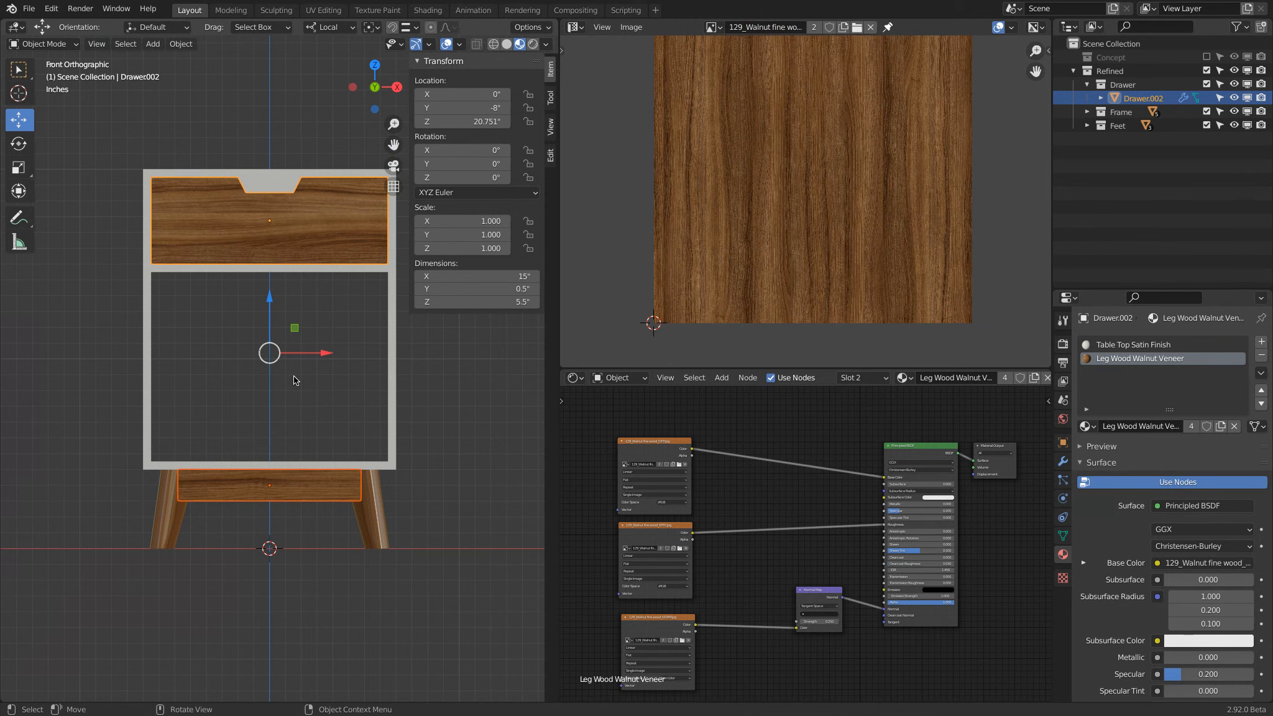
click(160, 504)
middle_drag(422, 563, 379, 485)
key(Tab)
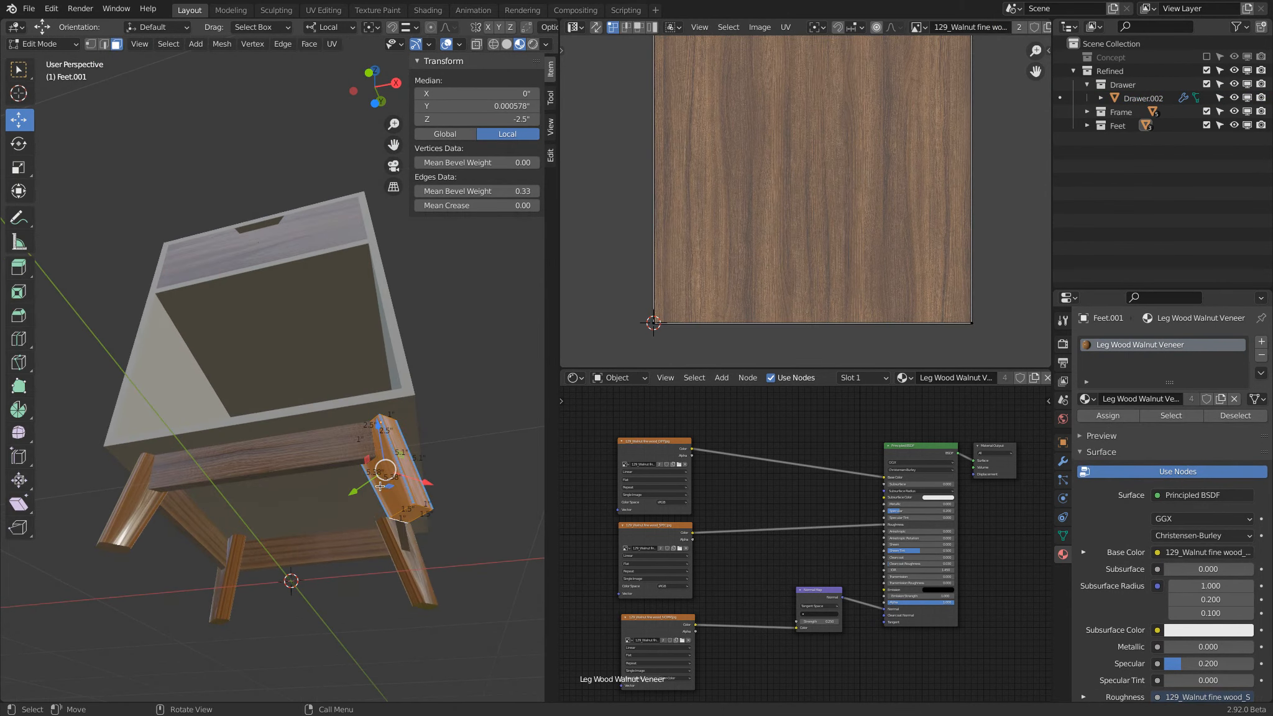
click(373, 499)
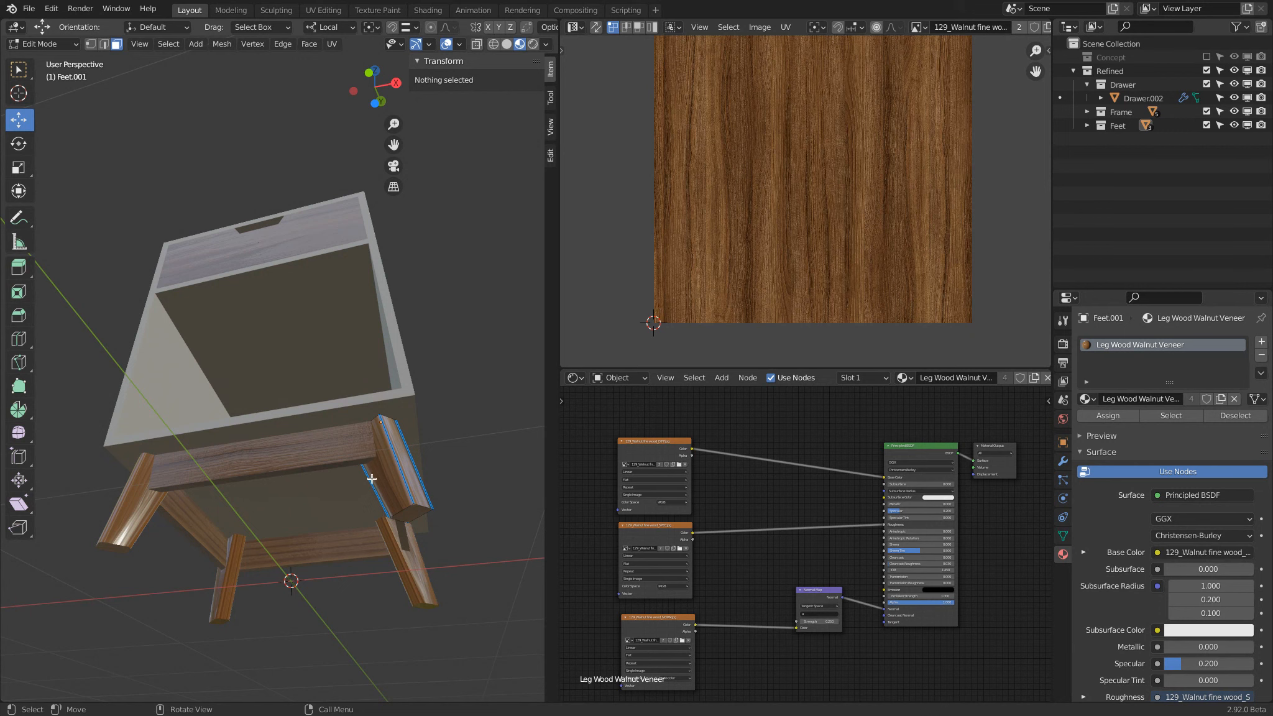
key(Tab)
middle_drag(372, 478, 258, 465)
middle_drag(247, 508, 314, 476)
middle_drag(311, 429, 411, 429)
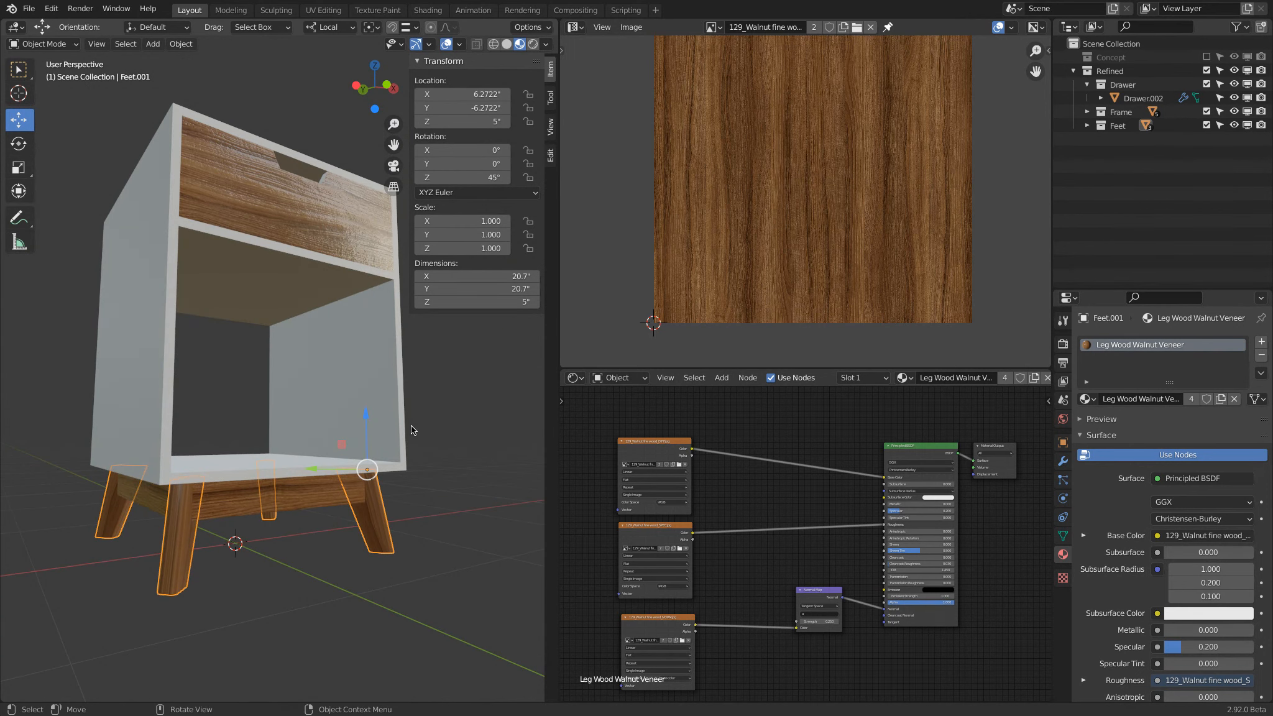
middle_drag(436, 378, 297, 389)
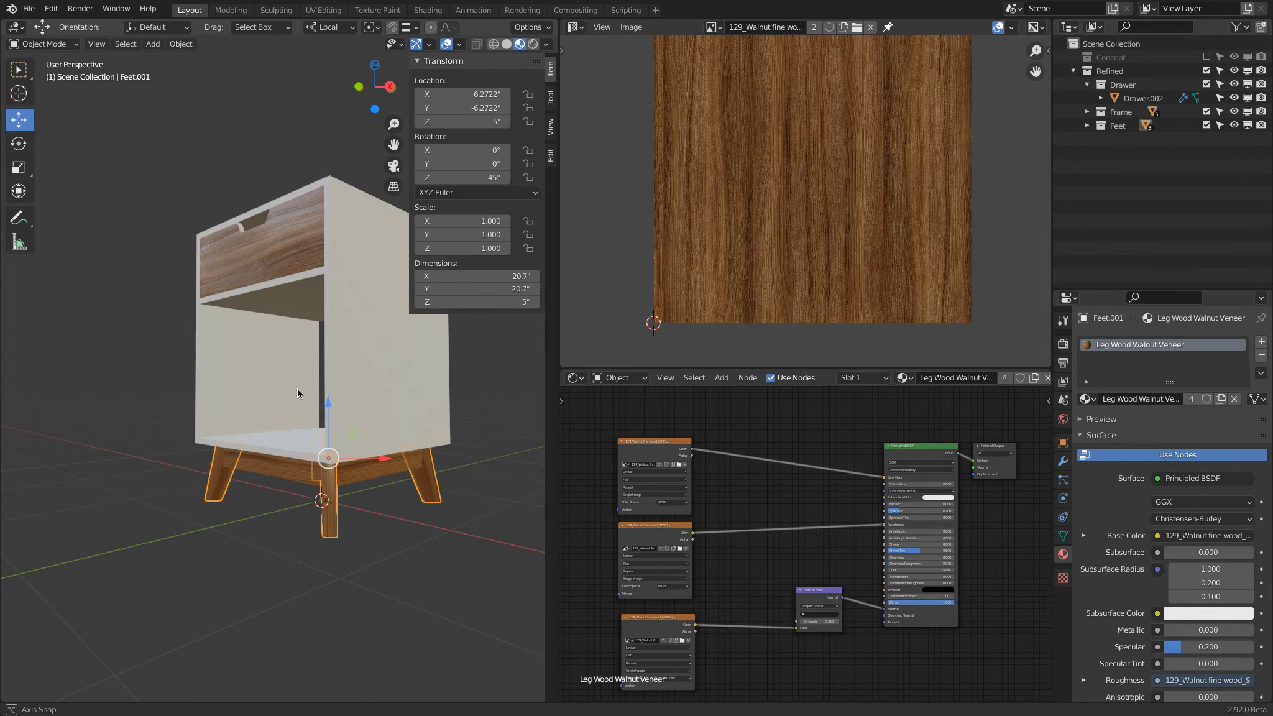